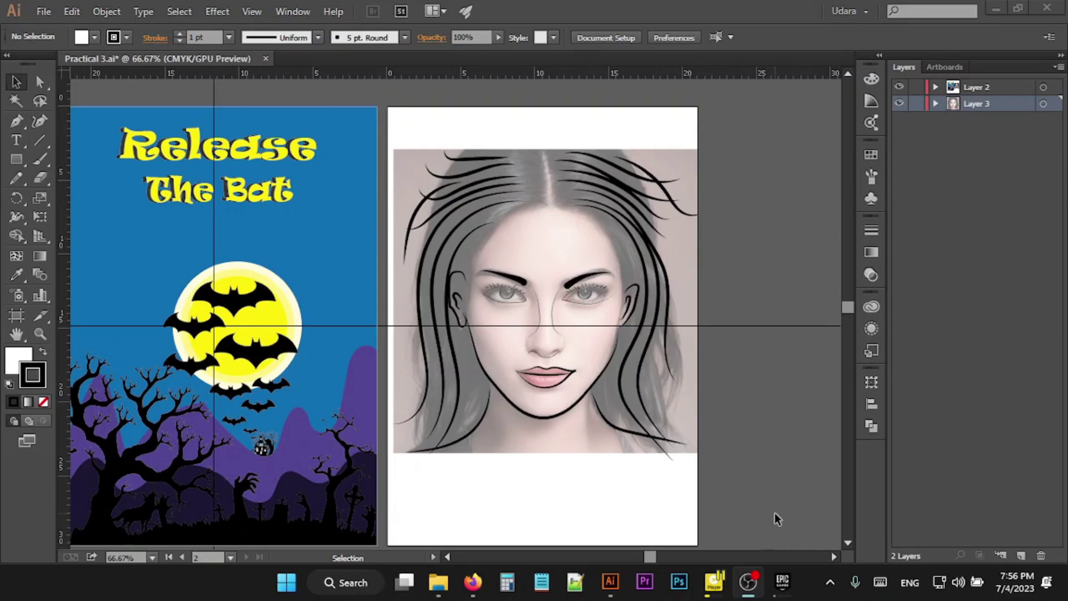
- Run a Google search in Firefox for a face photo of a named woman
{"action": "left_click", "coordinate": [473, 581]}
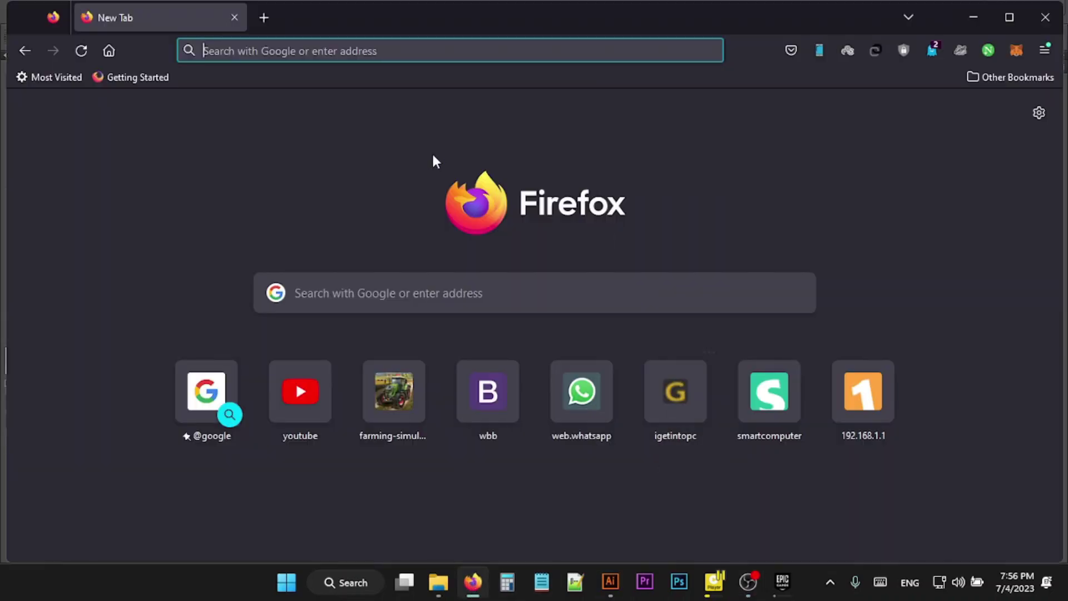
{"action": "left_click", "coordinate": [269, 52]}
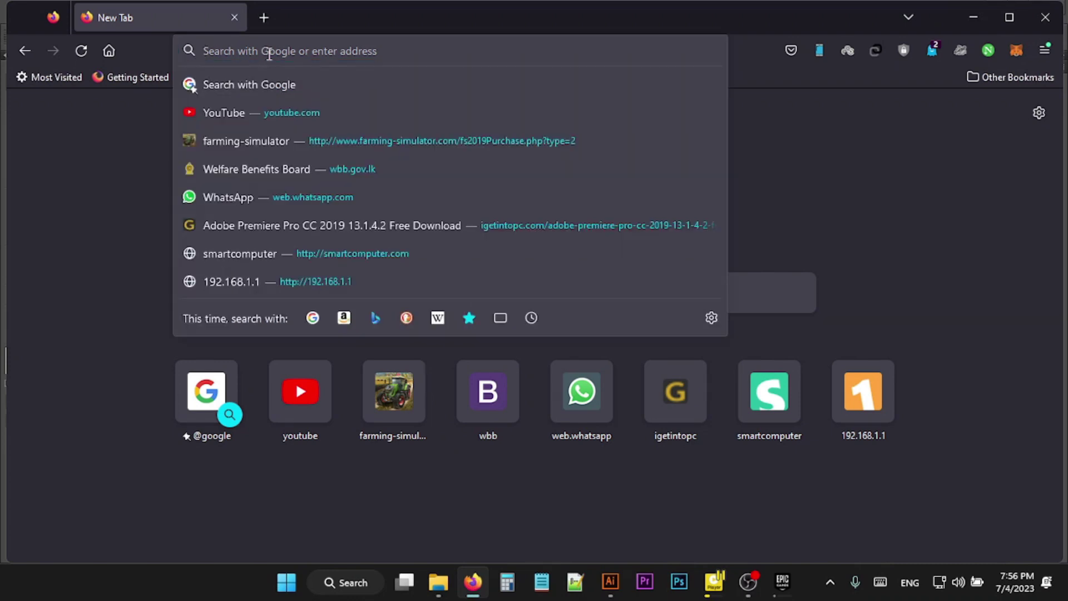
{"action": "type", "text": "mia "}
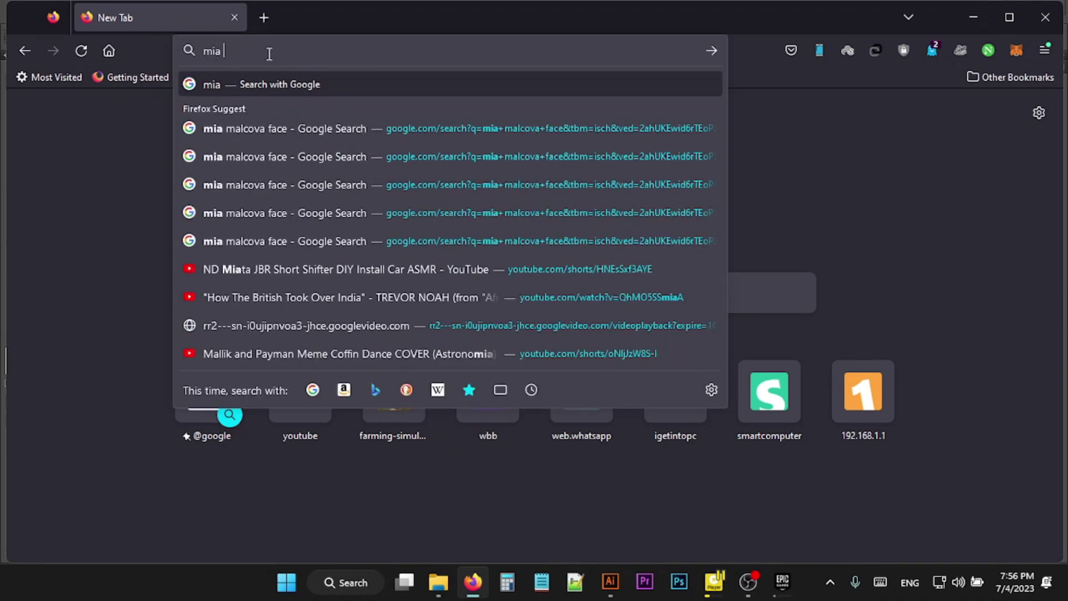
{"action": "type", "text": "mal"}
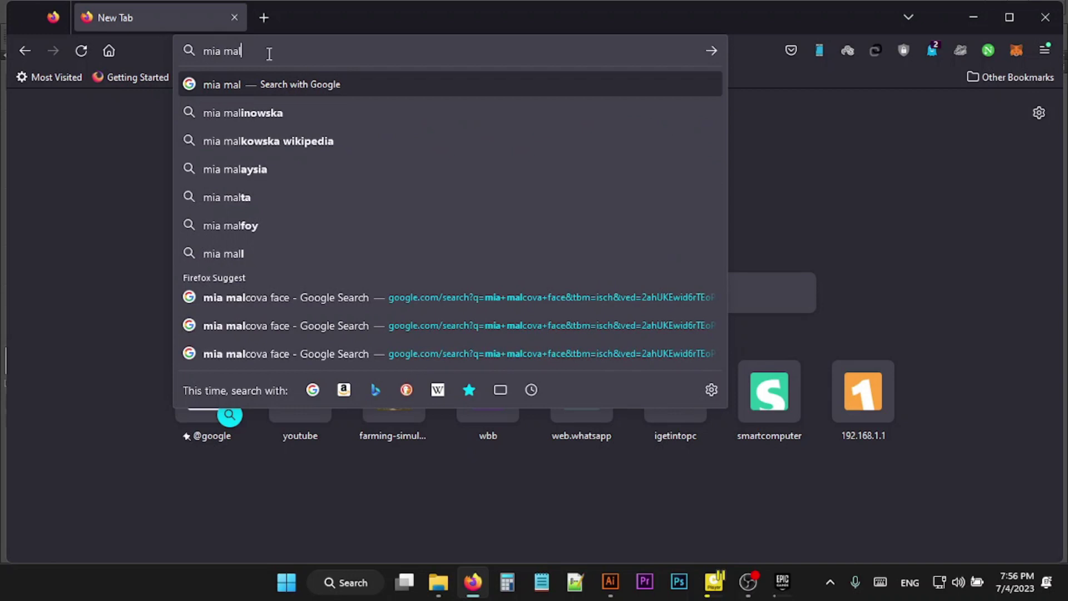
{"action": "type", "text": "ko"}
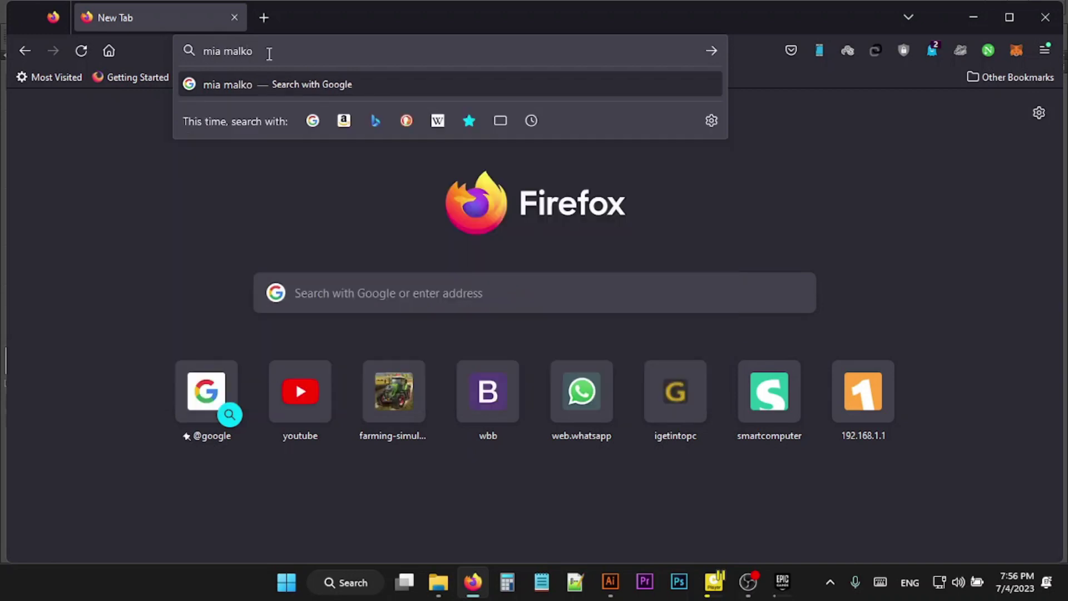
{"action": "type", "text": "va face"}
{"action": "key", "text": "Return"}
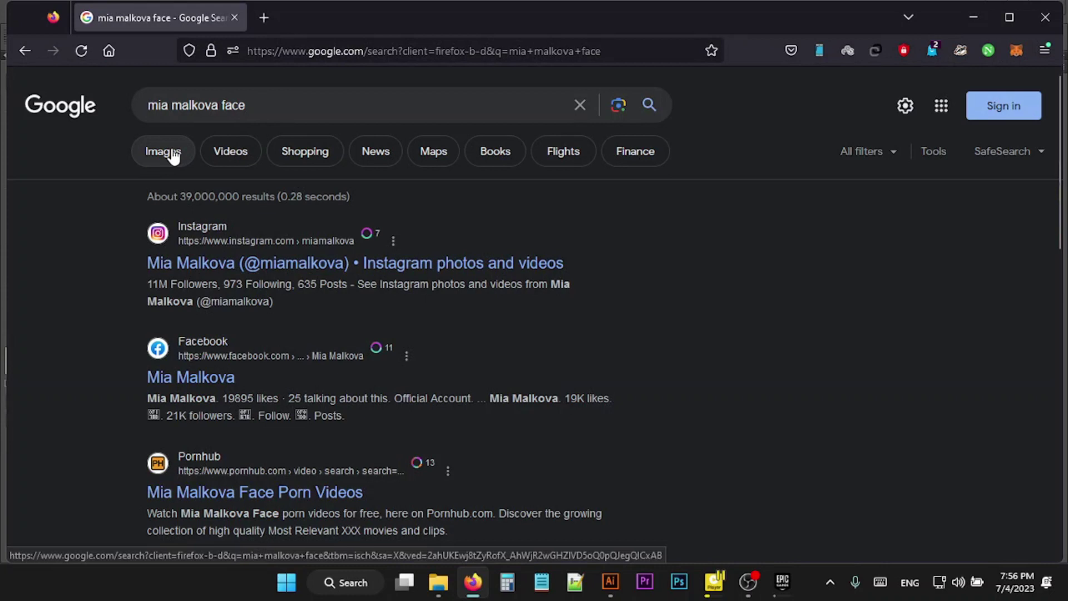
- Copy a side-profile face photo from Google Images and return to Illustrator
{"action": "left_click", "coordinate": [173, 155]}
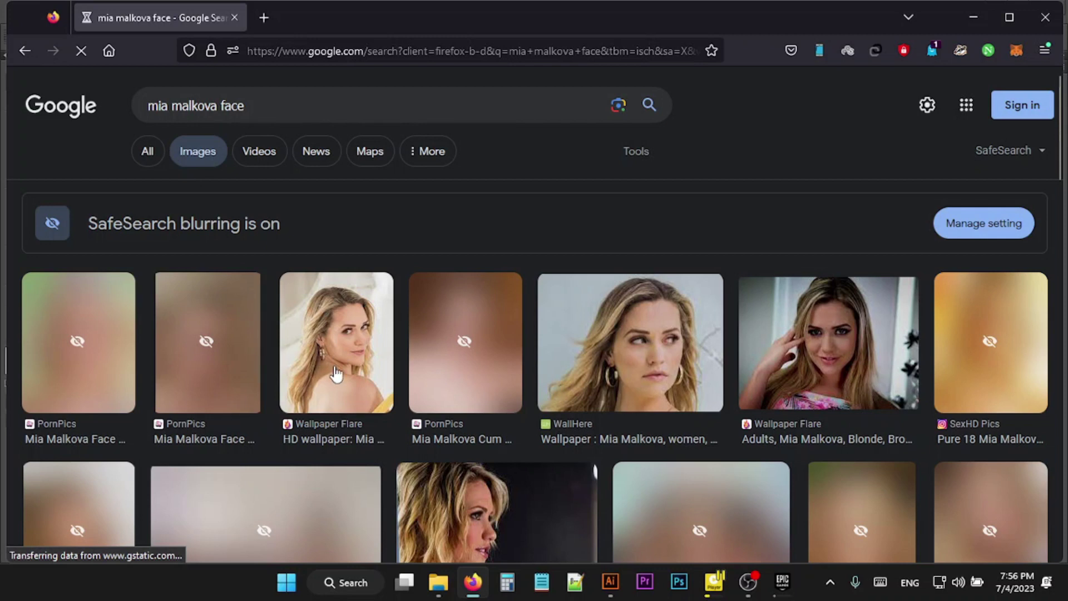
{"action": "left_click", "coordinate": [342, 333]}
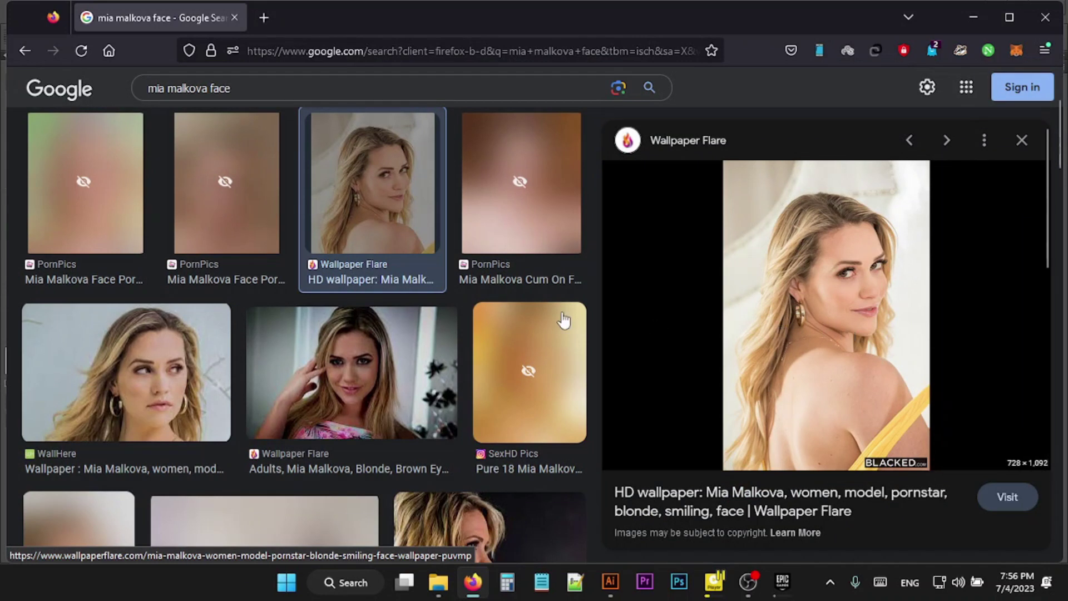
{"action": "left_click", "coordinate": [1021, 140]}
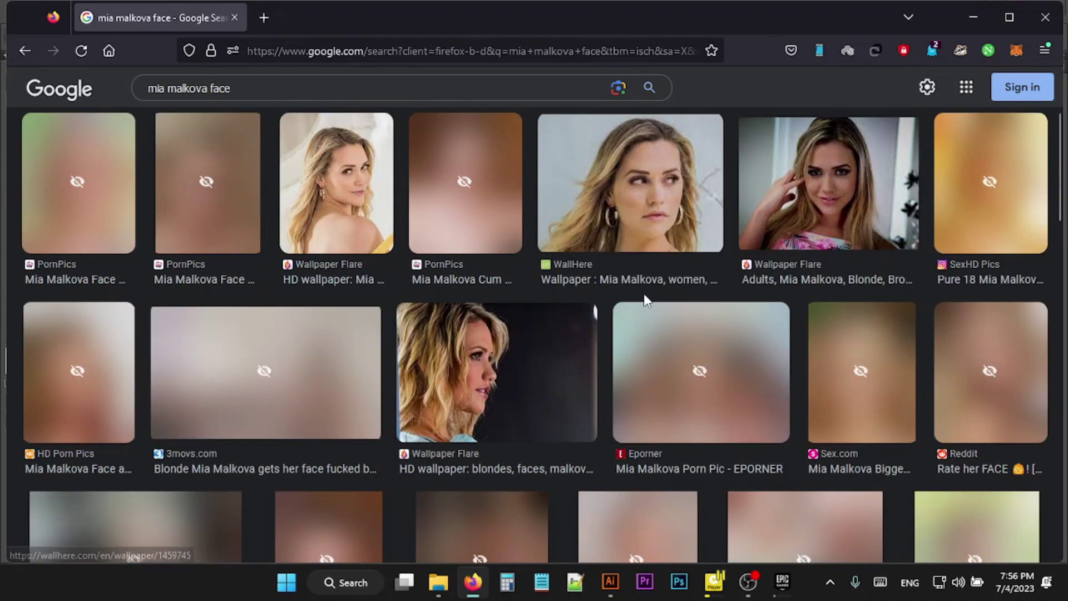
{"action": "left_click", "coordinate": [480, 380]}
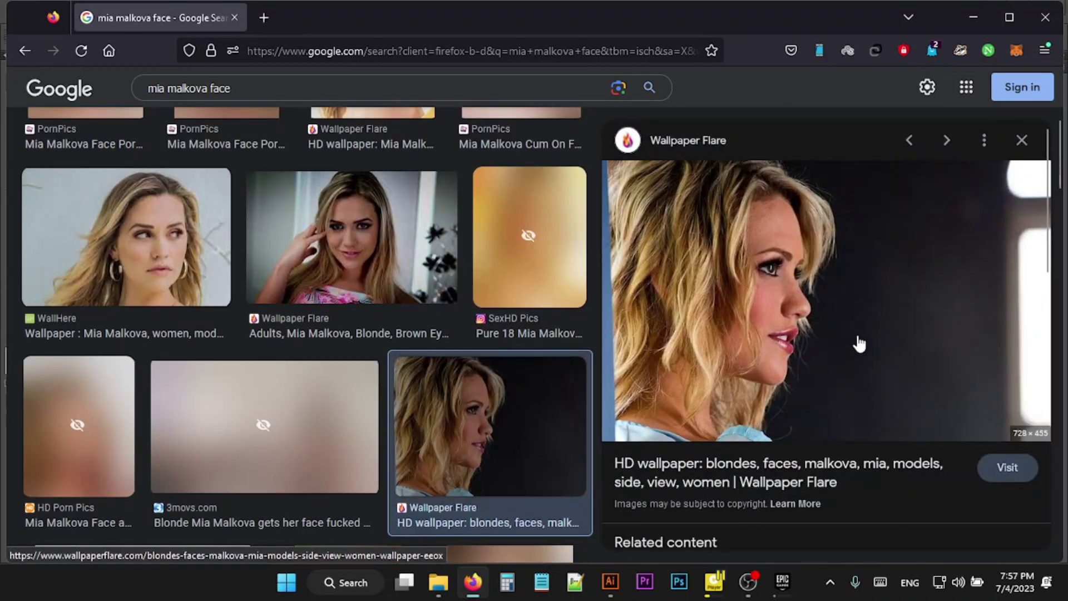
{"action": "right_click", "coordinate": [807, 305]}
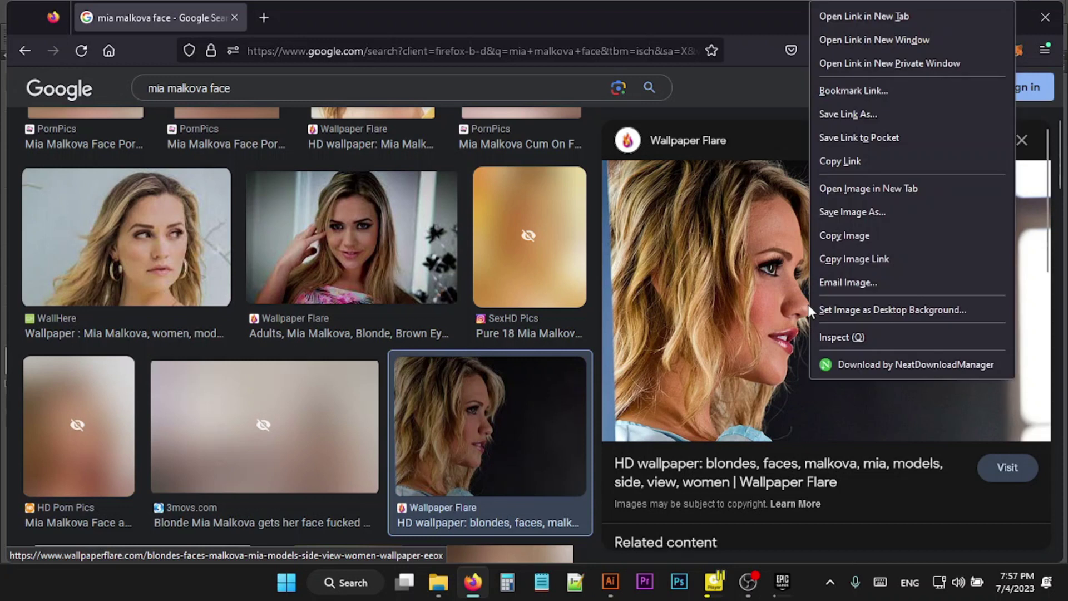
{"action": "left_click", "coordinate": [846, 238]}
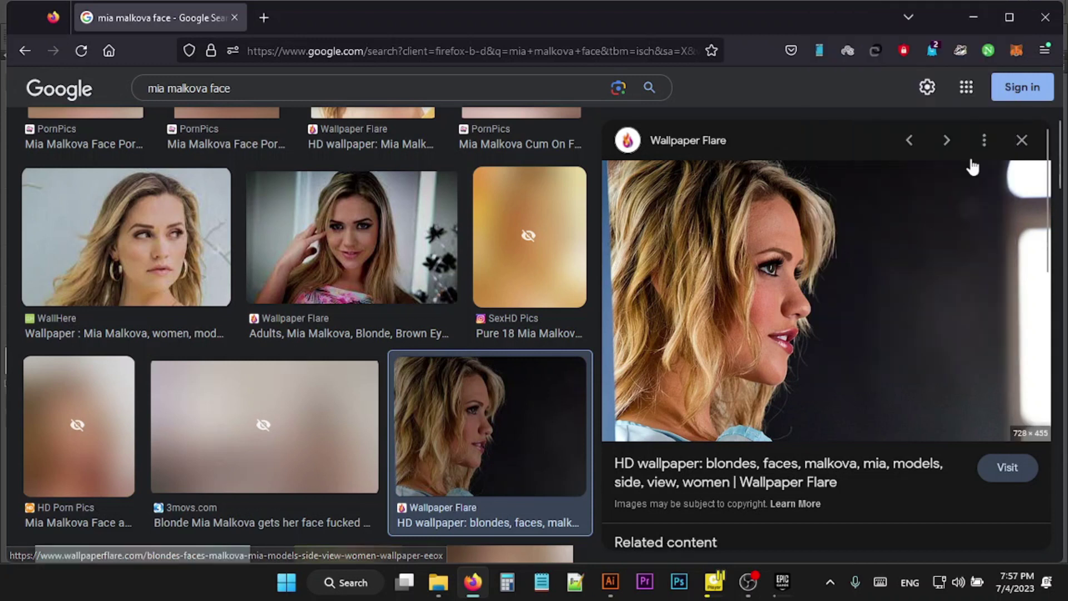
{"action": "left_click", "coordinate": [962, 20]}
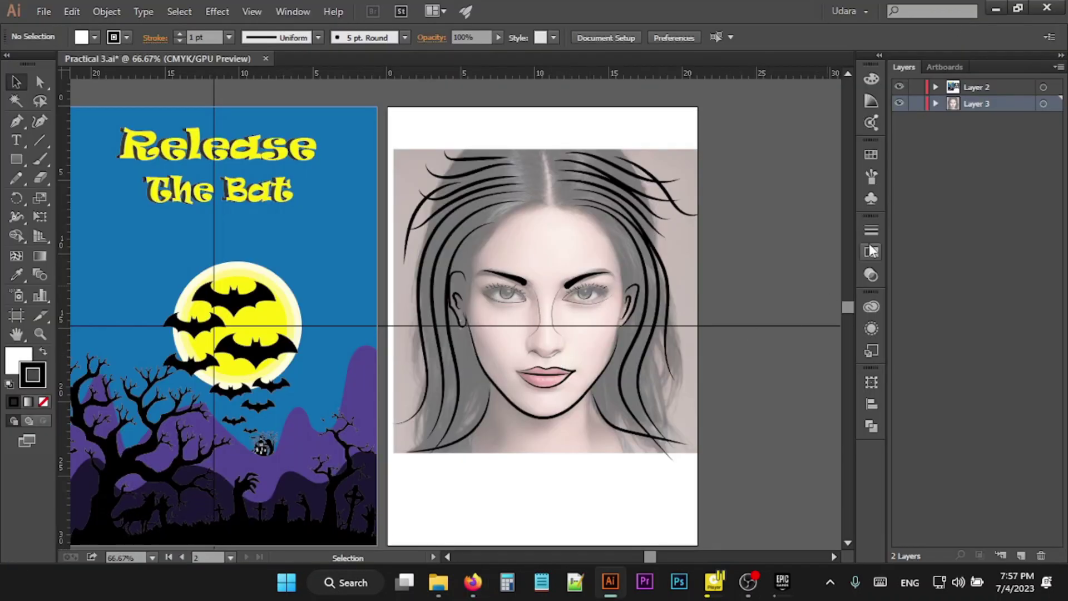
- Create a blank Artboard 3 beside the face artwork and bring it into view
{"action": "left_click", "coordinate": [1021, 555]}
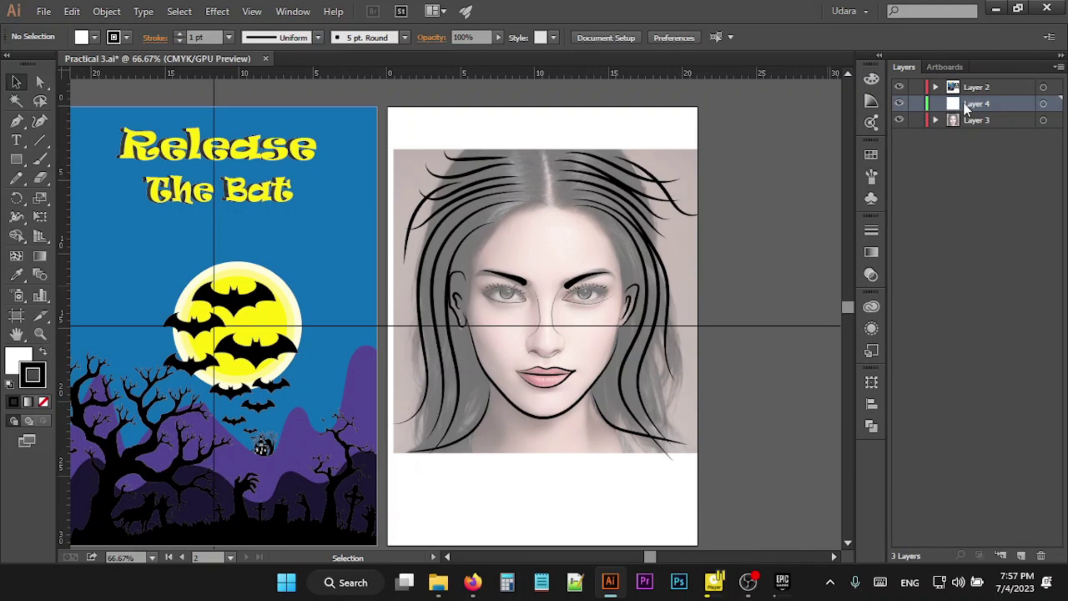
{"action": "left_click", "coordinate": [1041, 555]}
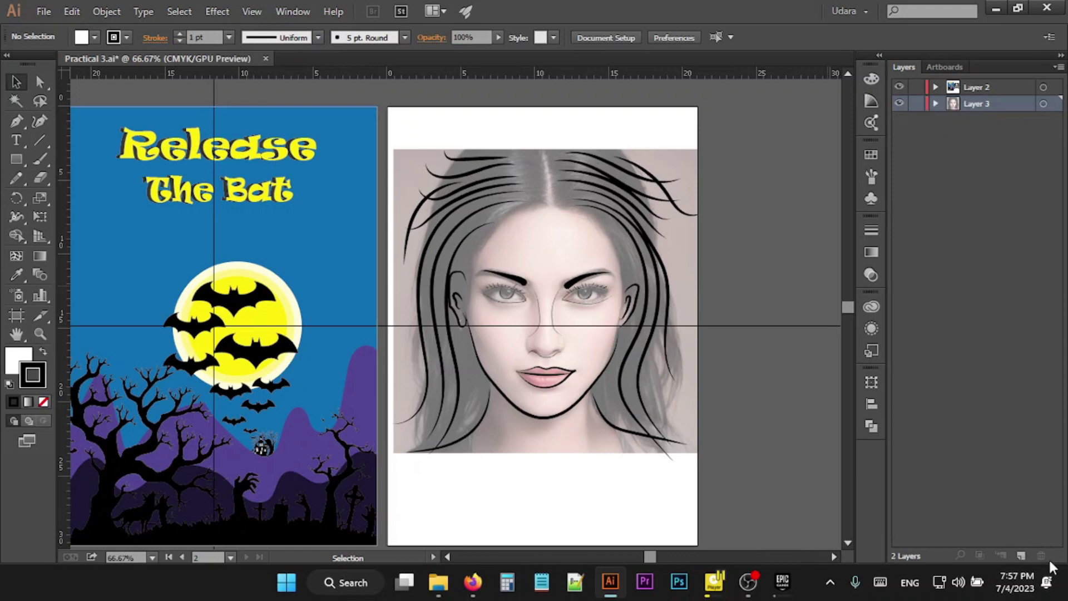
{"action": "left_click", "coordinate": [945, 67]}
{"action": "double_click", "coordinate": [967, 102]}
{"action": "left_click", "coordinate": [1021, 555]}
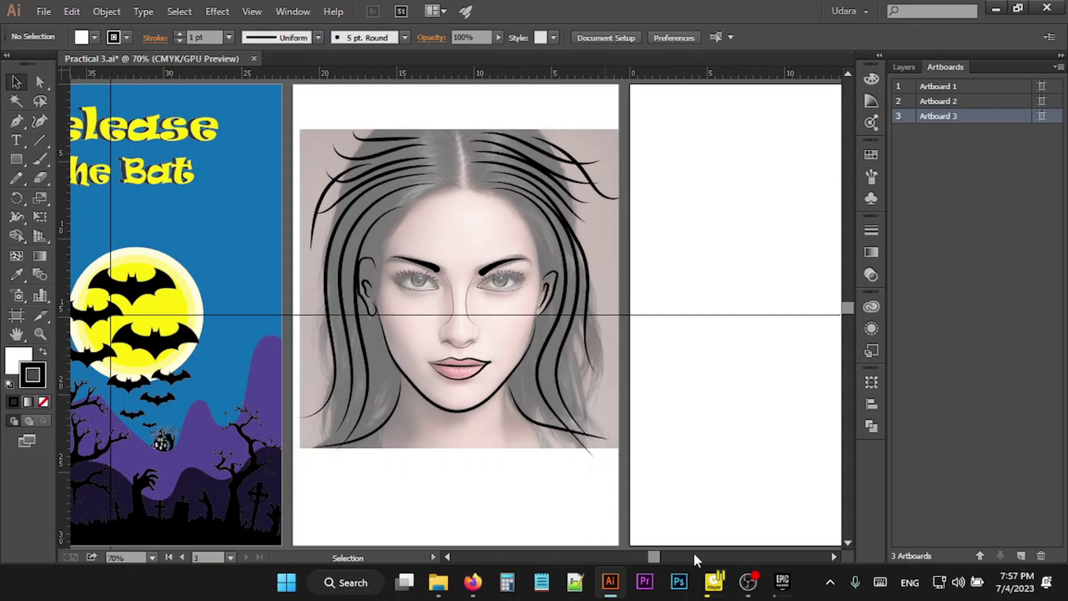
{"action": "key", "text": "a"}
{"action": "key", "text": "shift+Page_Down"}
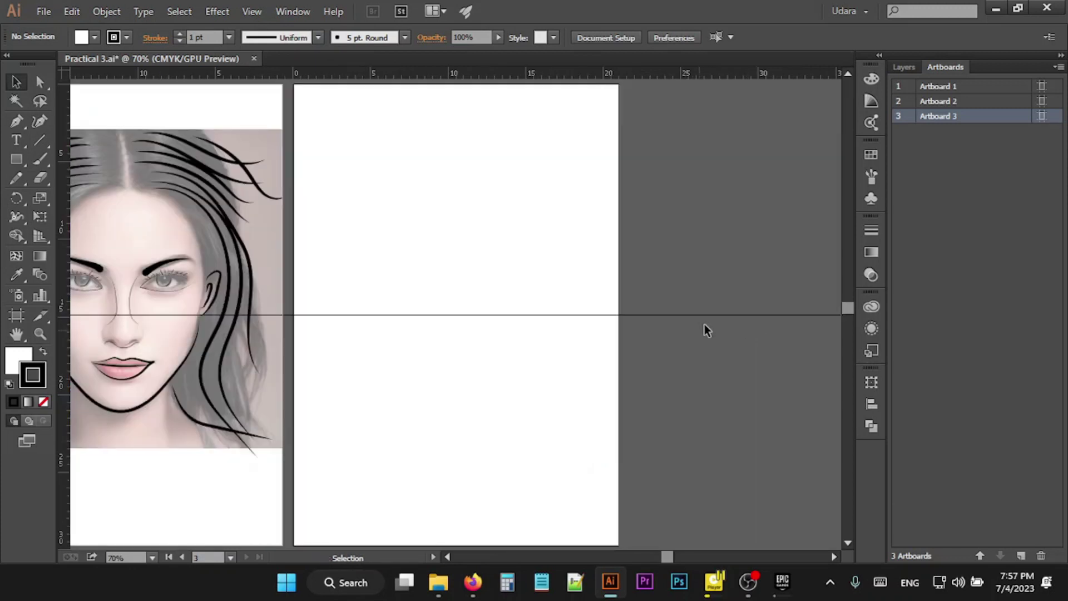
{"action": "left_click", "coordinate": [904, 67]}
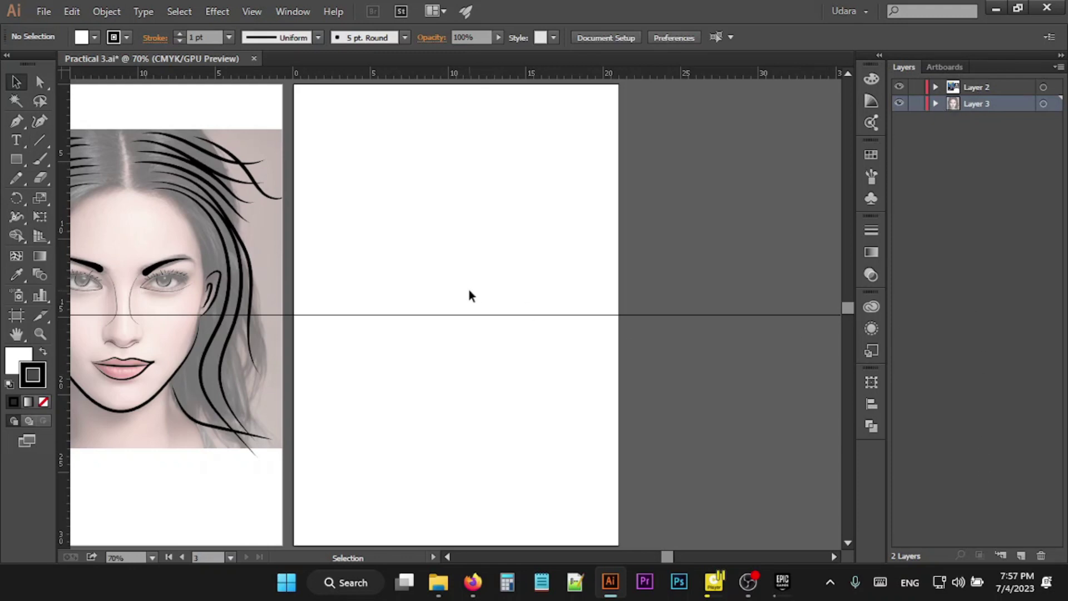
- Paste the copied profile photo and move it onto Artboard 3
{"action": "right_click", "coordinate": [392, 211]}
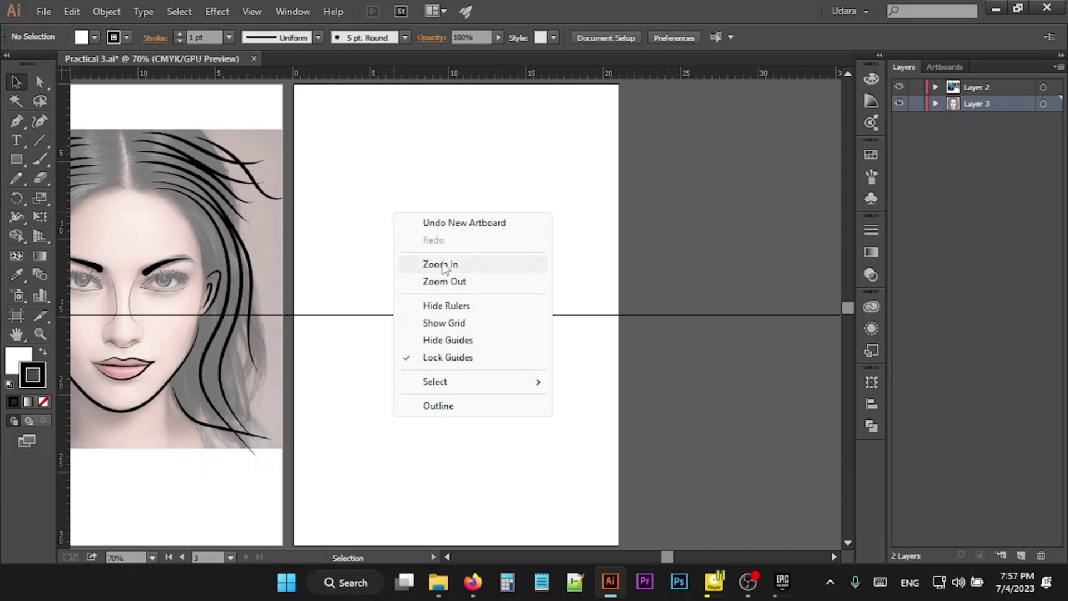
{"action": "left_click", "coordinate": [329, 218]}
{"action": "key", "text": "a"}
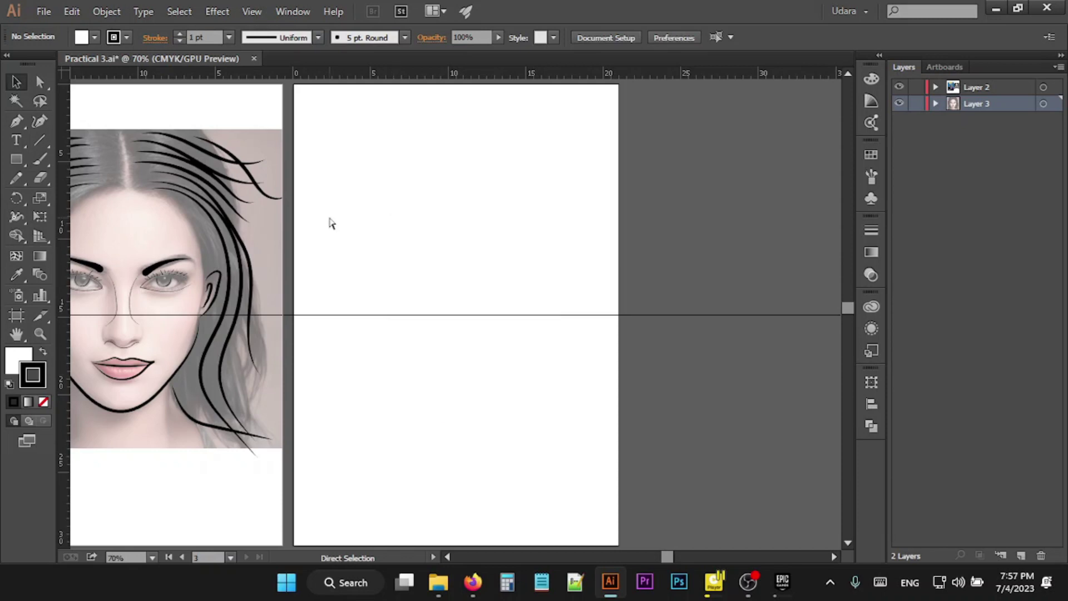
{"action": "key", "text": "ctrl+v"}
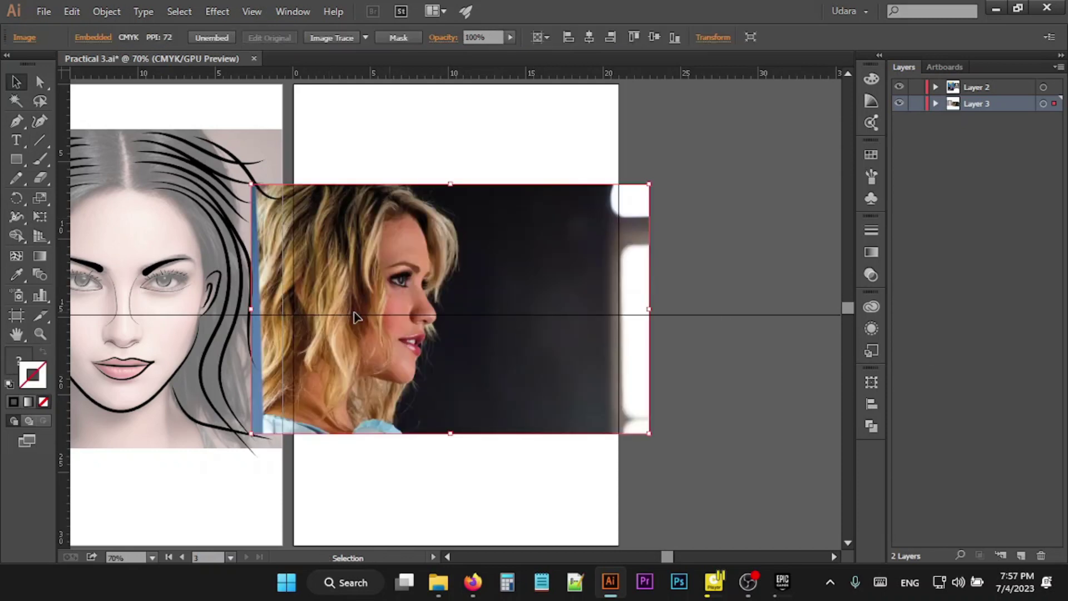
{"action": "left_click_drag", "start_coordinate": [369, 313], "coordinate": [414, 305]}
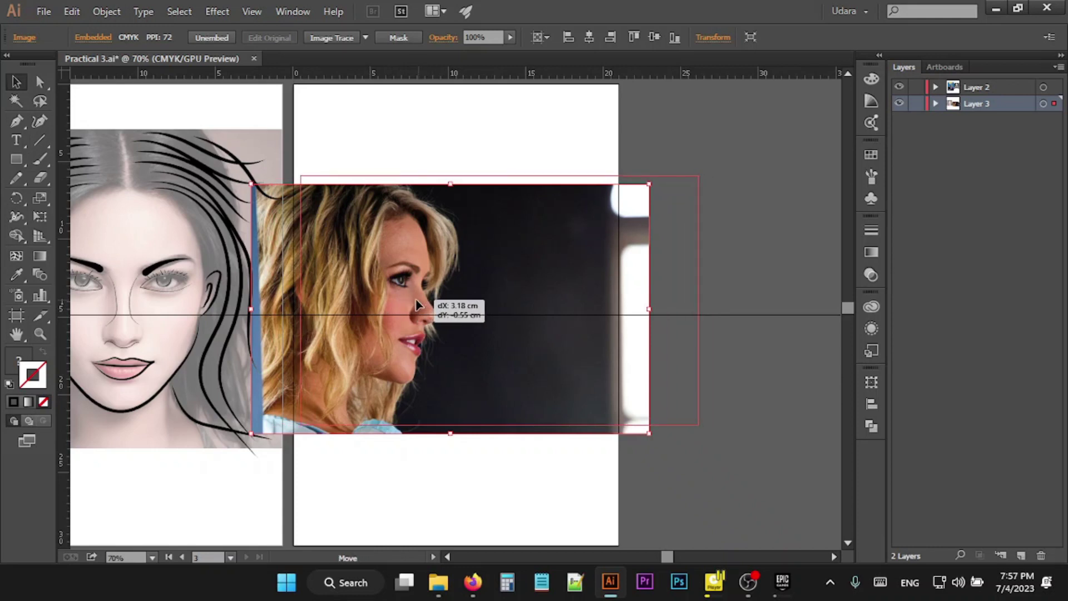
{"action": "mouse_move", "coordinate": [432, 295]}
{"action": "left_mouse_down"}
{"action": "mouse_move", "coordinate": [451, 294]}
{"action": "mouse_move", "coordinate": [434, 292]}
{"action": "left_mouse_up"}
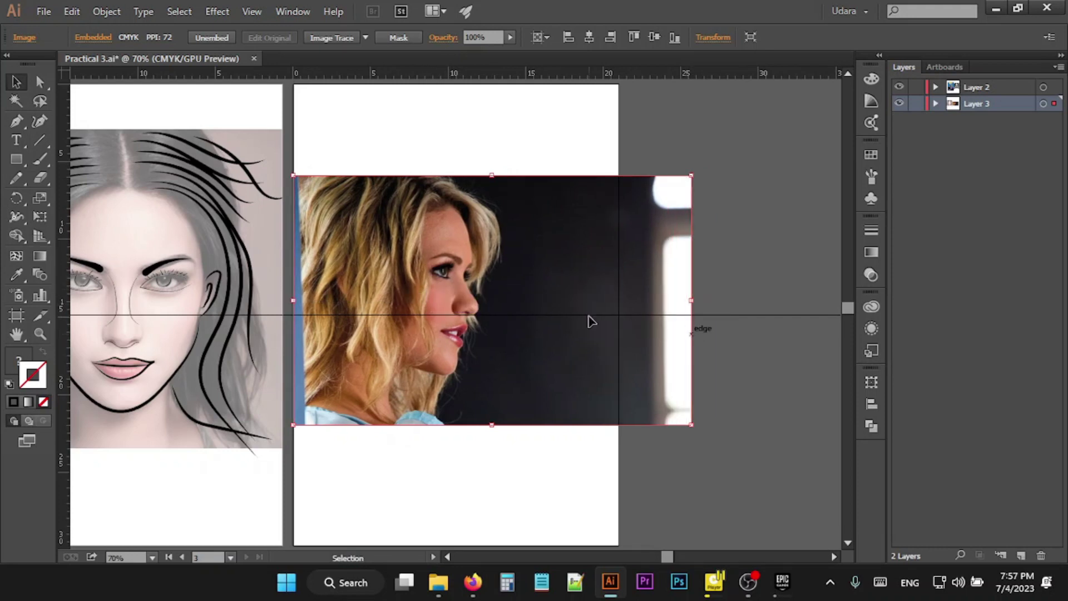
- Scale the photo up so it spans the artboard width
{"action": "left_click_drag", "start_coordinate": [691, 425], "coordinate": [751, 441]}
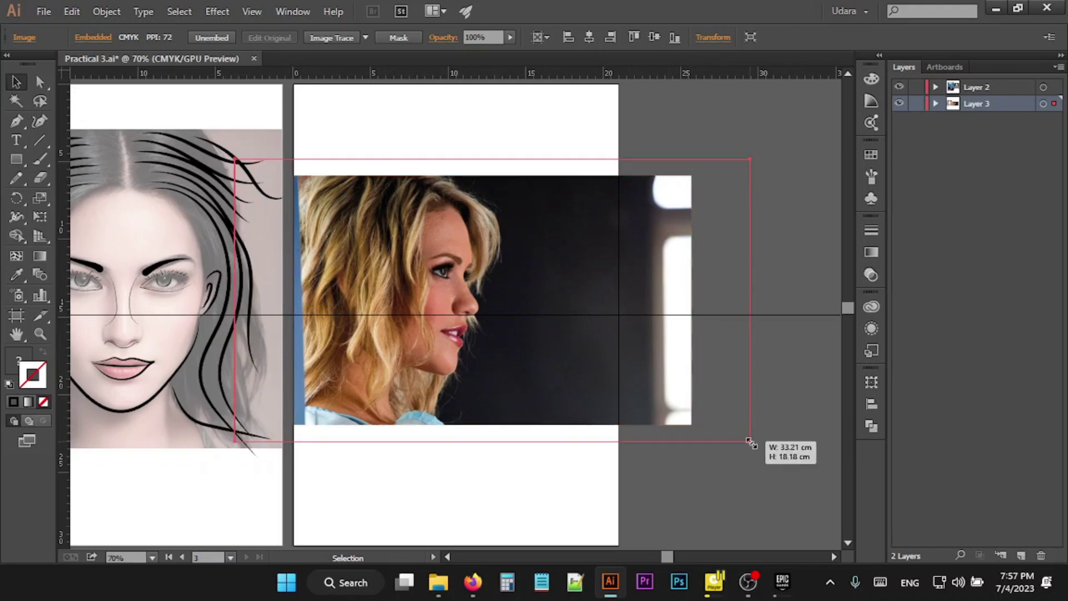
{"action": "left_click_drag", "start_coordinate": [498, 340], "coordinate": [566, 346]}
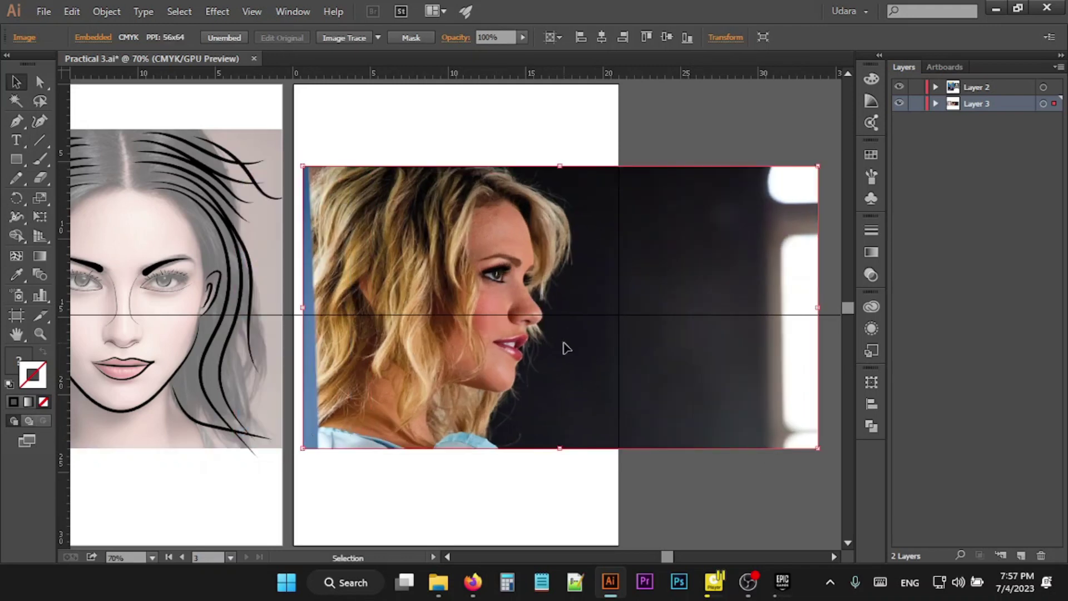
{"action": "left_click_drag", "start_coordinate": [818, 448], "coordinate": [865, 481]}
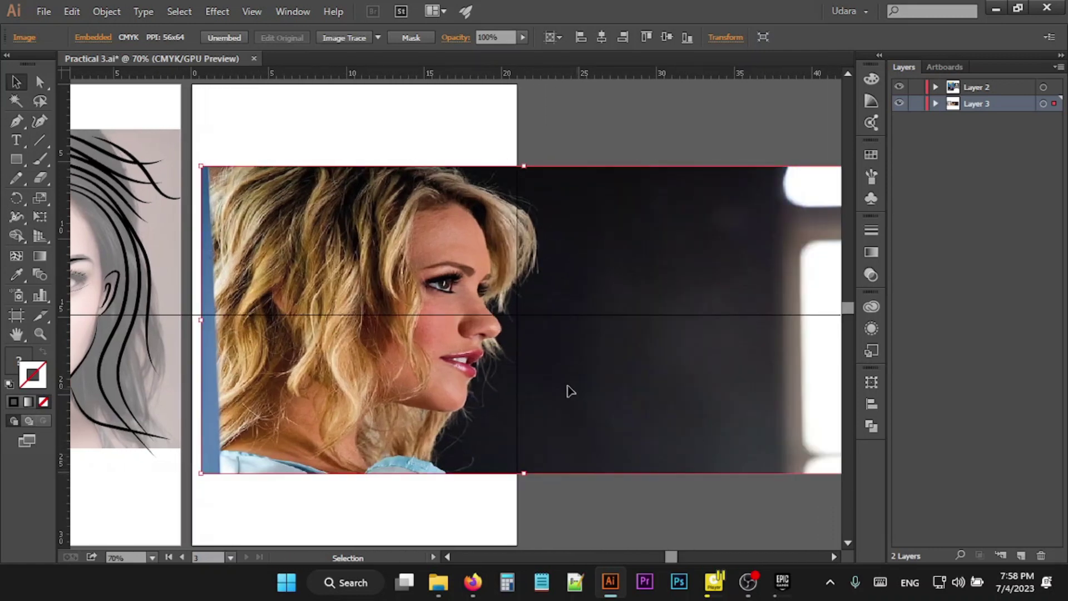
{"action": "left_click_drag", "start_coordinate": [493, 349], "coordinate": [473, 349]}
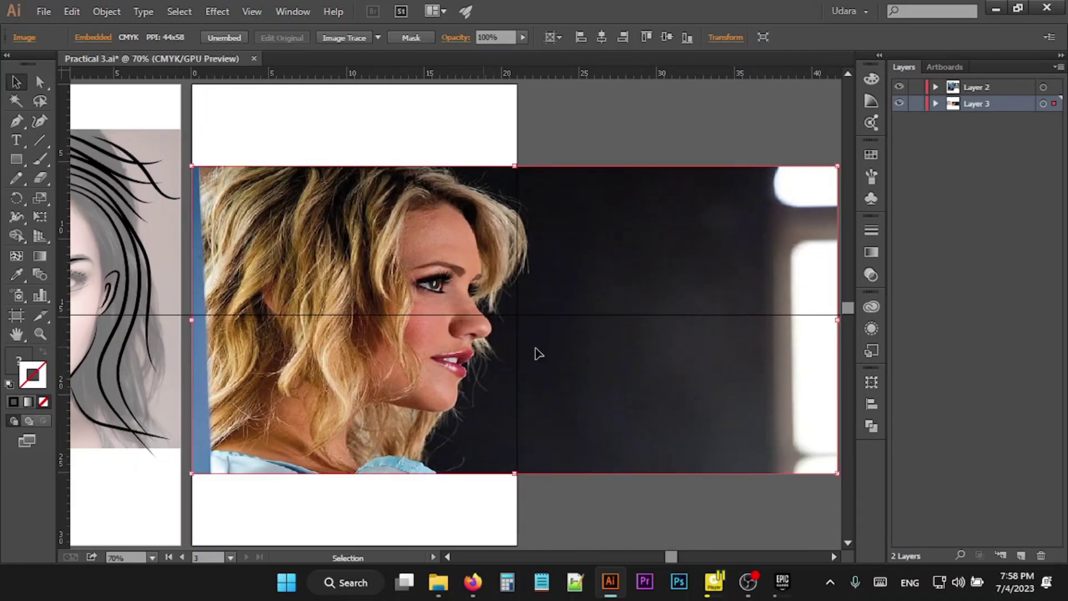
{"action": "left_click_drag", "start_coordinate": [839, 165], "coordinate": [774, 175]}
{"action": "left_click", "coordinate": [678, 134]}
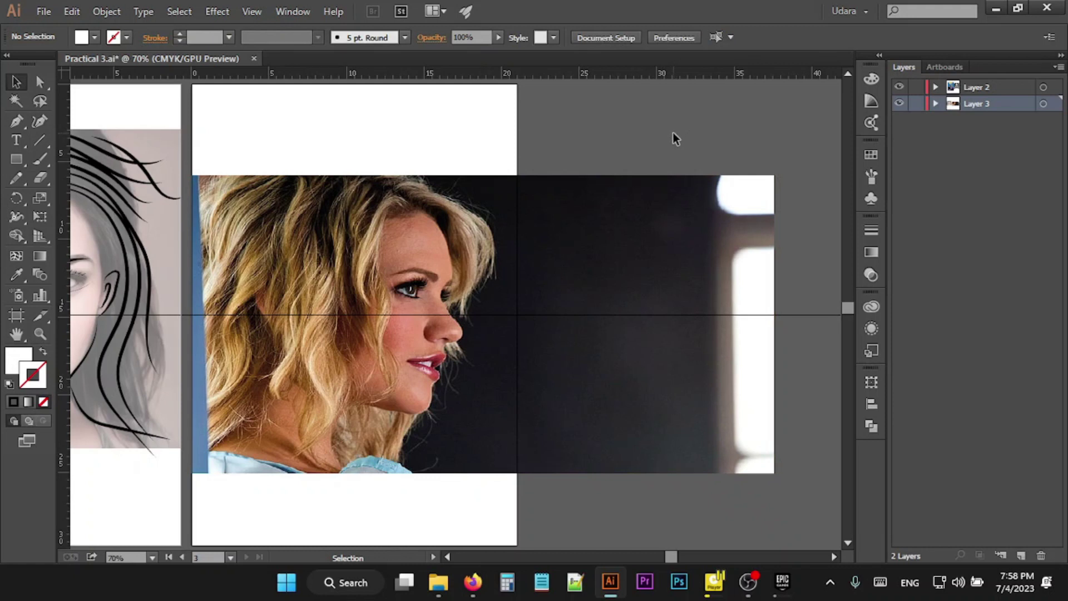
- Redo the photo's size and position so it covers the artboard
{"action": "key", "text": "ctrl+z"}
{"action": "key", "text": "a"}
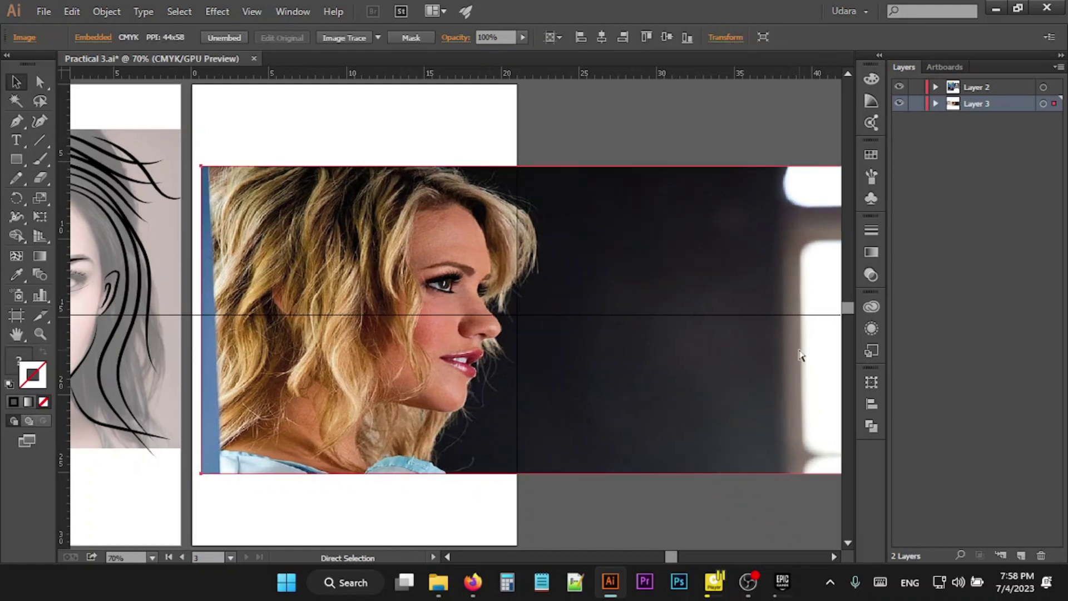
{"action": "key", "text": "ctrl+z"}
{"action": "key", "text": "ctrl+z"}
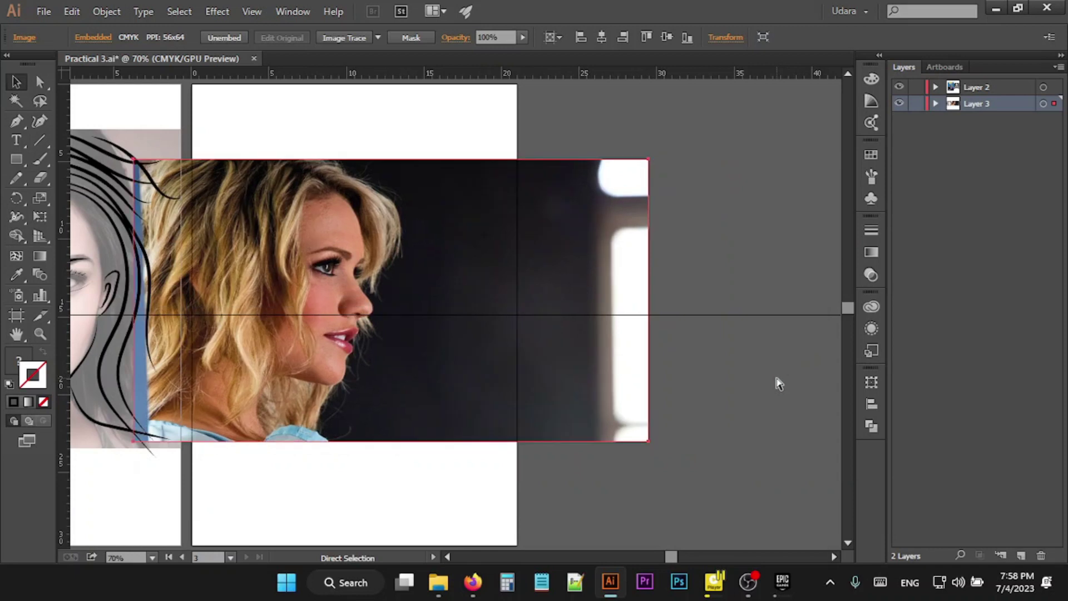
{"action": "key", "text": "ctrl+z"}
{"action": "key", "text": "ctrl+shift+z"}
{"action": "key", "text": "v"}
{"action": "left_click_drag", "start_coordinate": [649, 441], "coordinate": [677, 461]}
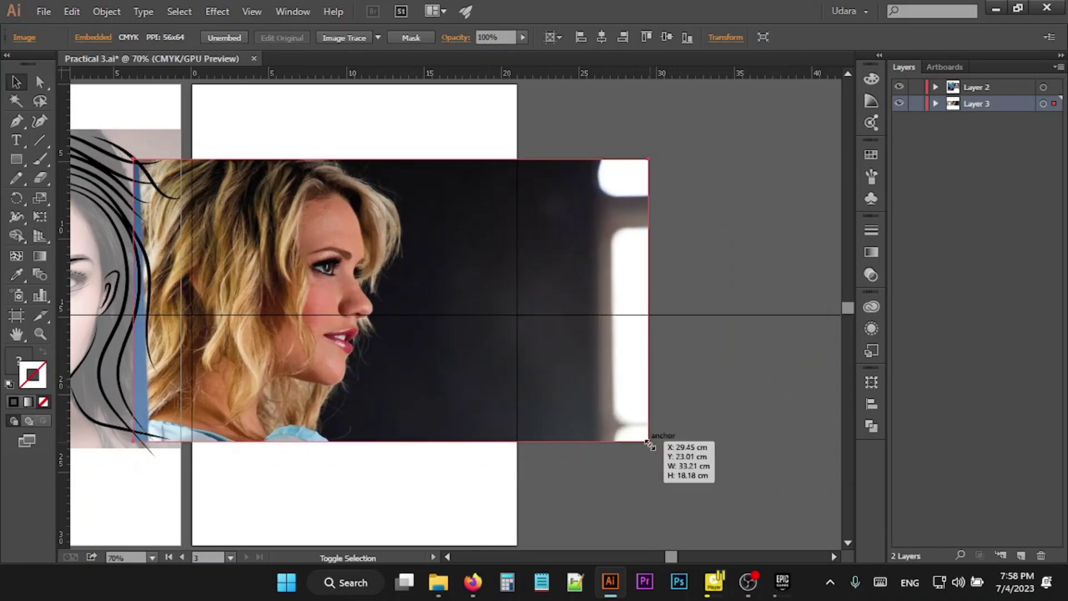
{"action": "left_click_drag", "start_coordinate": [431, 338], "coordinate": [482, 337]}
{"action": "left_click", "coordinate": [735, 131]}
{"action": "left_click", "coordinate": [477, 182]}
- Fade the photo to 59% opacity and lock its layer
{"action": "left_click", "coordinate": [523, 37]}
{"action": "left_click", "coordinate": [503, 51]}
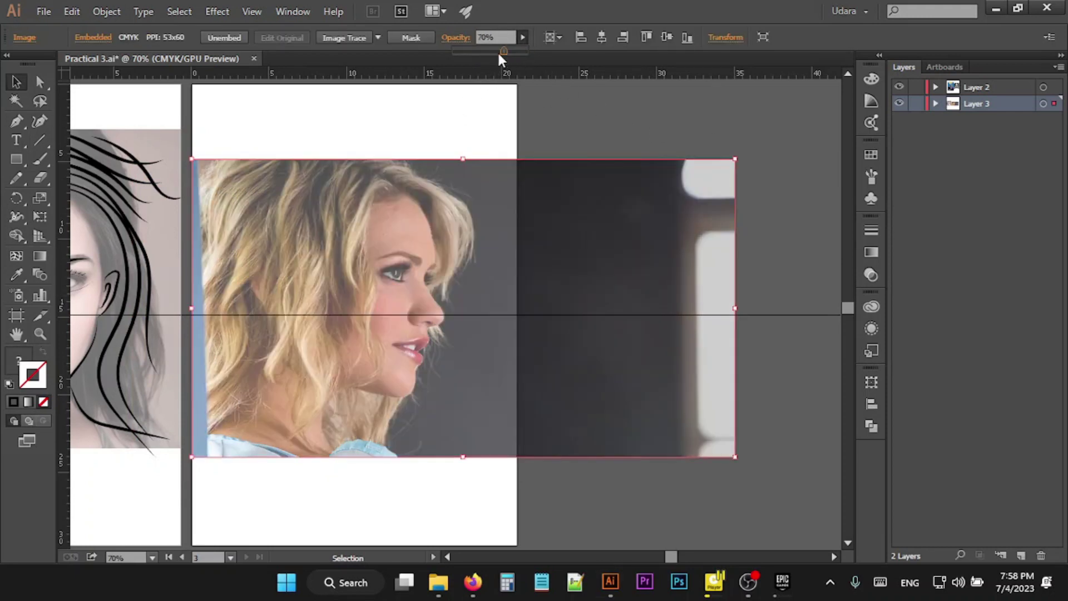
{"action": "left_click", "coordinate": [493, 51]}
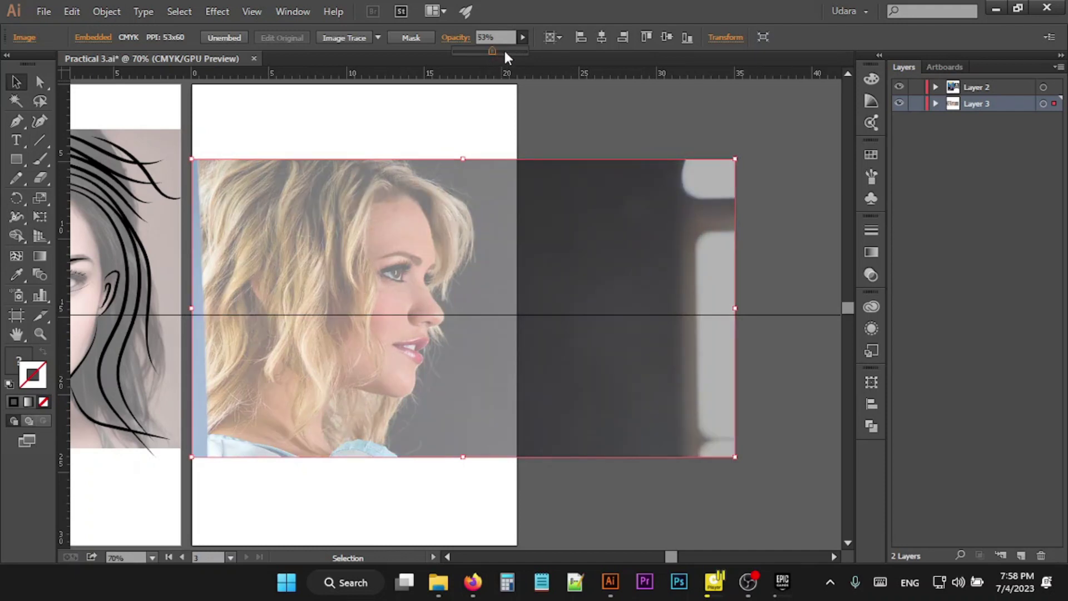
{"action": "left_click", "coordinate": [504, 52]}
{"action": "left_click", "coordinate": [496, 53]}
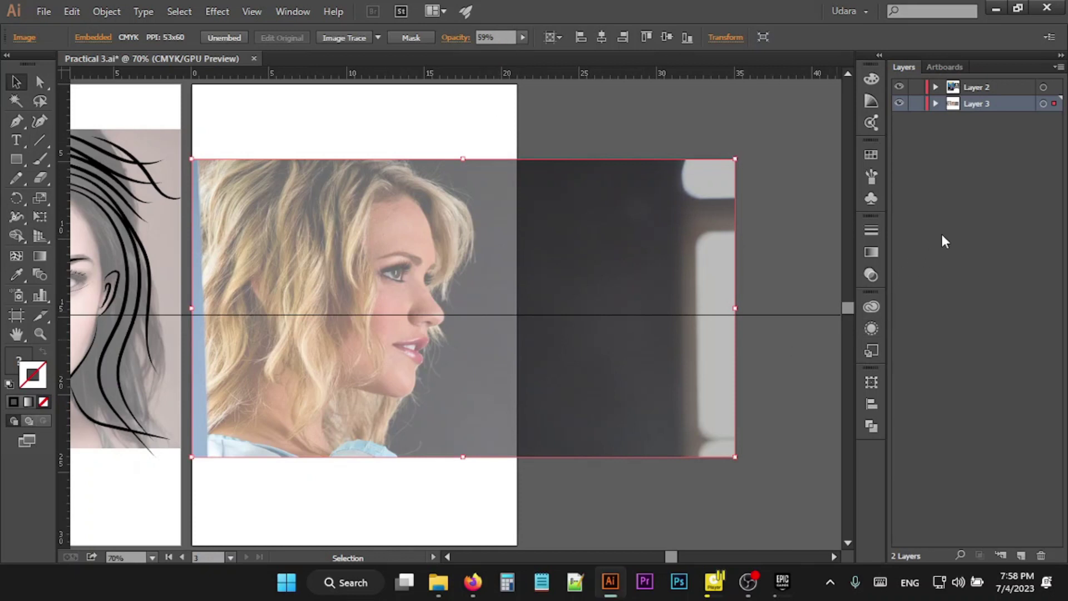
{"action": "left_click", "coordinate": [915, 104]}
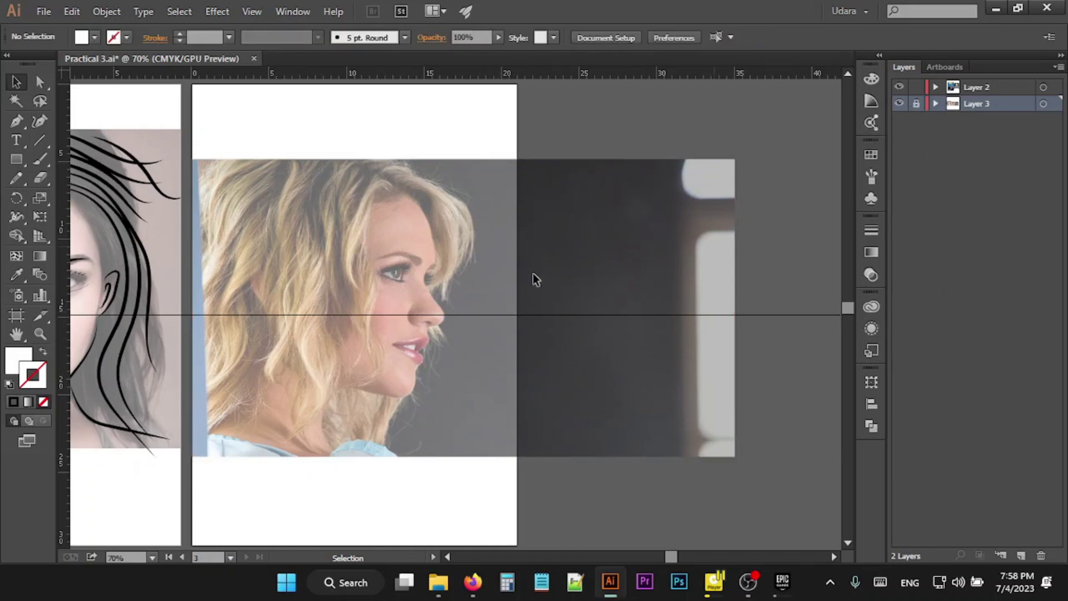
- On Layer 2, set the Pencil to no fill and a black stroke
{"action": "left_click", "coordinate": [965, 90]}
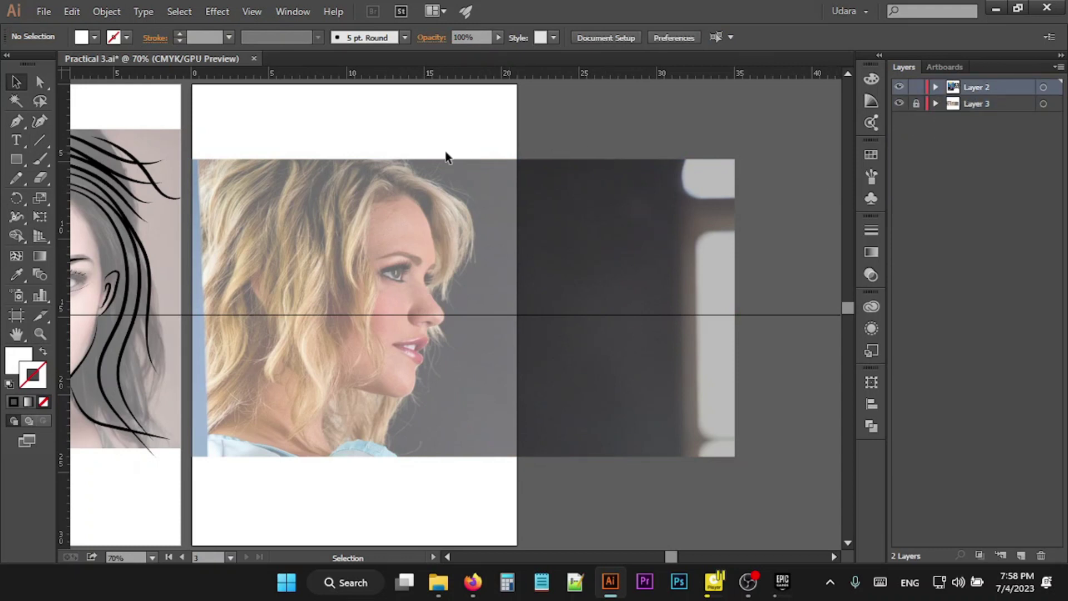
{"action": "left_click", "coordinate": [16, 179]}
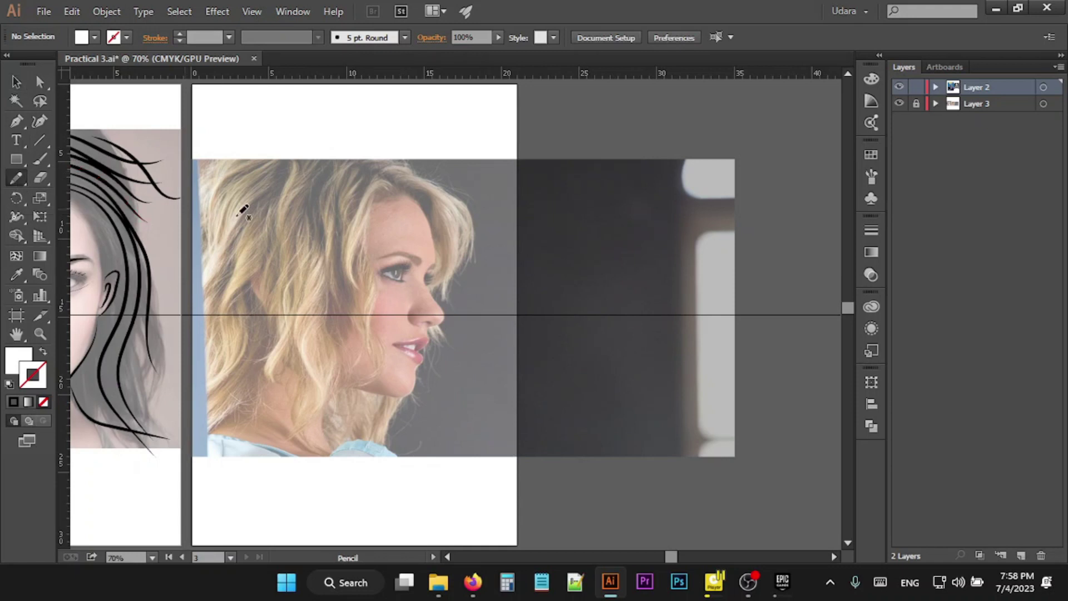
{"action": "left_click_drag", "start_coordinate": [362, 188], "coordinate": [334, 349]}
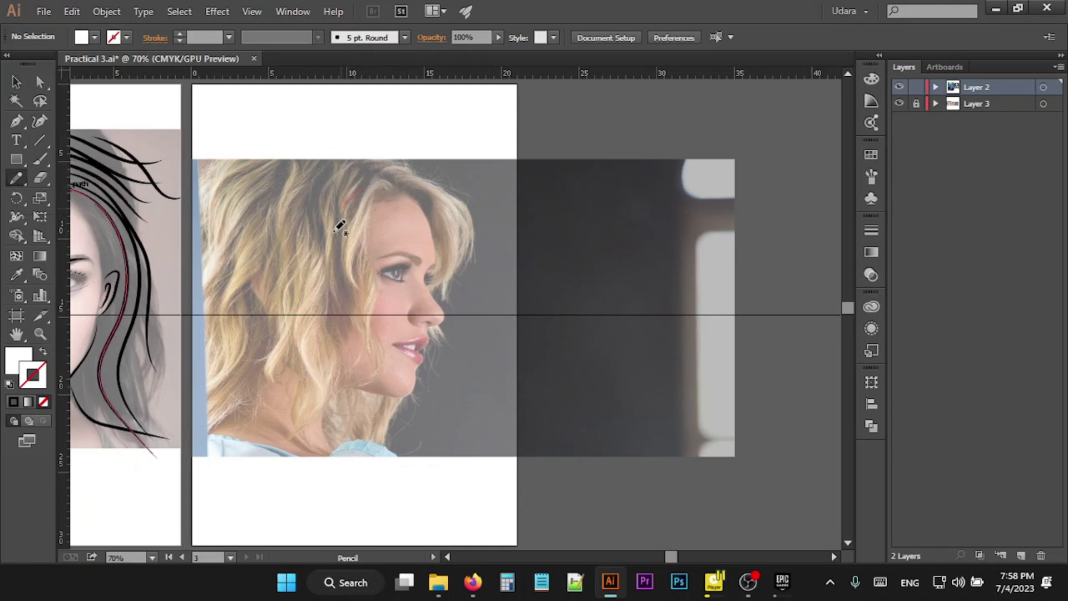
{"action": "left_click_drag", "start_coordinate": [358, 178], "coordinate": [306, 377]}
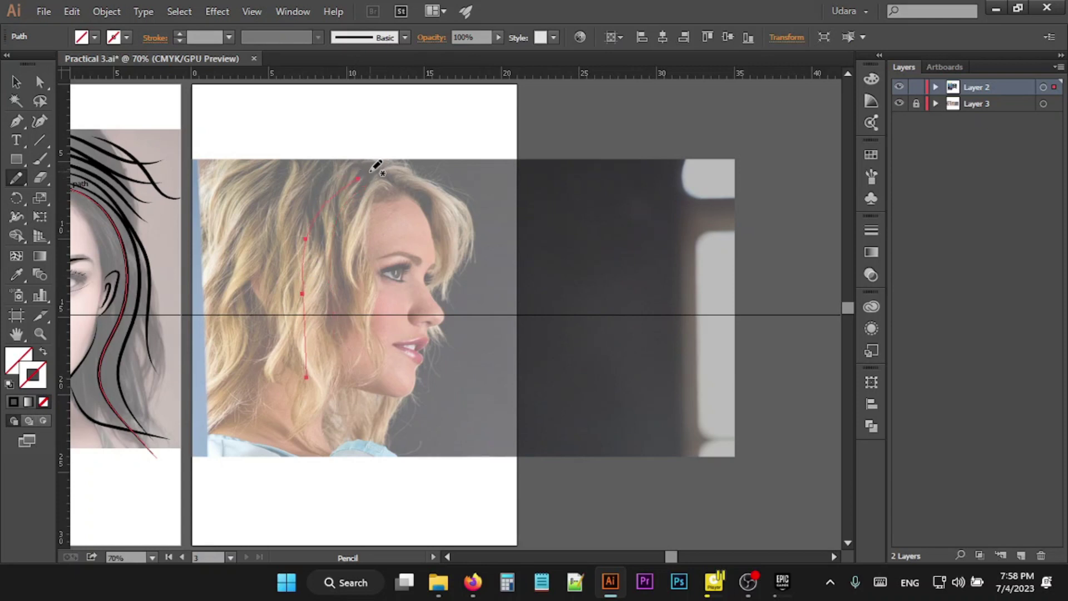
{"action": "key", "text": "ctrl+z"}
{"action": "left_click", "coordinate": [128, 38]}
{"action": "left_click", "coordinate": [127, 38]}
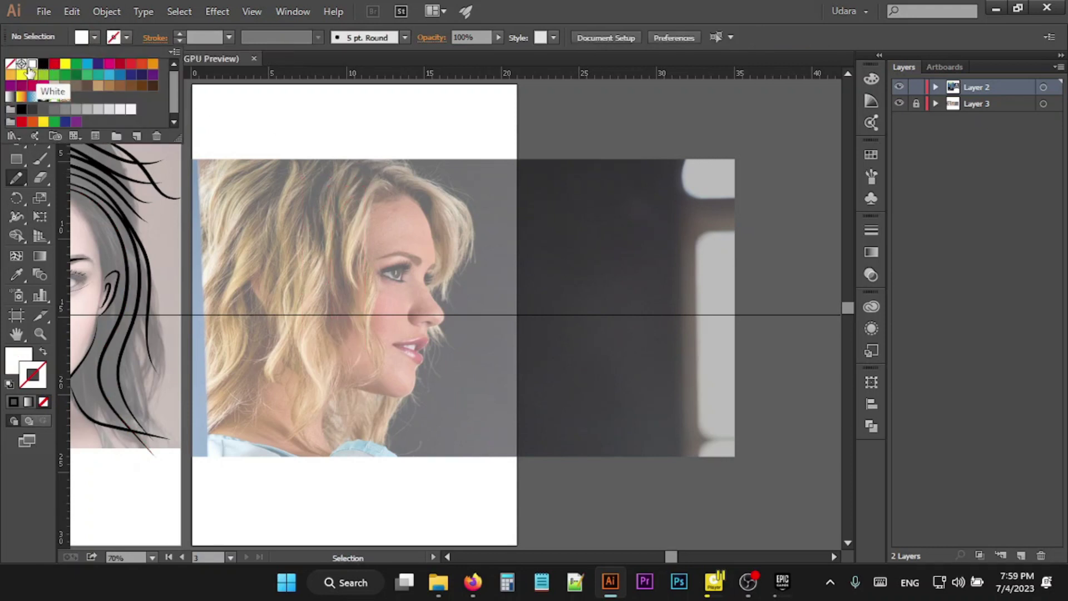
{"action": "left_click", "coordinate": [10, 63]}
{"action": "left_click", "coordinate": [128, 37]}
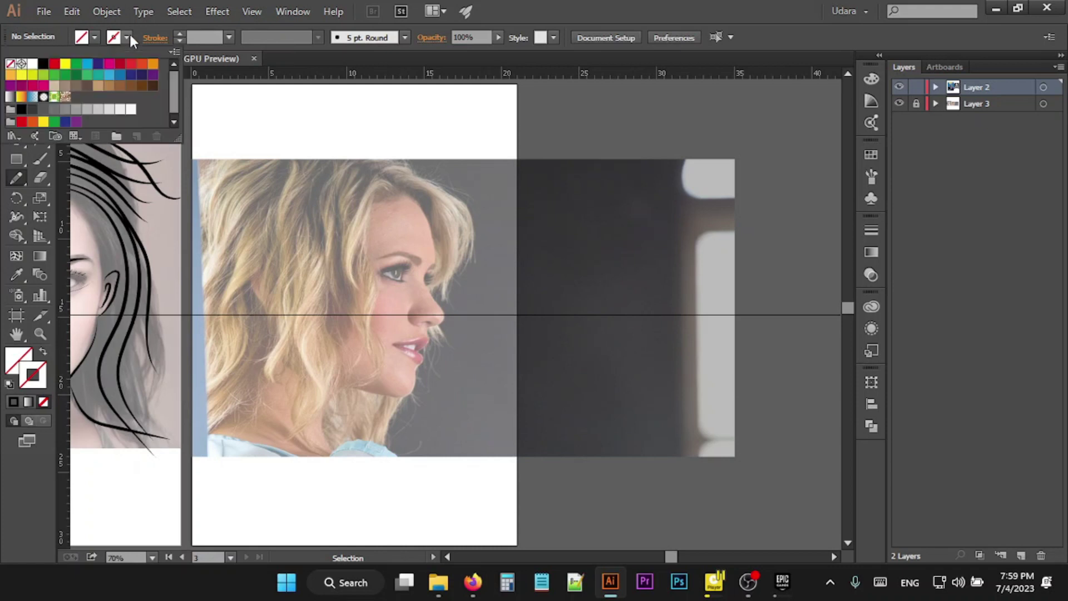
{"action": "left_click", "coordinate": [43, 64]}
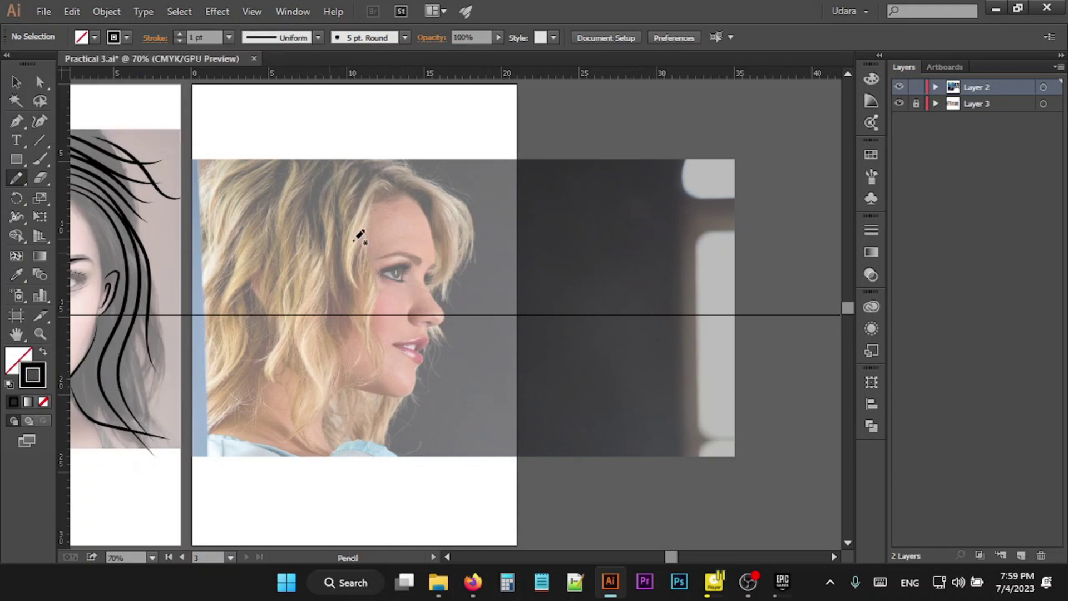
- Trace several strands down the hair and face edge with the Pencil
{"action": "mouse_move", "coordinate": [392, 181]}
{"action": "left_mouse_down"}
{"action": "mouse_move", "coordinate": [336, 256]}
{"action": "mouse_move", "coordinate": [382, 357]}
{"action": "left_mouse_up"}
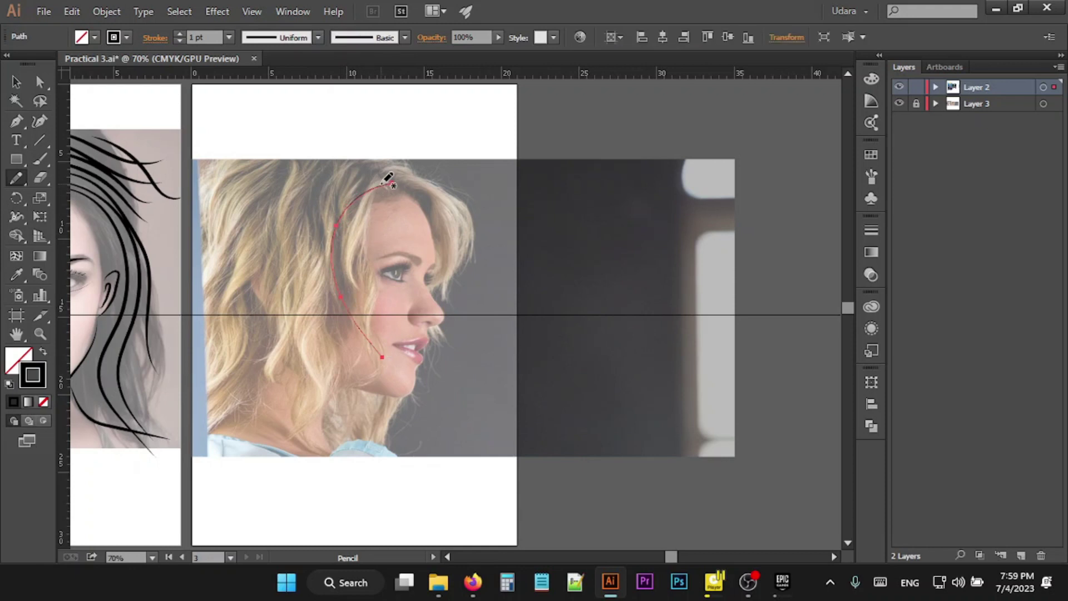
{"action": "key", "text": "ctrl+z"}
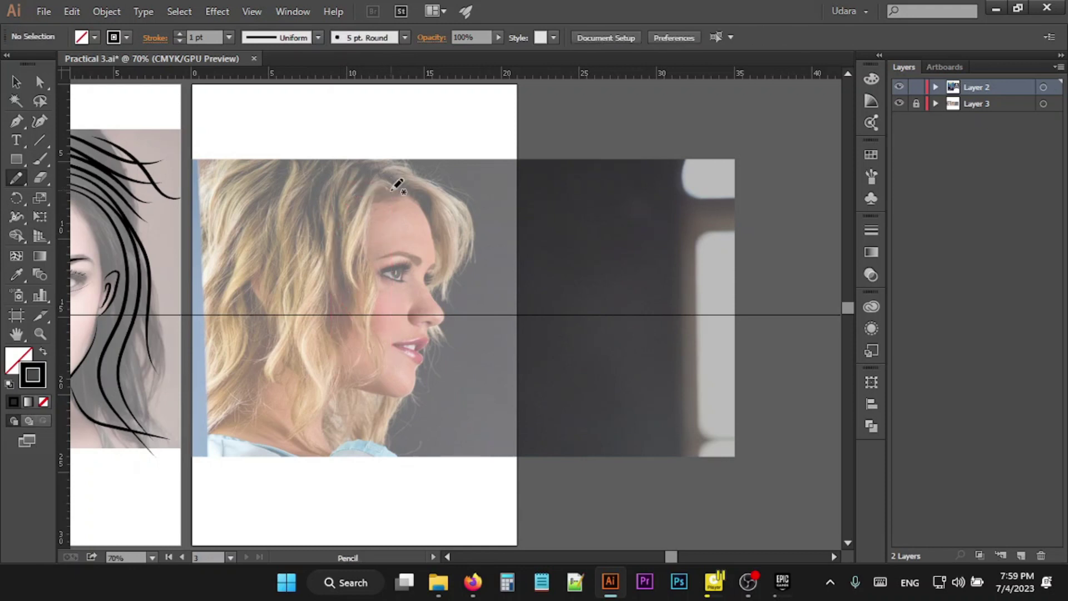
{"action": "left_click_drag", "start_coordinate": [394, 188], "coordinate": [367, 257]}
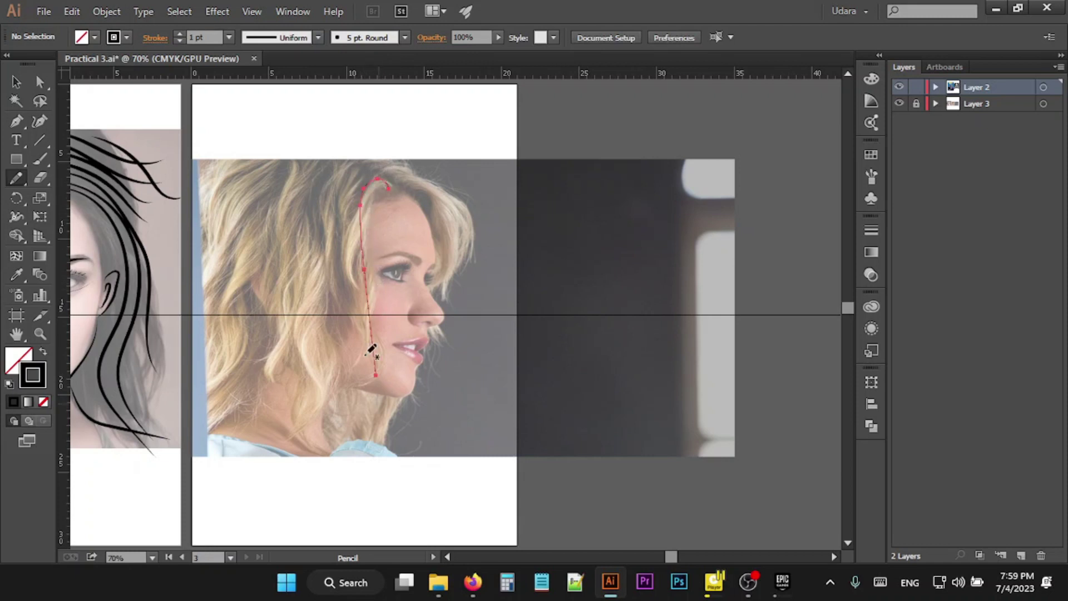
{"action": "left_click_drag", "start_coordinate": [372, 255], "coordinate": [376, 376]}
{"action": "left_click_drag", "start_coordinate": [393, 183], "coordinate": [355, 362]}
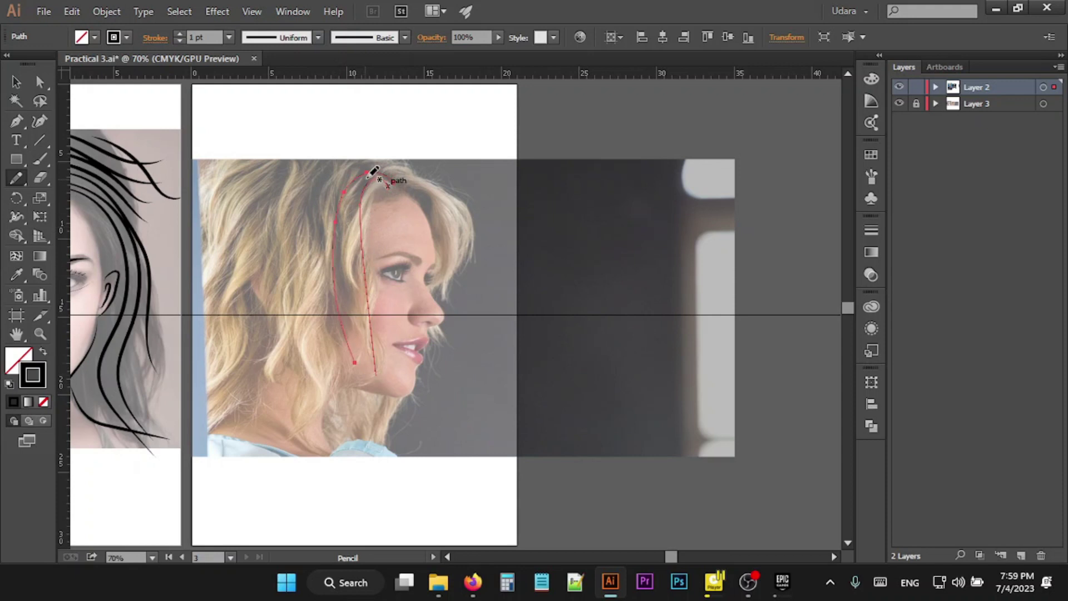
{"action": "mouse_move", "coordinate": [371, 166]}
{"action": "left_mouse_down"}
{"action": "mouse_move", "coordinate": [316, 313]}
{"action": "mouse_move", "coordinate": [356, 401]}
{"action": "left_mouse_up"}
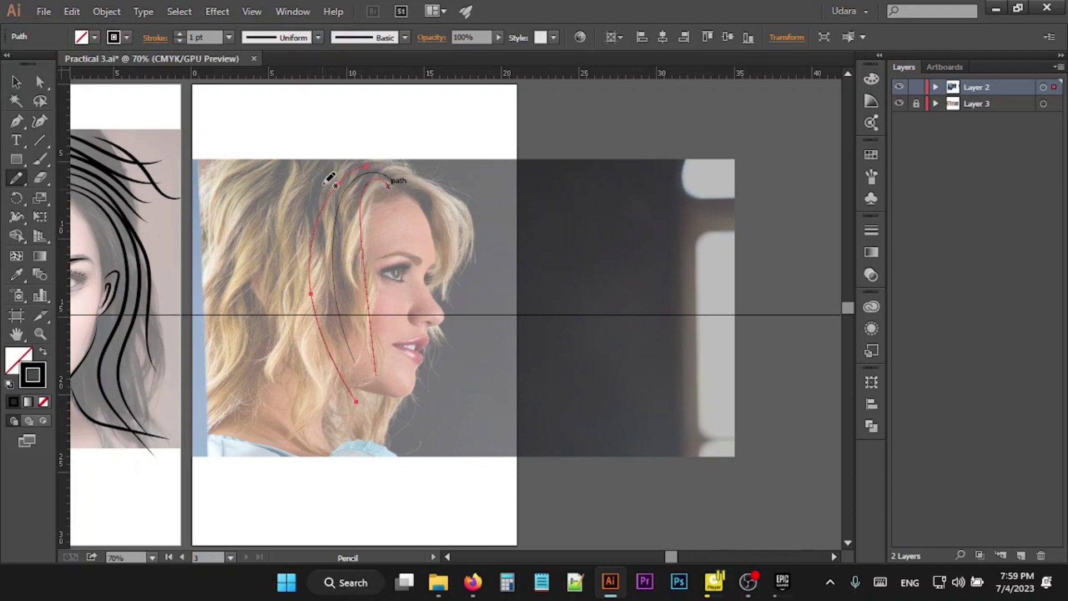
{"action": "left_click_drag", "start_coordinate": [348, 167], "coordinate": [298, 362]}
{"action": "left_click_drag", "start_coordinate": [334, 164], "coordinate": [291, 378]}
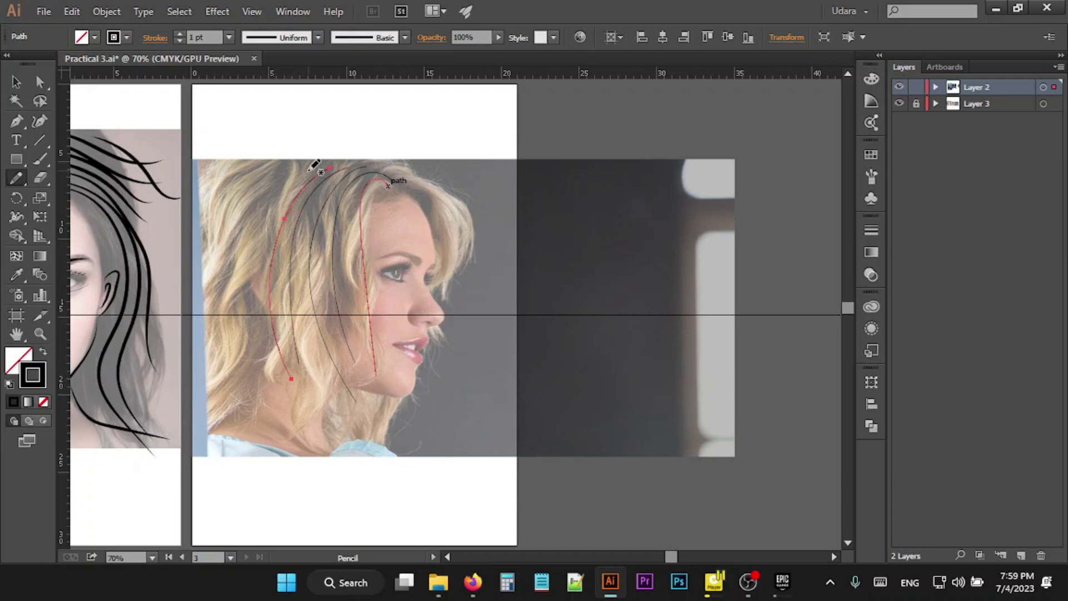
- Trace and refine the outer left hairline strokes
{"action": "left_click_drag", "start_coordinate": [272, 214], "coordinate": [263, 401]}
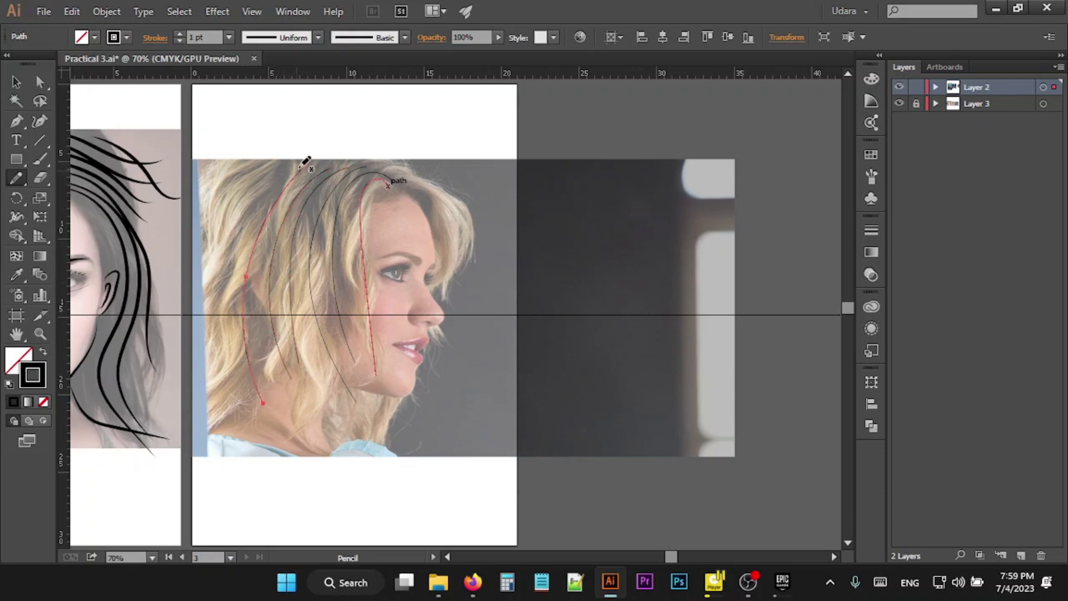
{"action": "left_click_drag", "start_coordinate": [255, 213], "coordinate": [181, 429]}
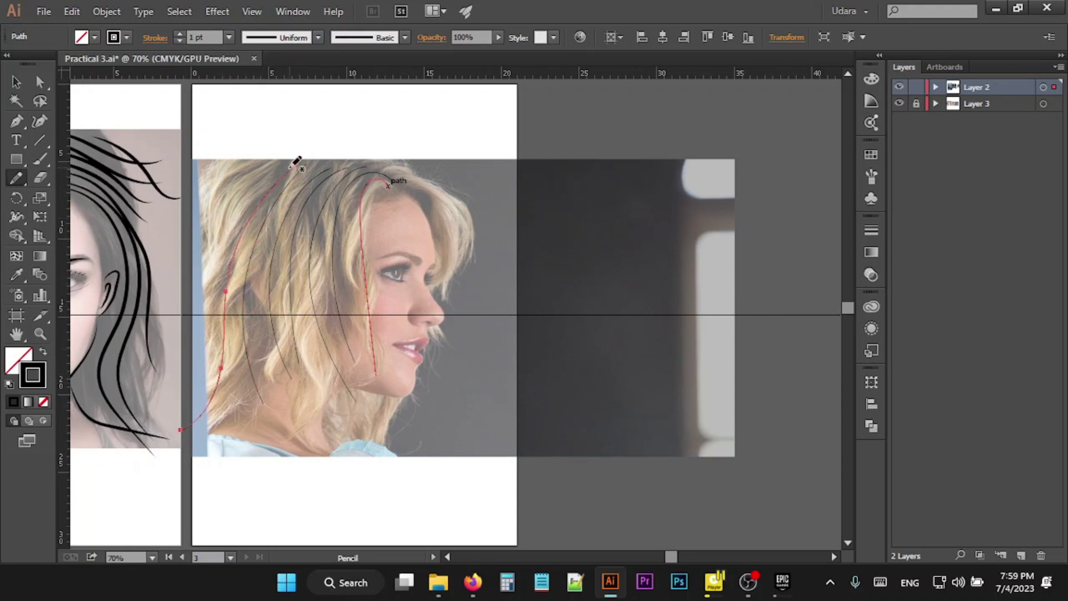
{"action": "left_click_drag", "start_coordinate": [221, 248], "coordinate": [126, 412]}
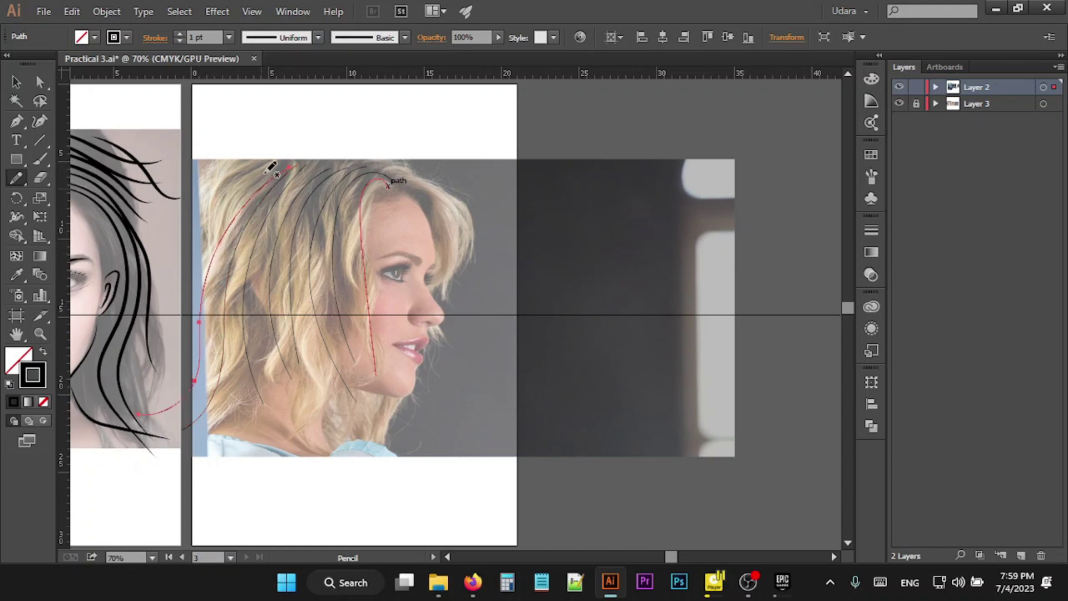
{"action": "left_click_drag", "start_coordinate": [269, 168], "coordinate": [201, 334]}
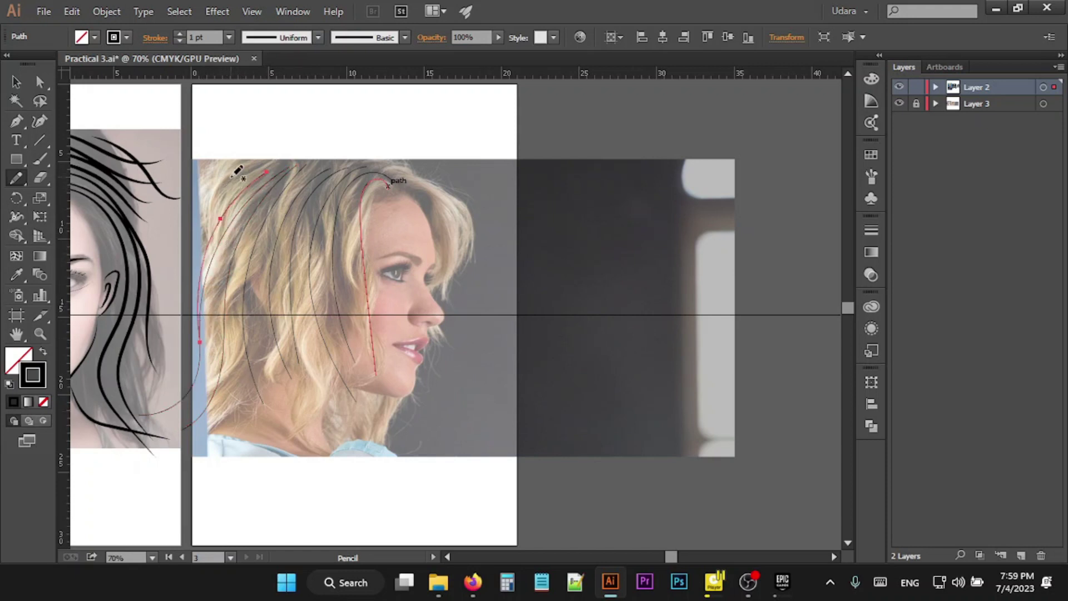
{"action": "left_click_drag", "start_coordinate": [230, 175], "coordinate": [196, 280]}
{"action": "left_click_drag", "start_coordinate": [212, 167], "coordinate": [193, 248]}
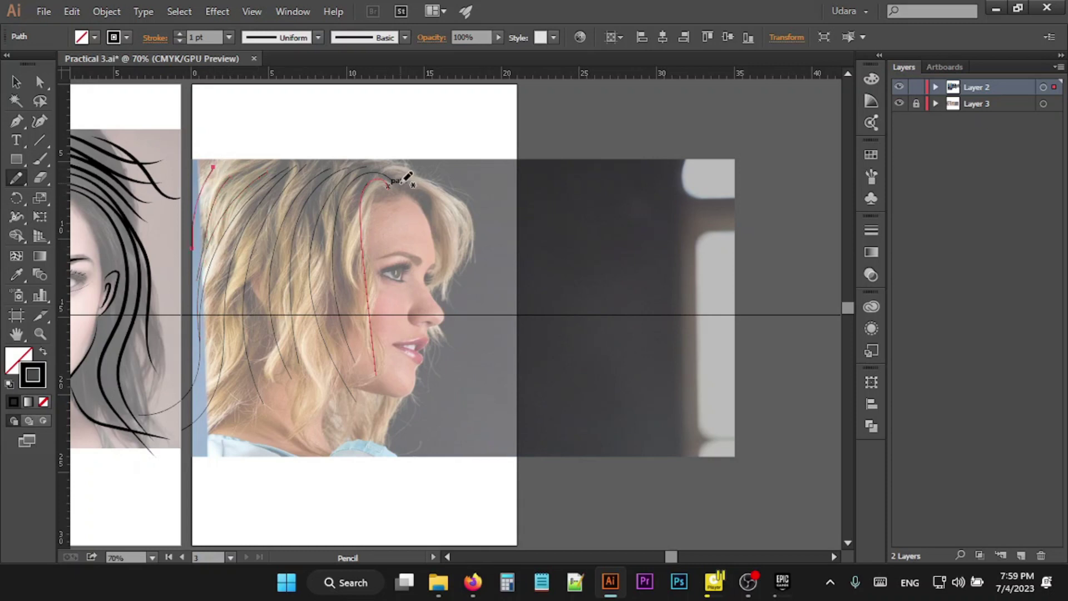
- Trace the crown and hairline toward the fringe with pencil strokes
{"action": "left_click_drag", "start_coordinate": [423, 172], "coordinate": [467, 306]}
{"action": "mouse_move", "coordinate": [414, 172]}
{"action": "left_mouse_down"}
{"action": "mouse_move", "coordinate": [445, 199]}
{"action": "mouse_move", "coordinate": [478, 307]}
{"action": "left_mouse_up"}
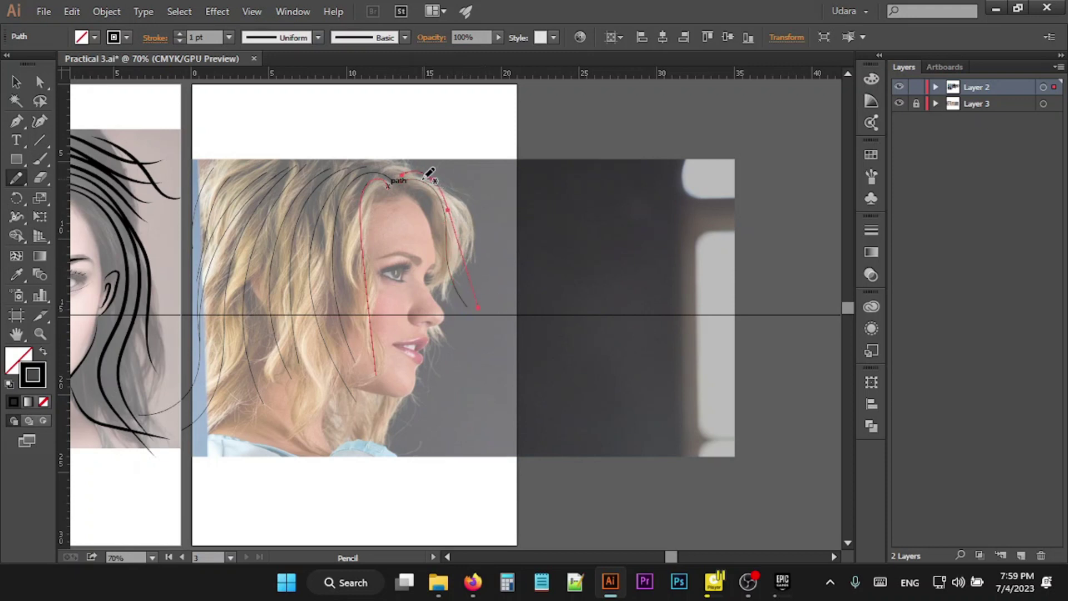
{"action": "key", "text": "ctrl+z"}
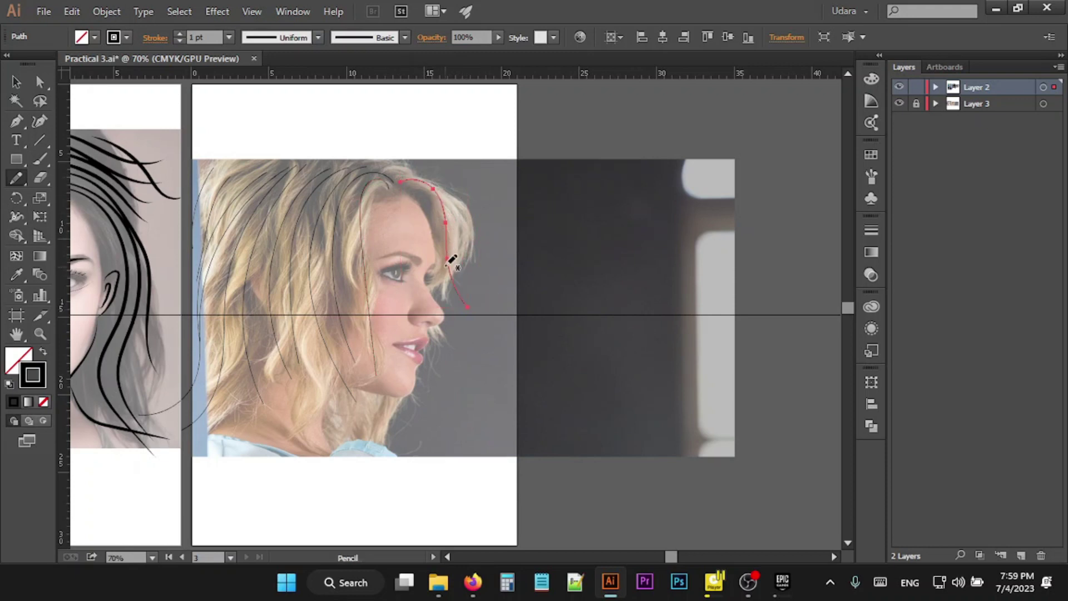
{"action": "left_click_drag", "start_coordinate": [399, 178], "coordinate": [482, 262]}
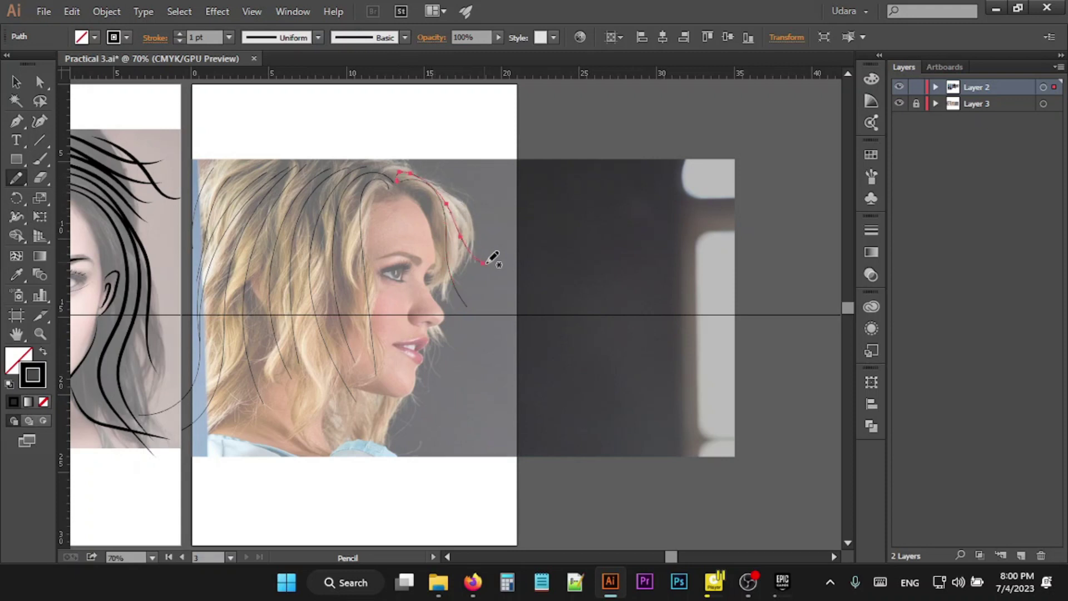
{"action": "left_click_drag", "start_coordinate": [397, 165], "coordinate": [483, 246]}
- Add a pencil strand along the top-left edge of the hair
{"action": "left_click", "coordinate": [16, 82]}
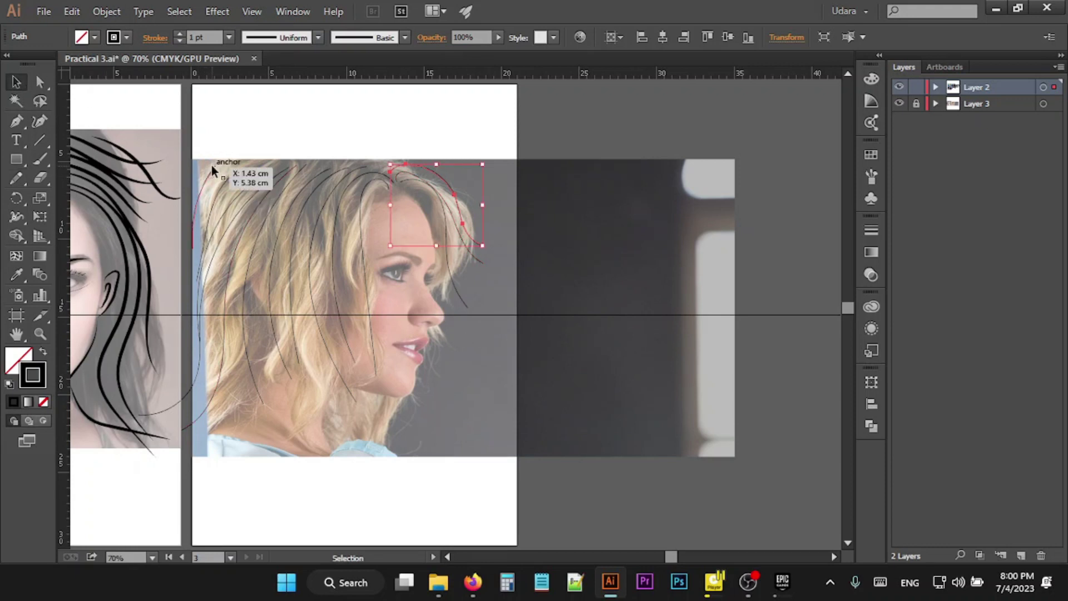
{"action": "left_click", "coordinate": [224, 182]}
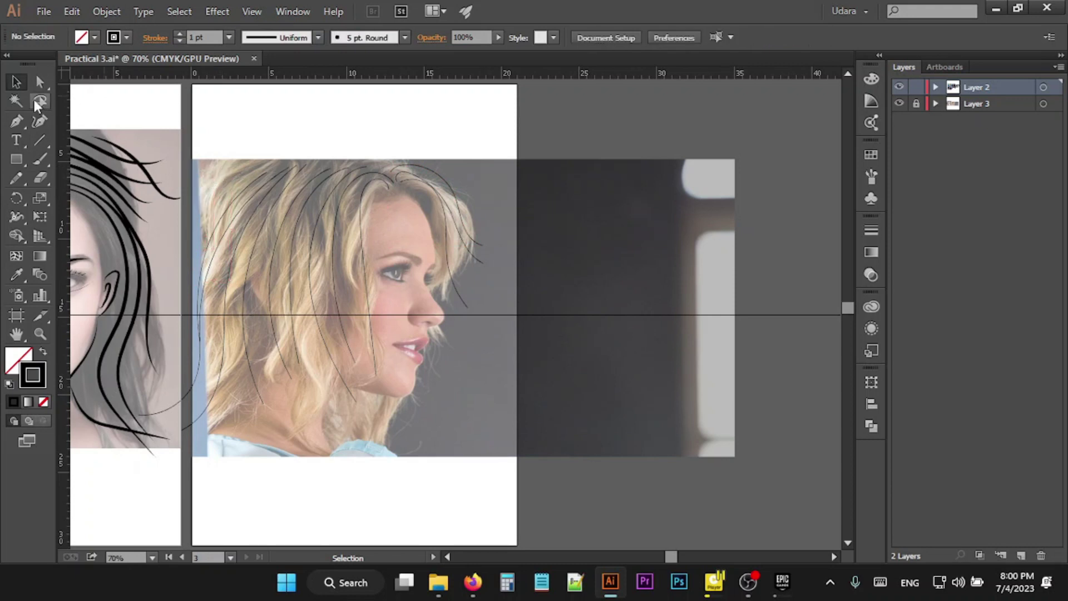
{"action": "left_click", "coordinate": [17, 122]}
{"action": "left_click", "coordinate": [17, 178]}
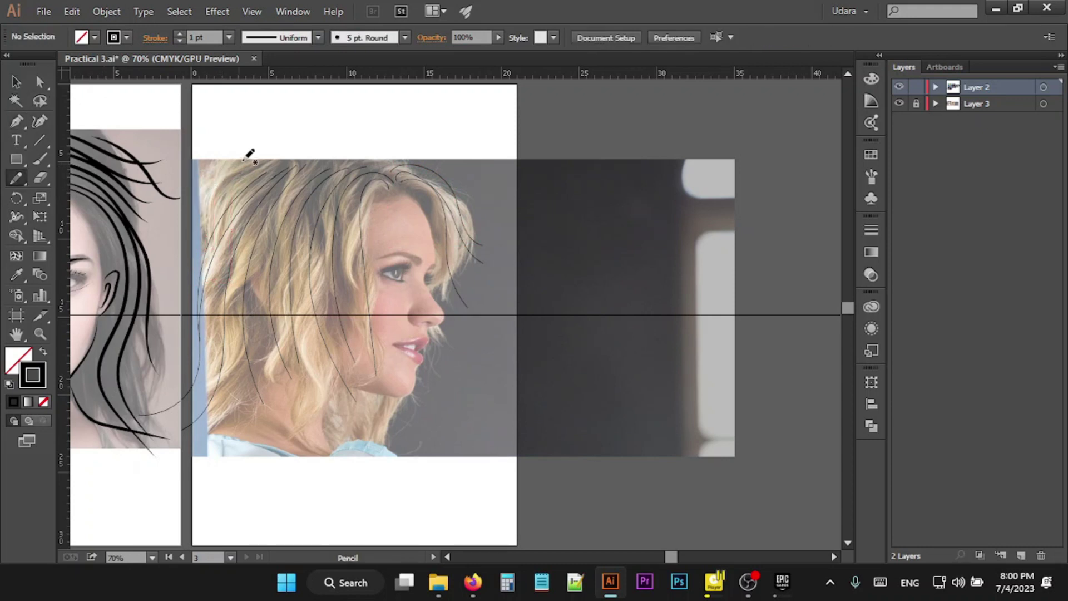
{"action": "left_click_drag", "start_coordinate": [273, 158], "coordinate": [189, 197]}
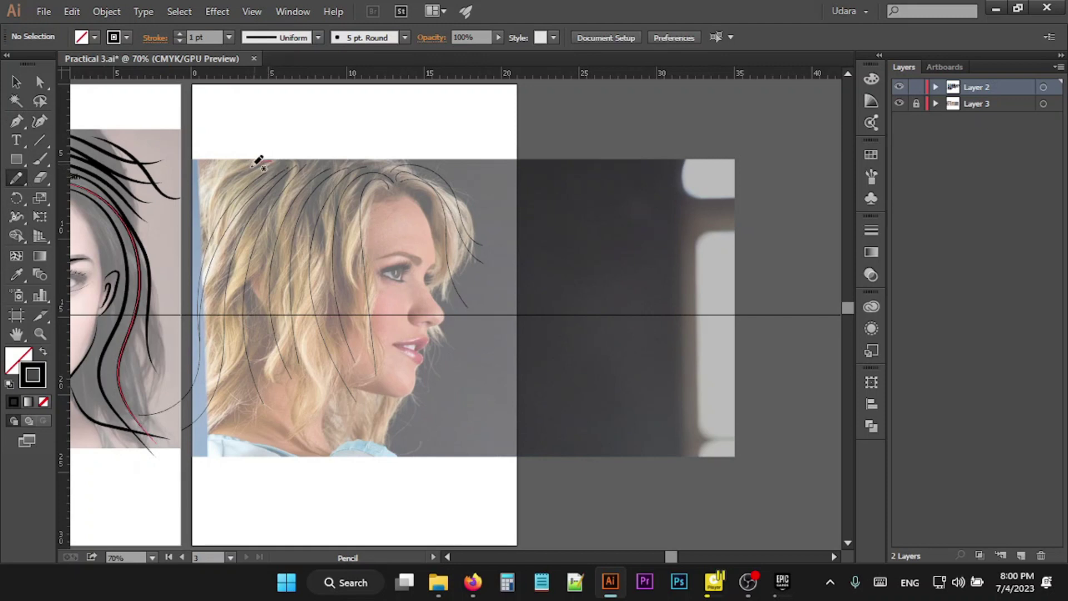
{"action": "left_click", "coordinate": [17, 82]}
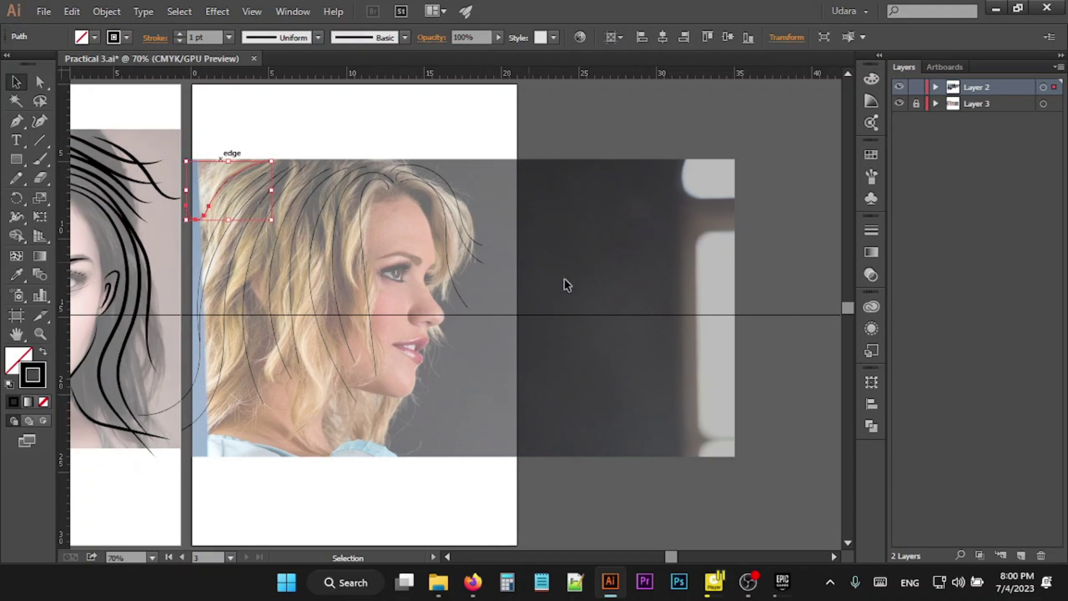
- Give the selected hair strands a 6 pt stroke with a tapered width profile
{"action": "left_click", "coordinate": [330, 434]}
{"action": "left_click_drag", "start_coordinate": [239, 442], "coordinate": [374, 208]}
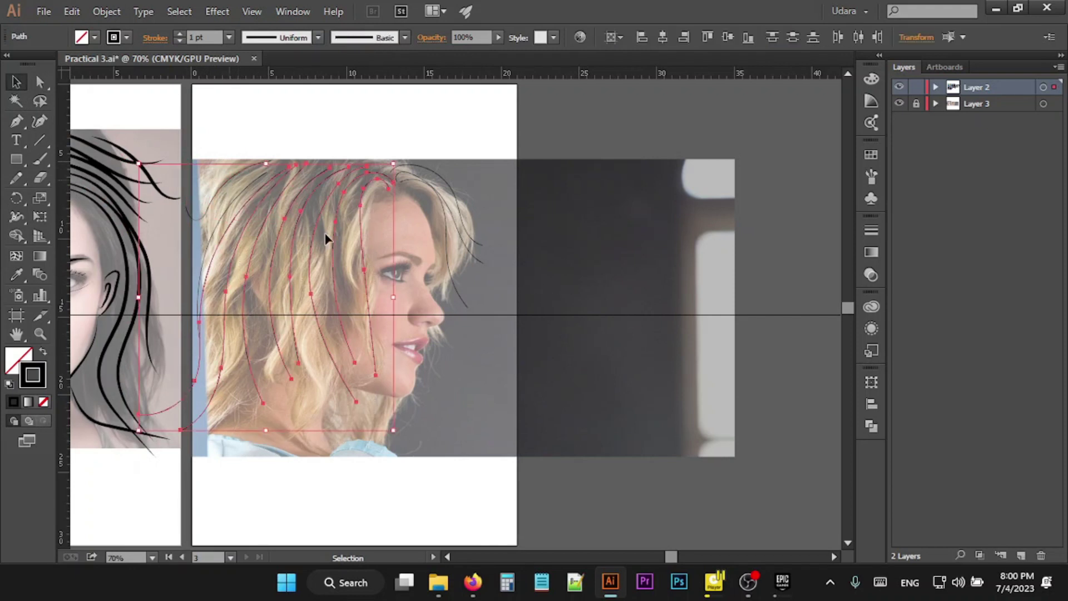
{"action": "left_click", "coordinate": [468, 325]}
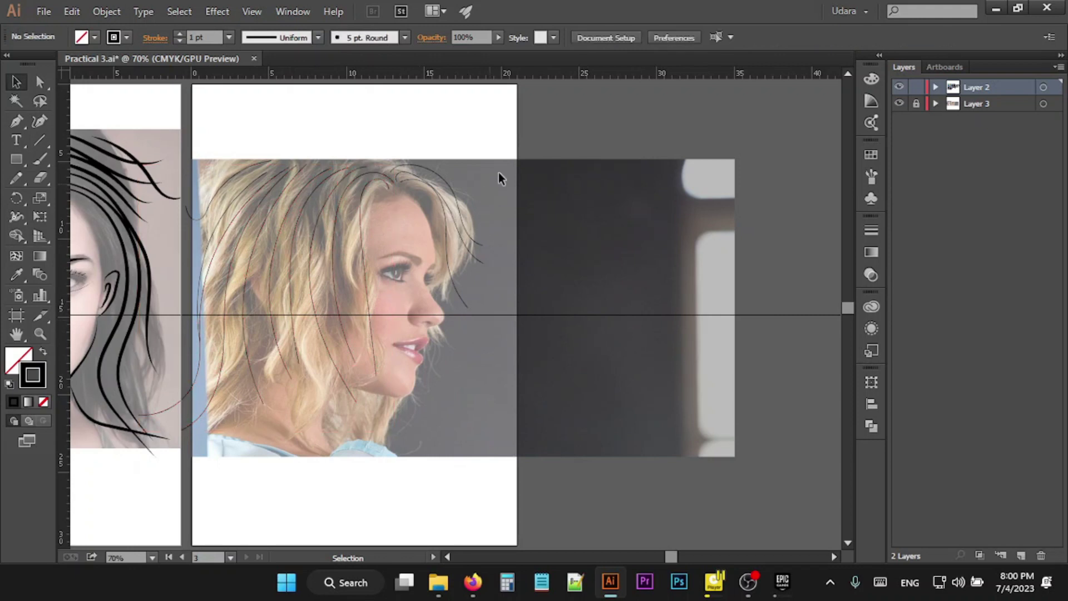
{"action": "left_click", "coordinate": [188, 197]}
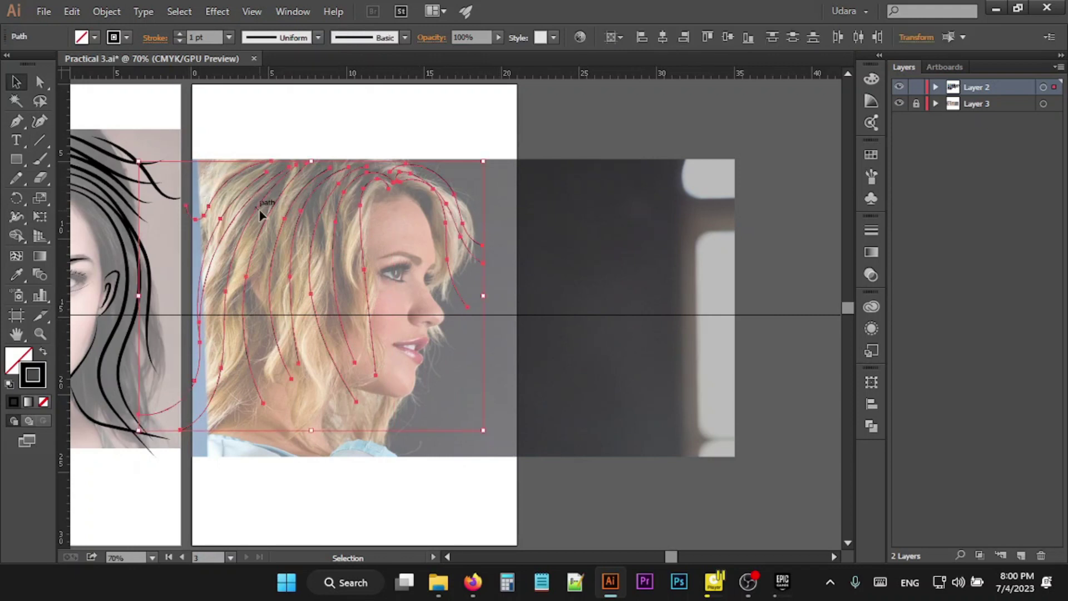
{"action": "left_click", "coordinate": [178, 34]}
{"action": "left_click", "coordinate": [177, 33]}
{"action": "left_click", "coordinate": [177, 34]}
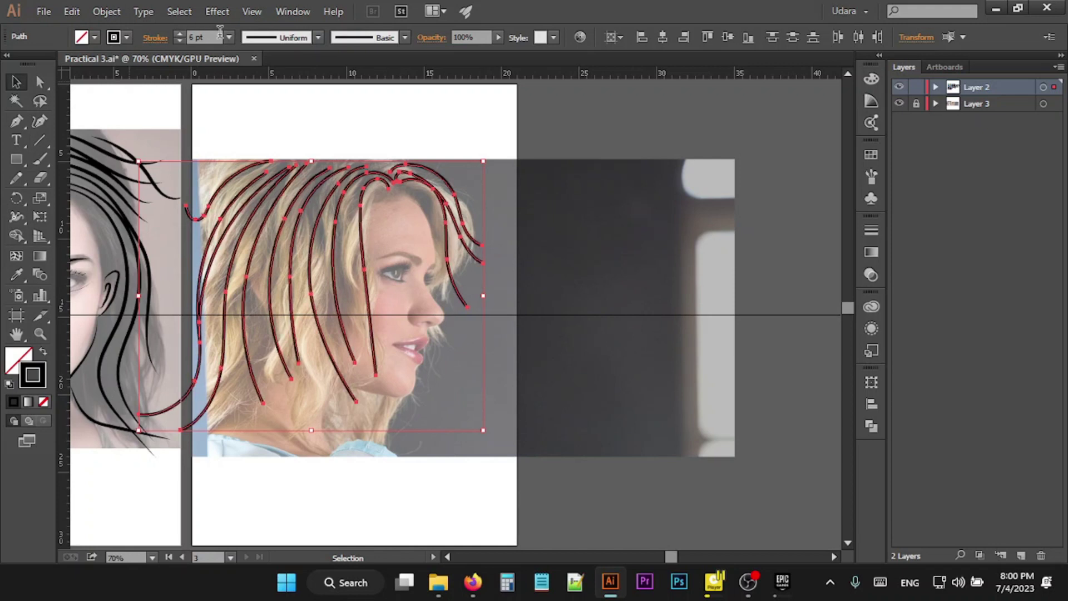
{"action": "left_click", "coordinate": [318, 37]}
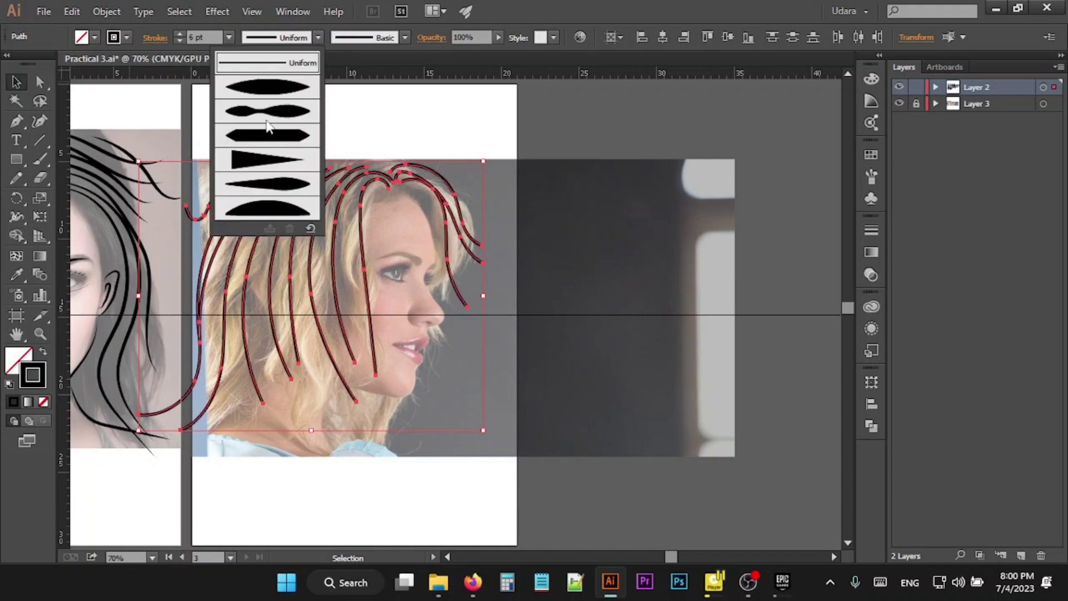
{"action": "left_click", "coordinate": [267, 207]}
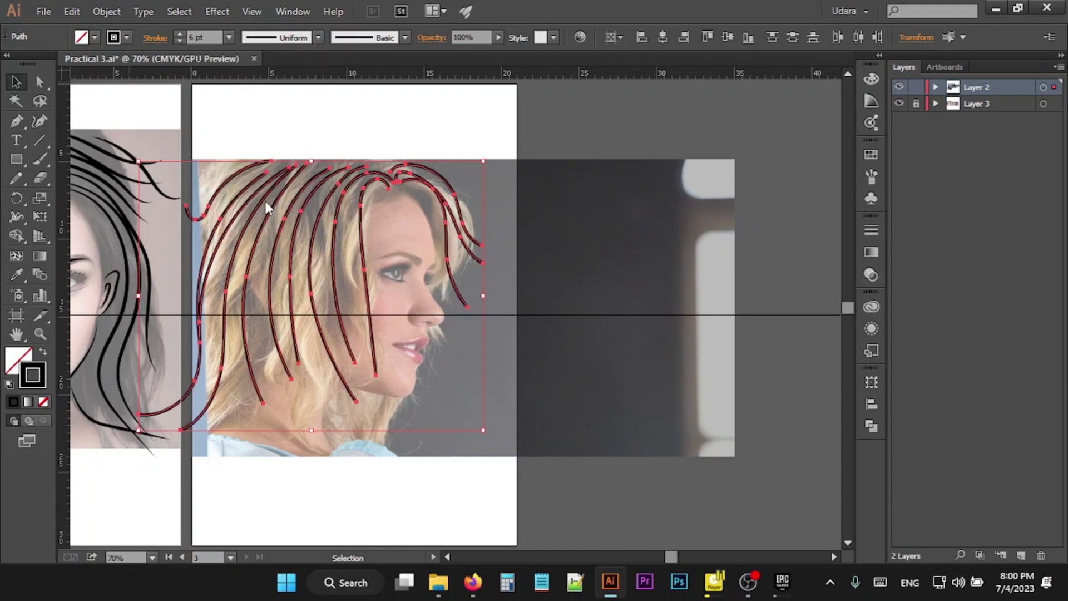
{"action": "left_click", "coordinate": [452, 337]}
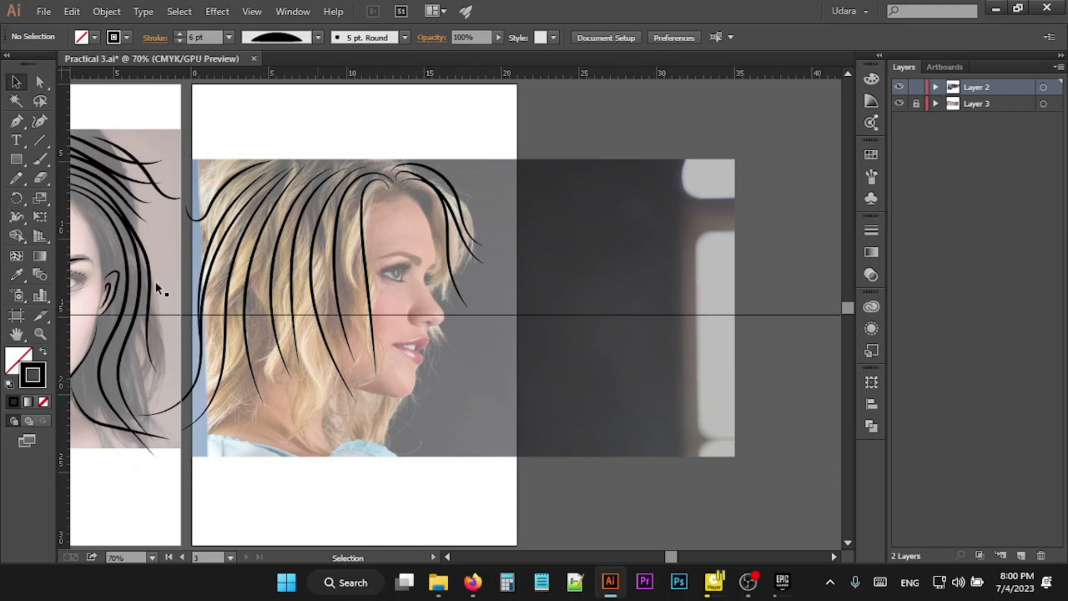
{"action": "left_click", "coordinate": [17, 179]}
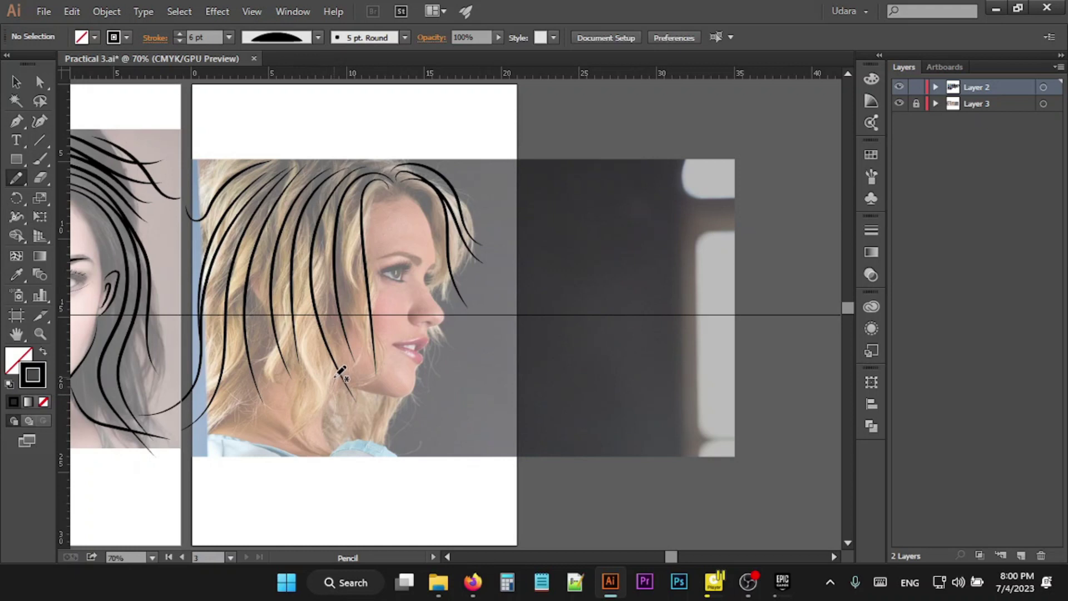
- Pencil a neck line and the face profile from forehead past nose and lips
{"action": "mouse_move", "coordinate": [334, 381]}
{"action": "left_mouse_down"}
{"action": "mouse_move", "coordinate": [324, 422]}
{"action": "mouse_move", "coordinate": [348, 462]}
{"action": "left_mouse_up"}
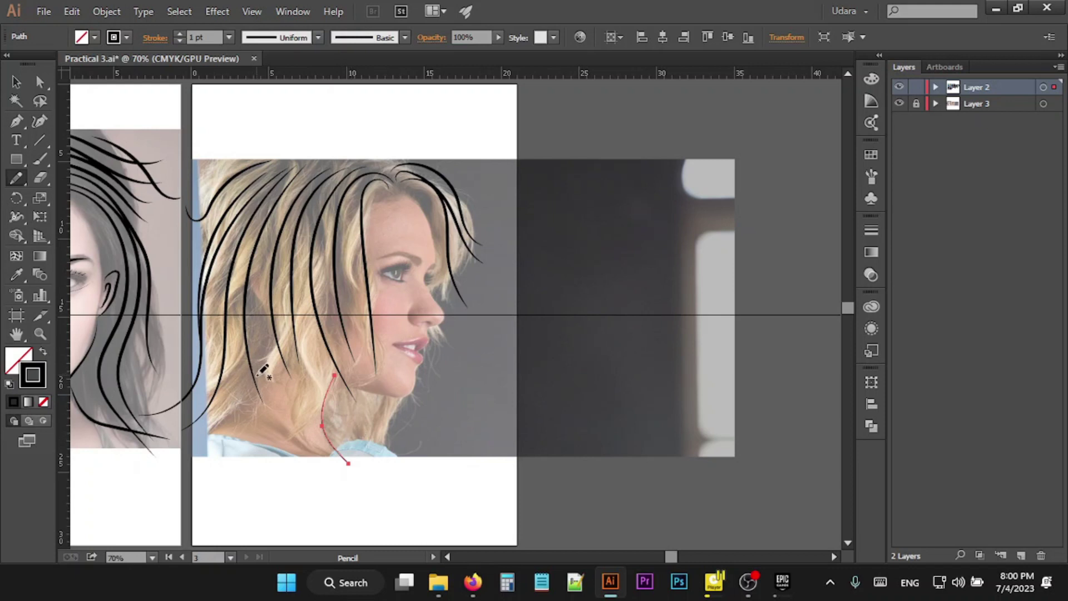
{"action": "left_click_drag", "start_coordinate": [244, 393], "coordinate": [199, 433]}
{"action": "mouse_move", "coordinate": [342, 384]}
{"action": "left_mouse_down"}
{"action": "mouse_move", "coordinate": [384, 390]}
{"action": "mouse_move", "coordinate": [422, 364]}
{"action": "mouse_move", "coordinate": [456, 300]}
{"action": "mouse_move", "coordinate": [429, 278]}
{"action": "mouse_move", "coordinate": [442, 248]}
{"action": "mouse_move", "coordinate": [437, 225]}
{"action": "mouse_move", "coordinate": [401, 194]}
{"action": "left_mouse_up"}
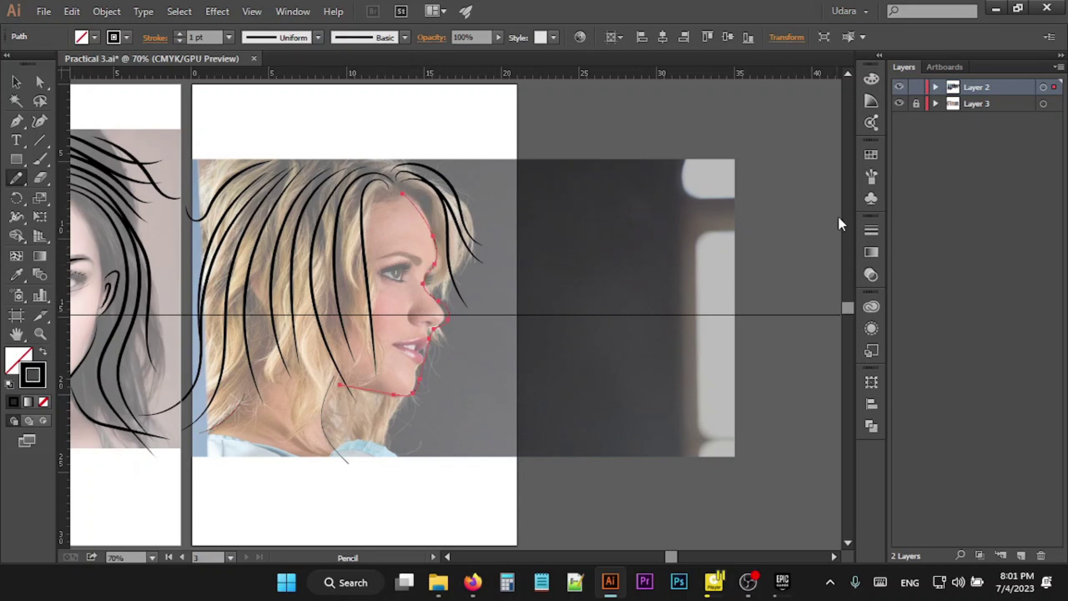
- Try the face profile at 4 pt with an elliptical taper, then delete it
{"action": "left_click", "coordinate": [185, 34]}
{"action": "left_click", "coordinate": [185, 34]}
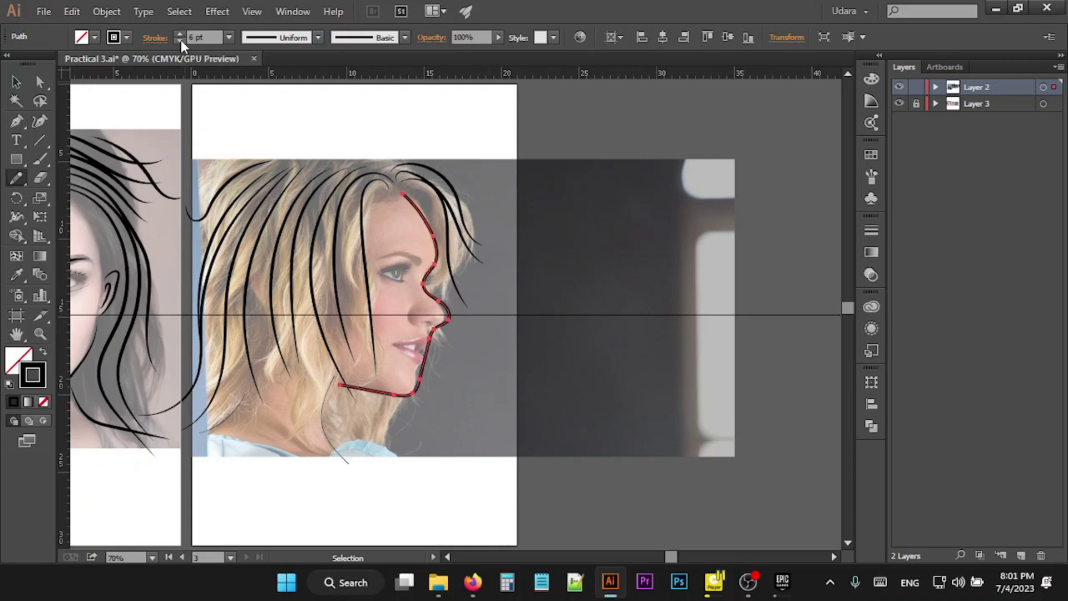
{"action": "left_click", "coordinate": [180, 40]}
{"action": "left_click", "coordinate": [180, 40]}
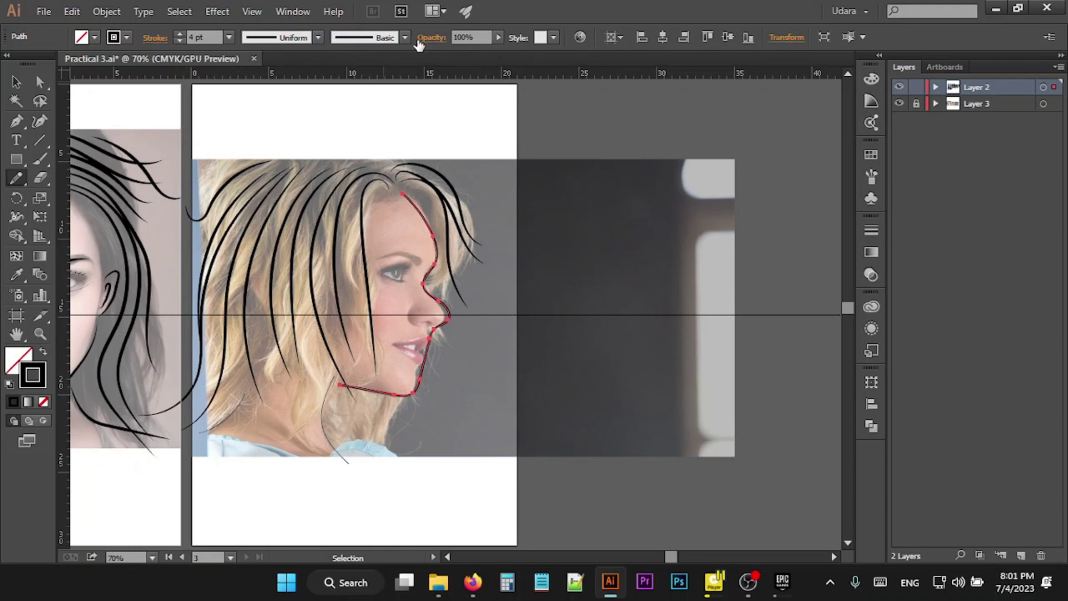
{"action": "left_click", "coordinate": [317, 38]}
{"action": "left_click", "coordinate": [275, 89]}
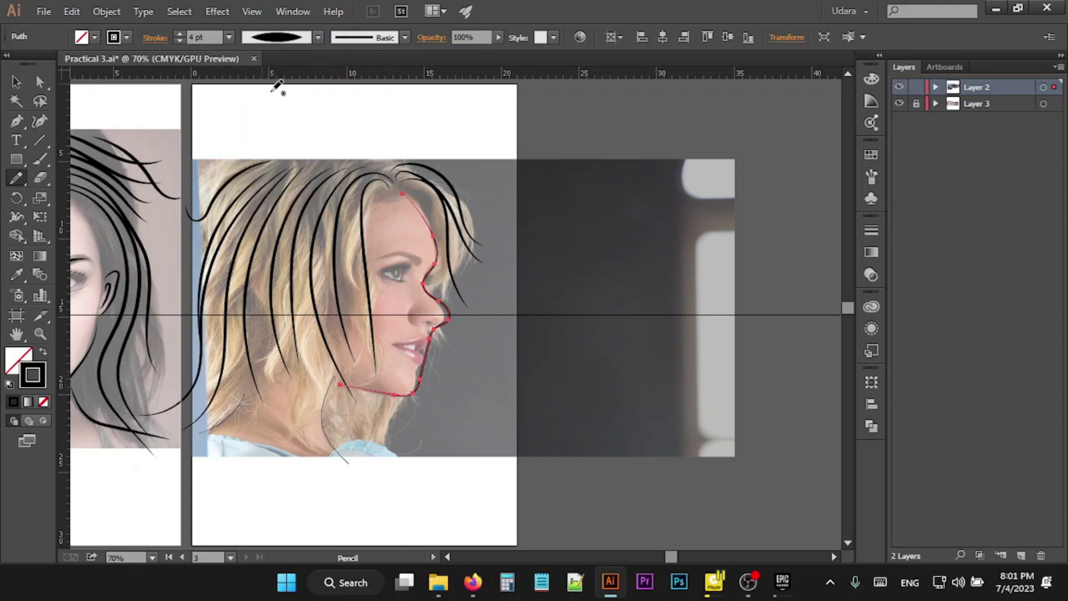
{"action": "left_click", "coordinate": [899, 104]}
{"action": "left_click", "coordinate": [899, 104]}
{"action": "left_click", "coordinate": [16, 82]}
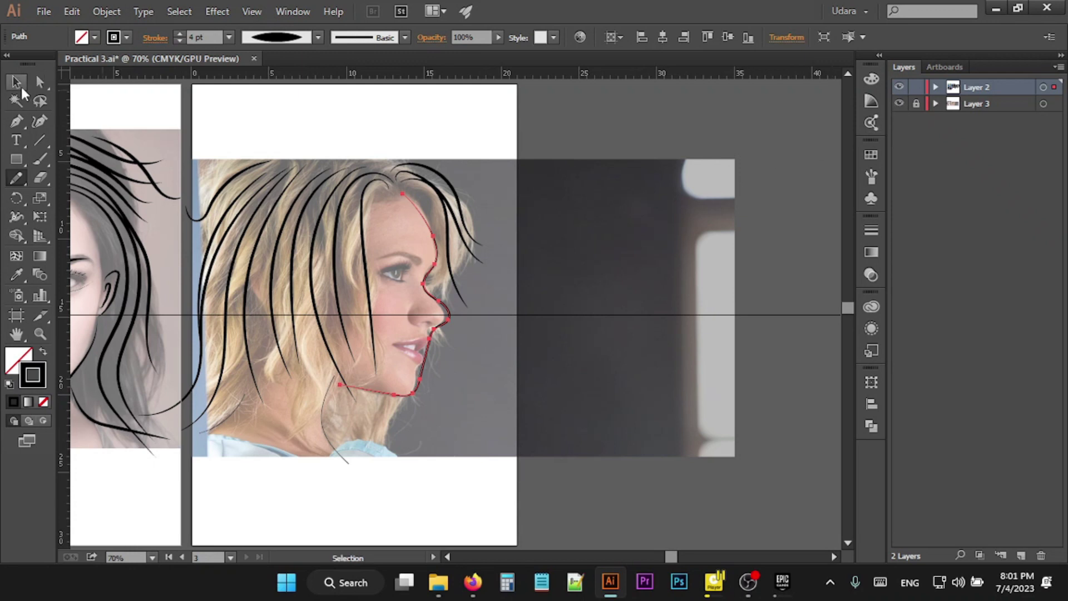
{"action": "left_click", "coordinate": [516, 405]}
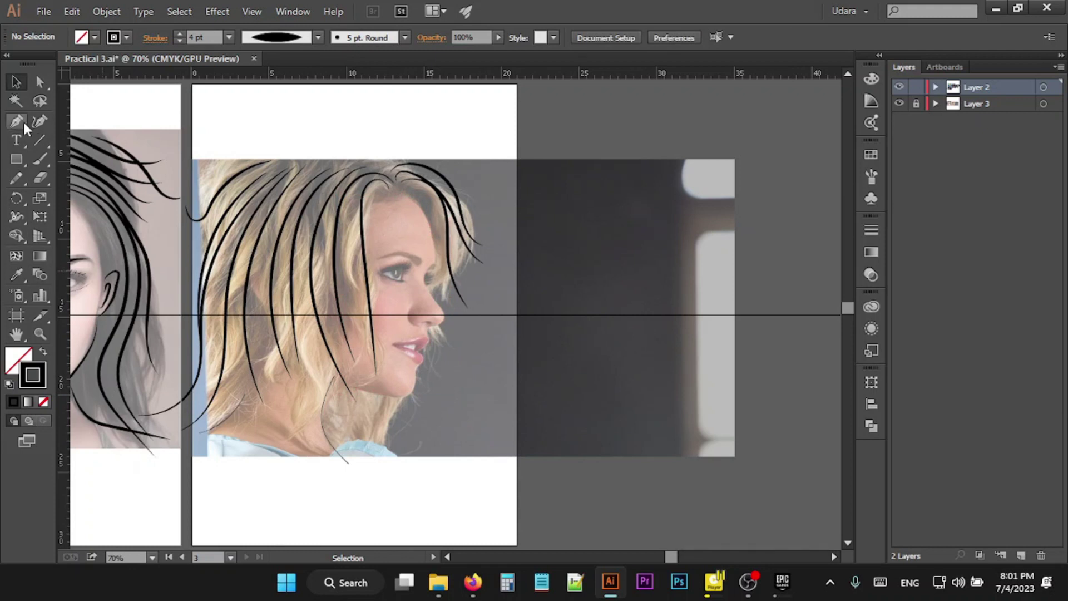
{"action": "left_click", "coordinate": [17, 178]}
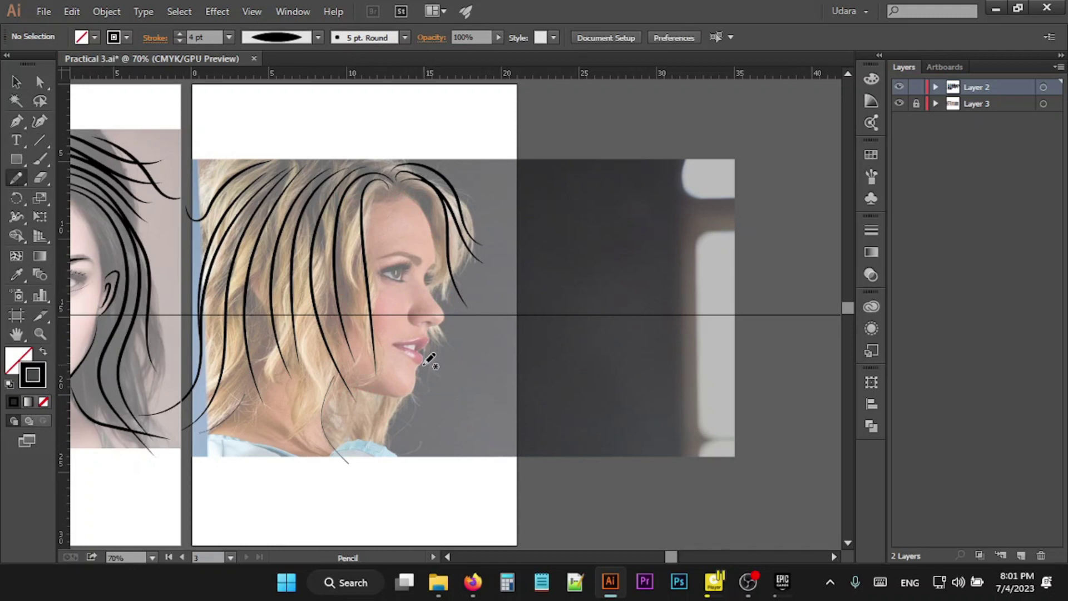
- Trace the jawline from below the lower lip around the chin, then the upper lip edge
{"action": "mouse_move", "coordinate": [421, 362]}
{"action": "left_mouse_down"}
{"action": "mouse_move", "coordinate": [366, 390]}
{"action": "mouse_move", "coordinate": [328, 374]}
{"action": "left_mouse_up"}
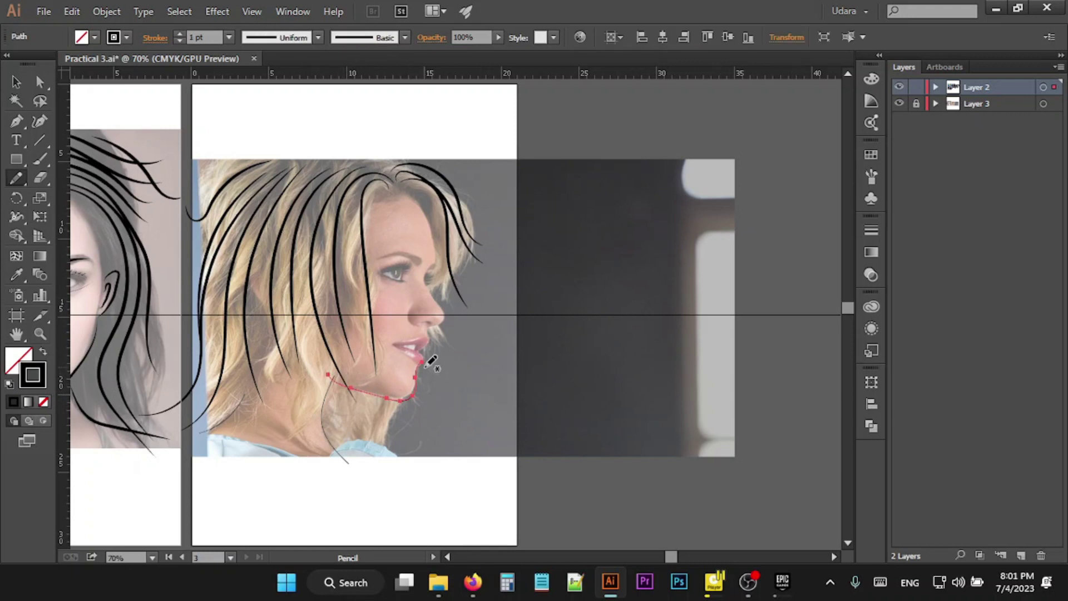
{"action": "scroll", "coordinate": [431, 362], "scroll_direction": "up", "scroll_amount": 1}
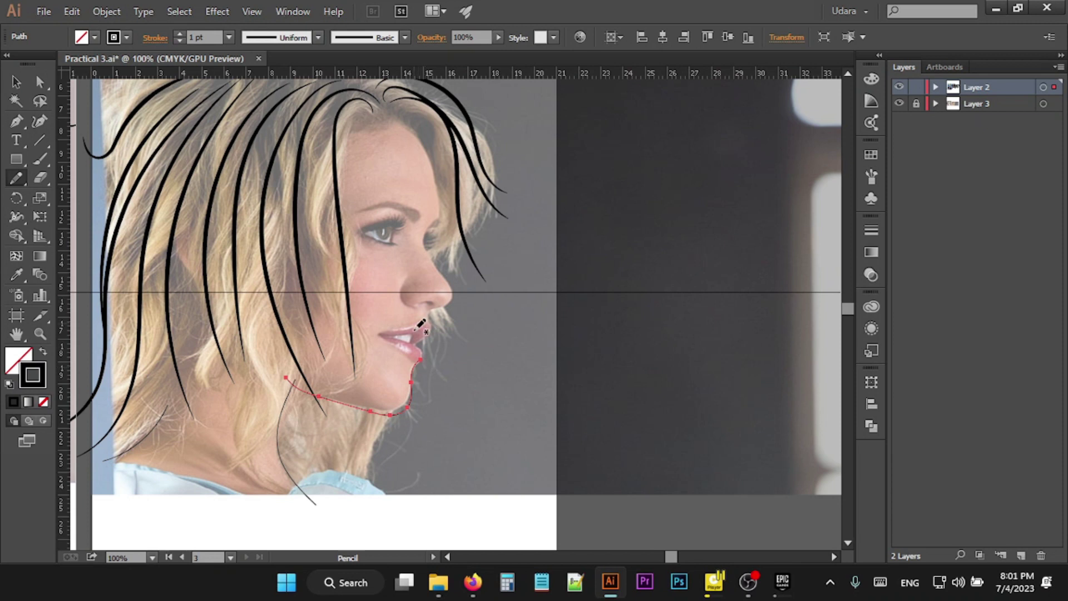
{"action": "mouse_move", "coordinate": [429, 328]}
{"action": "left_mouse_down"}
{"action": "mouse_move", "coordinate": [389, 340]}
{"action": "mouse_move", "coordinate": [432, 360]}
{"action": "left_mouse_up"}
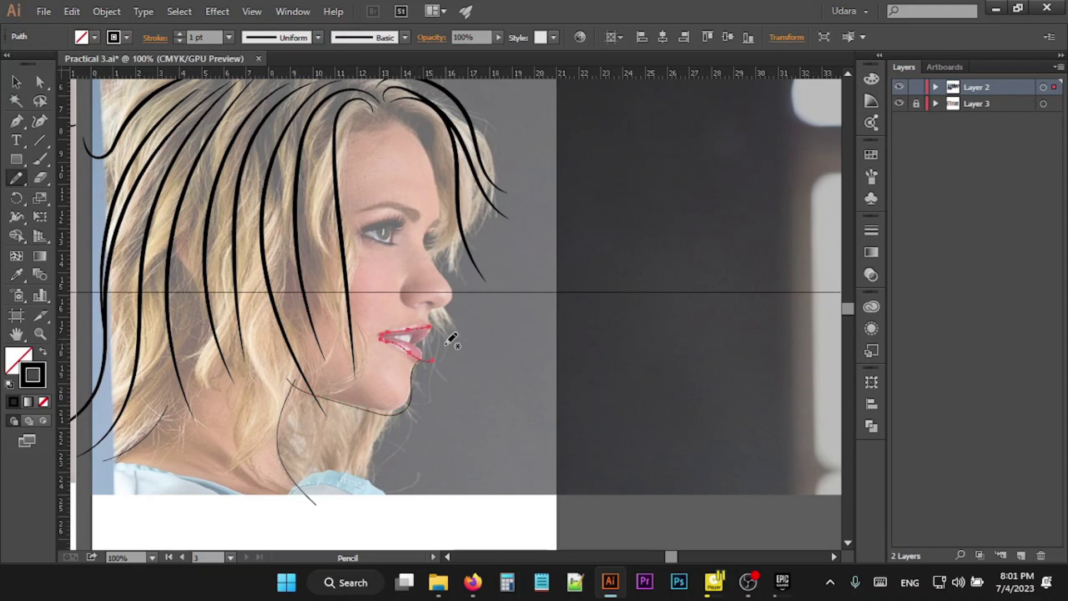
{"action": "key", "text": "ctrl"}
- Trace the outline of the lips with the Pencil
{"action": "scroll", "coordinate": [421, 358], "scroll_direction": "up", "scroll_amount": 3}
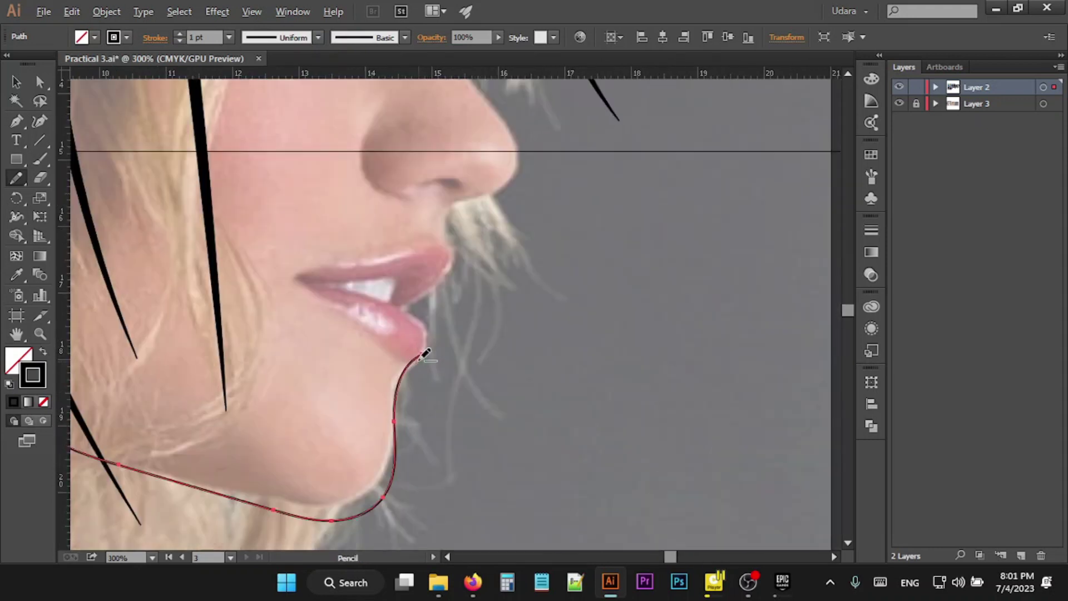
{"action": "scroll", "coordinate": [425, 352], "scroll_direction": "down", "scroll_amount": 1}
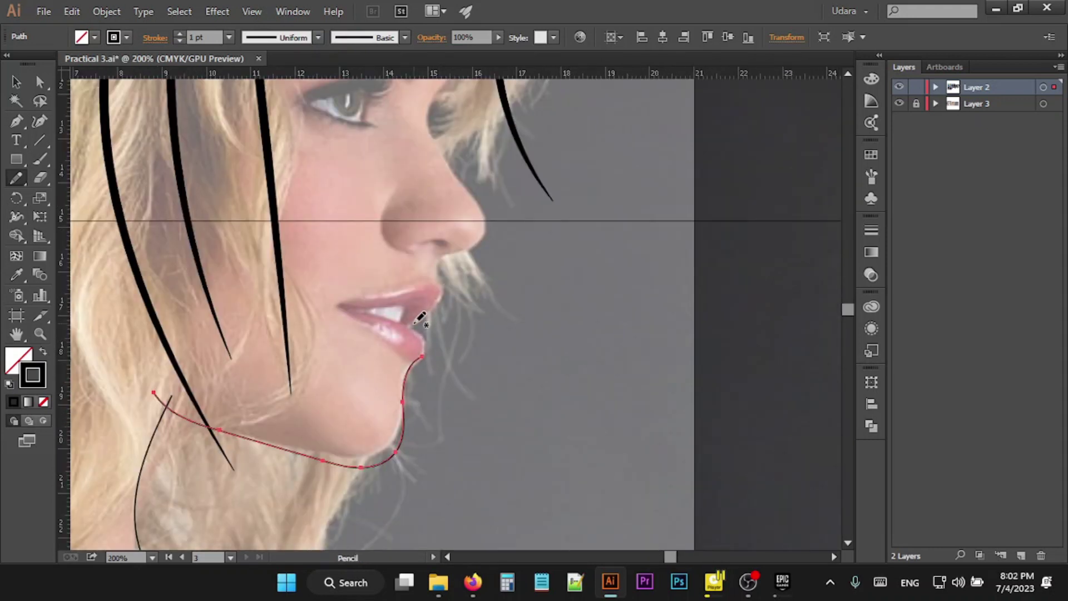
{"action": "mouse_move", "coordinate": [422, 318]}
{"action": "left_mouse_down"}
{"action": "mouse_move", "coordinate": [413, 295]}
{"action": "mouse_move", "coordinate": [323, 299]}
{"action": "mouse_move", "coordinate": [437, 344]}
{"action": "left_mouse_up"}
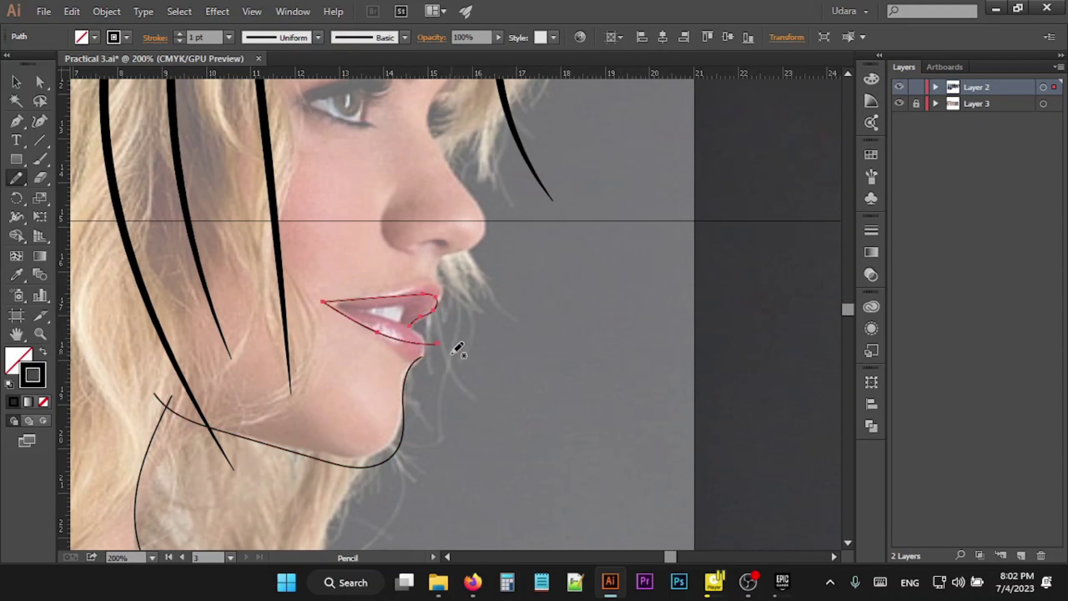
- Draw one profile line from the forehead past the eye and around under the nose tip
{"action": "scroll", "coordinate": [457, 348], "scroll_direction": "up", "scroll_amount": 2}
{"action": "scroll", "coordinate": [457, 347], "scroll_direction": "up", "scroll_amount": 3}
{"action": "scroll", "coordinate": [457, 345], "scroll_direction": "up", "scroll_amount": 2}
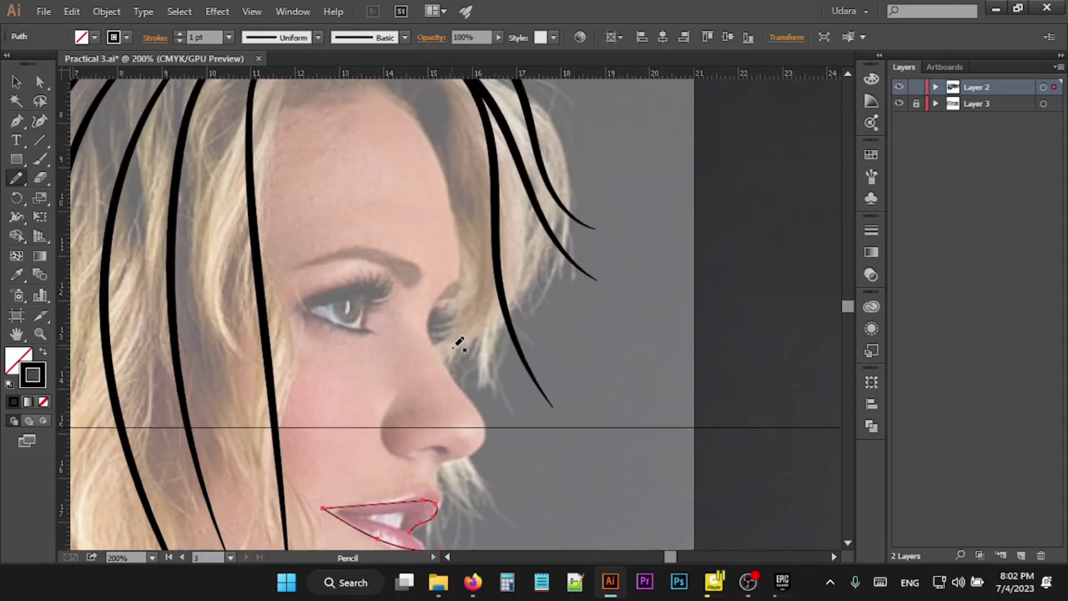
{"action": "scroll", "coordinate": [458, 343], "scroll_direction": "up", "scroll_amount": 3}
{"action": "left_click_drag", "start_coordinate": [376, 200], "coordinate": [417, 237]}
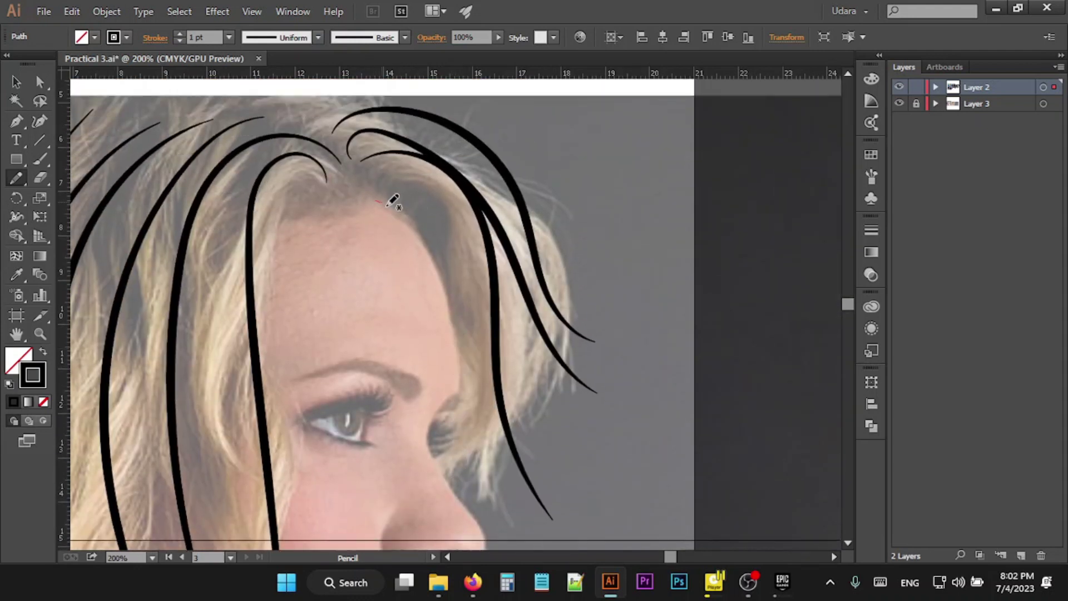
{"action": "left_click_drag", "start_coordinate": [417, 238], "coordinate": [460, 394]}
{"action": "scroll", "coordinate": [476, 373], "scroll_direction": "down", "scroll_amount": 3}
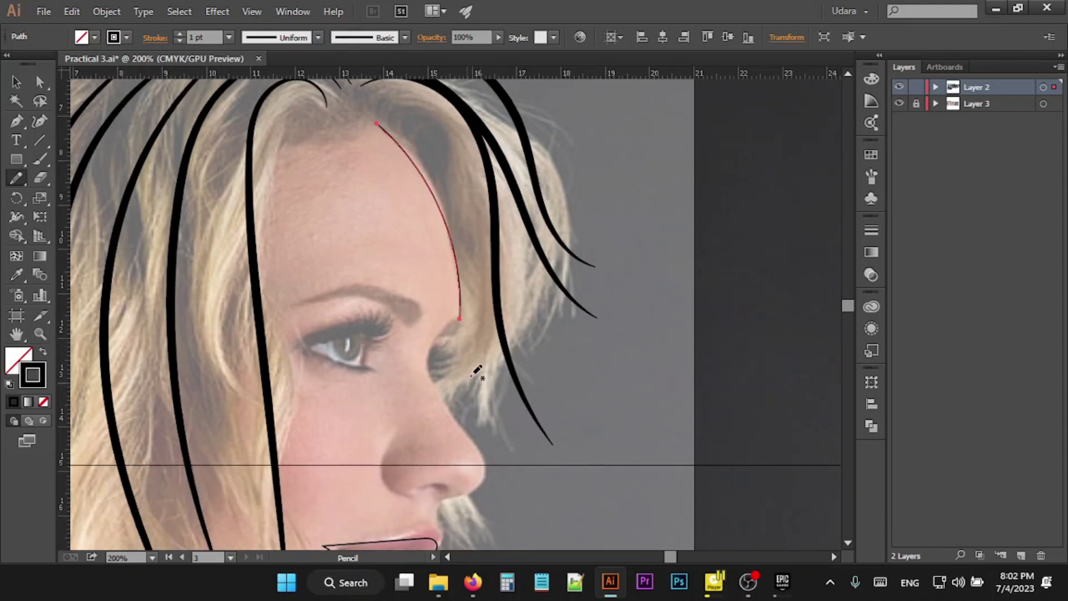
{"action": "left_click_drag", "start_coordinate": [452, 321], "coordinate": [446, 501]}
{"action": "left_click_drag", "start_coordinate": [445, 501], "coordinate": [383, 468]}
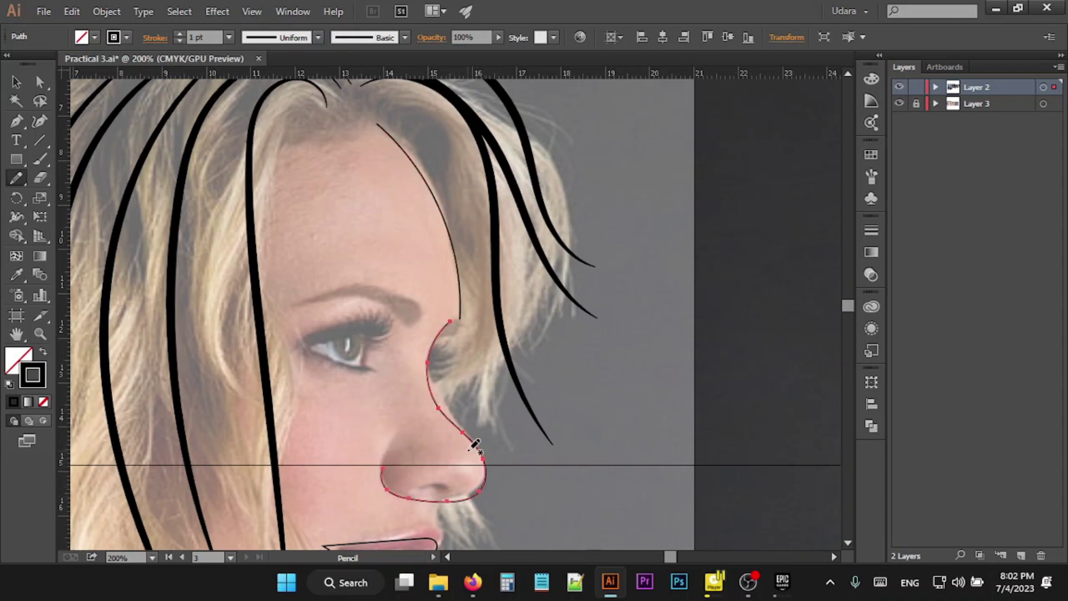
- Undo the nose line, lower Pencil Fidelity toward Accurate, and redraw the nose from eye to tip
{"action": "key", "text": "ctrl+z"}
{"action": "double_click", "coordinate": [16, 179]}
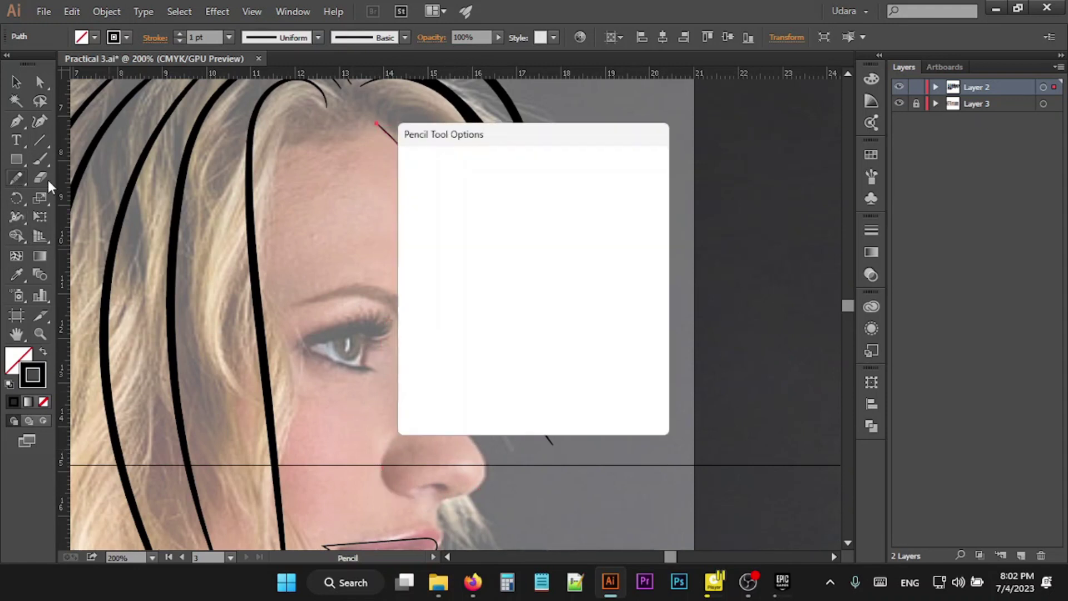
{"action": "left_click", "coordinate": [585, 188]}
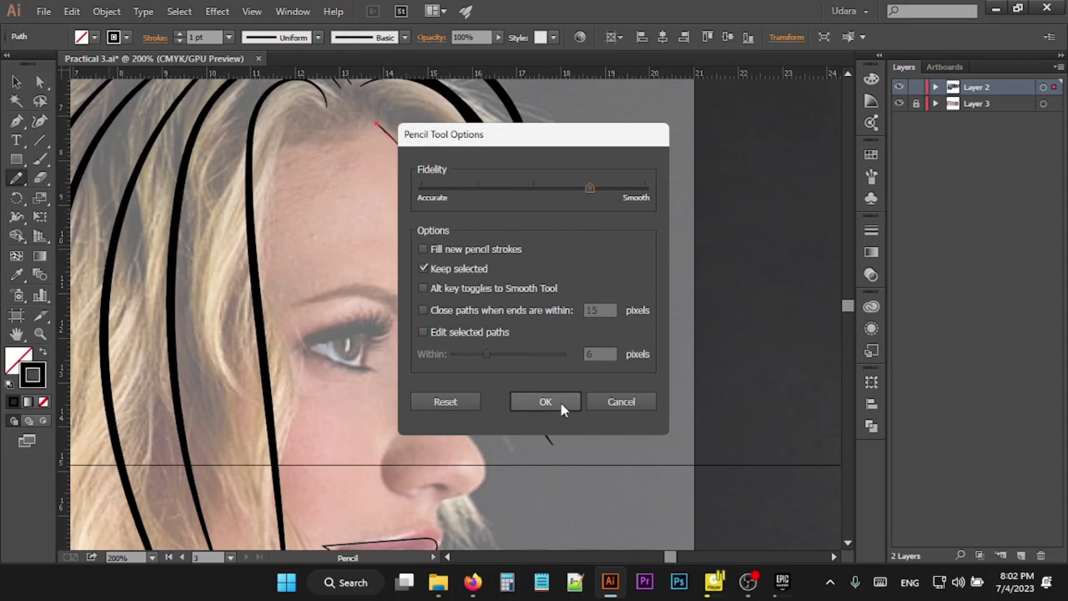
{"action": "left_click", "coordinate": [545, 401]}
{"action": "mouse_move", "coordinate": [428, 371]}
{"action": "left_mouse_down"}
{"action": "mouse_move", "coordinate": [490, 460]}
{"action": "mouse_move", "coordinate": [482, 484]}
{"action": "mouse_move", "coordinate": [383, 455]}
{"action": "mouse_move", "coordinate": [390, 440]}
{"action": "left_mouse_up"}
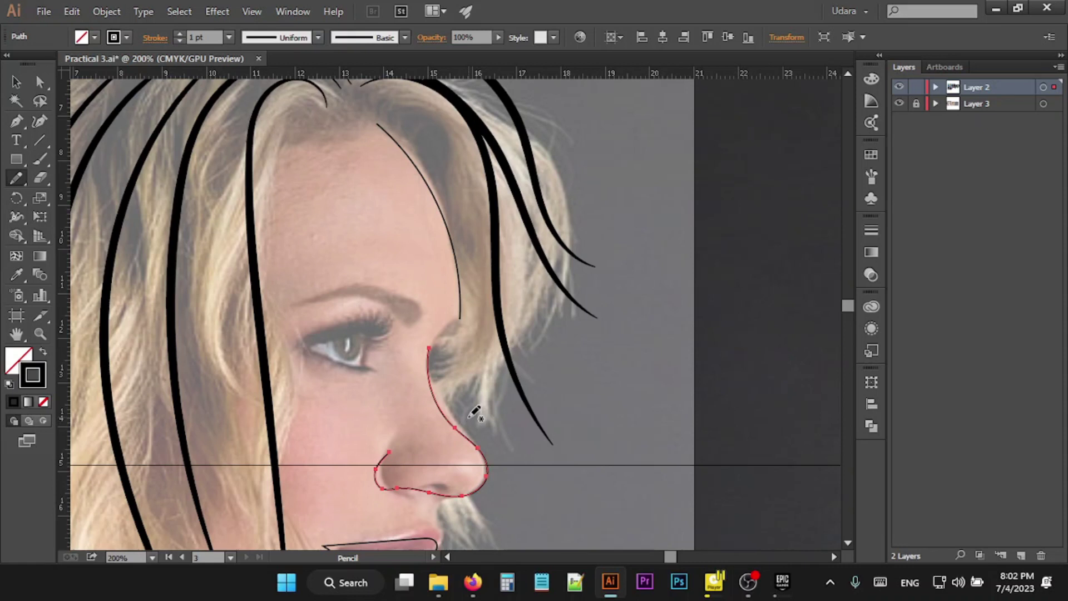
{"action": "scroll", "coordinate": [475, 412], "scroll_direction": "down", "scroll_amount": 2, "text": "alt"}
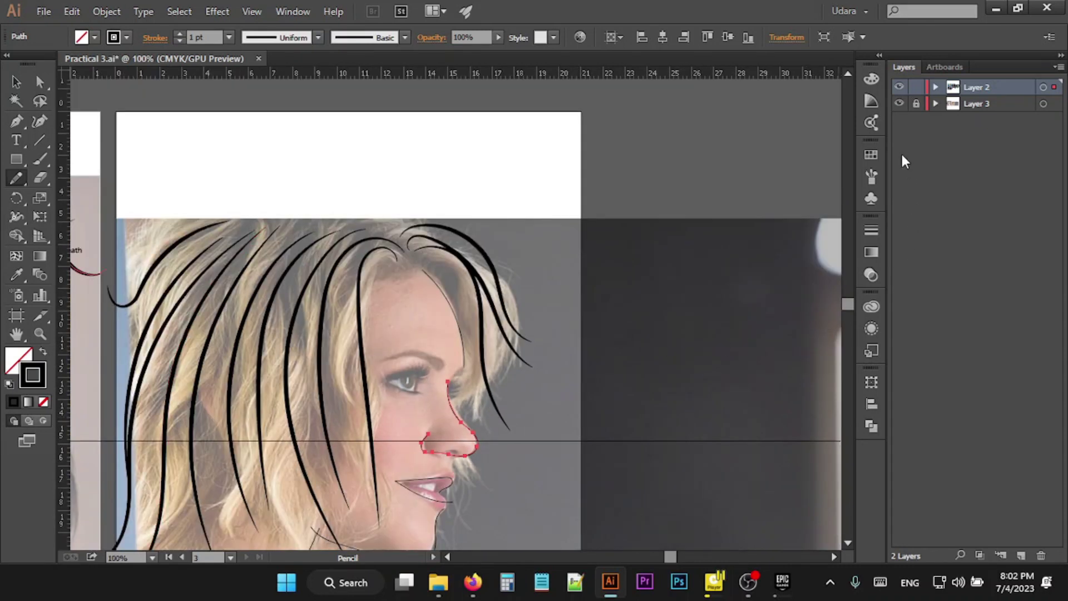
- Lock the photo layer and trace the eyebrow arc along the brow
{"action": "left_click", "coordinate": [916, 104]}
{"action": "left_click", "coordinate": [899, 104]}
{"action": "left_click", "coordinate": [900, 104]}
{"action": "scroll", "coordinate": [370, 358], "scroll_direction": "up", "scroll_amount": 3}
{"action": "mouse_move", "coordinate": [594, 364]}
{"action": "left_mouse_down"}
{"action": "mouse_move", "coordinate": [500, 338]}
{"action": "mouse_move", "coordinate": [437, 344]}
{"action": "left_mouse_up"}
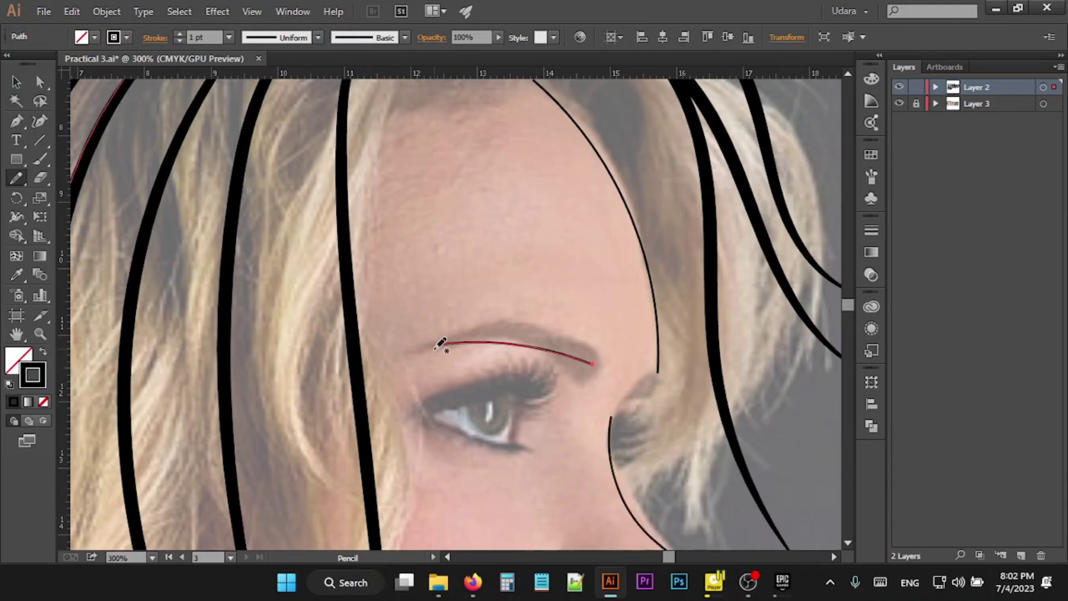
{"action": "left_click", "coordinate": [490, 345], "text": "ctrl"}
{"action": "mouse_move", "coordinate": [583, 372]}
{"action": "left_mouse_down"}
{"action": "mouse_move", "coordinate": [439, 338]}
{"action": "mouse_move", "coordinate": [402, 352]}
{"action": "left_mouse_up"}
- Trace the upper eyelid line, discarding a stray outer-corner stroke
{"action": "scroll", "coordinate": [579, 370], "scroll_direction": "down", "scroll_amount": 2}
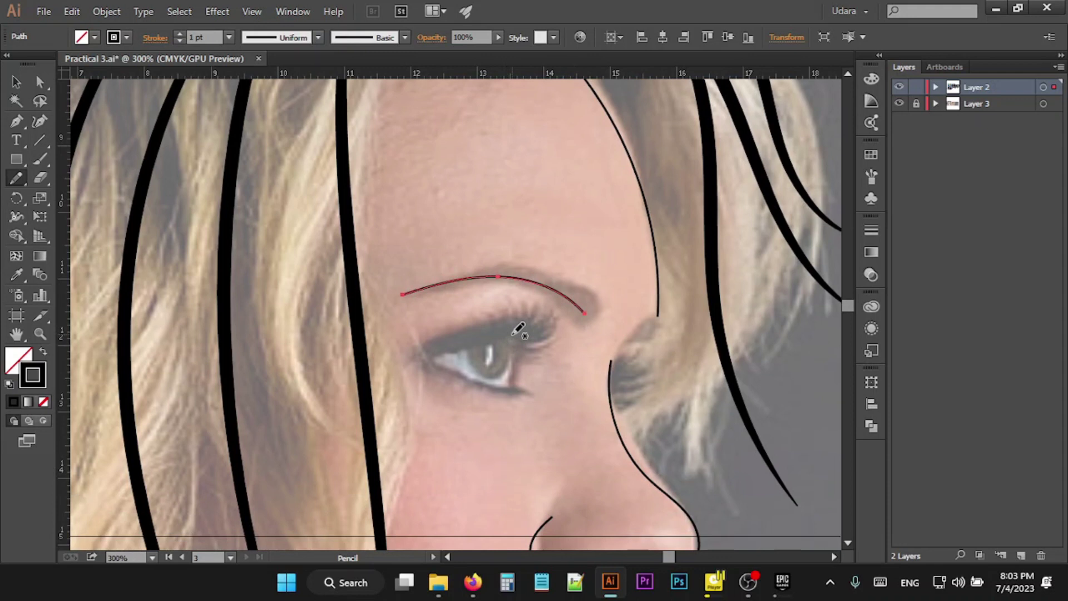
{"action": "mouse_move", "coordinate": [523, 333]}
{"action": "left_mouse_down"}
{"action": "mouse_move", "coordinate": [444, 345]}
{"action": "mouse_move", "coordinate": [500, 387]}
{"action": "left_mouse_up"}
{"action": "key", "text": "ctrl+z"}
{"action": "mouse_move", "coordinate": [524, 330]}
{"action": "left_mouse_down"}
{"action": "mouse_move", "coordinate": [382, 357]}
{"action": "mouse_move", "coordinate": [524, 385]}
{"action": "left_mouse_up"}
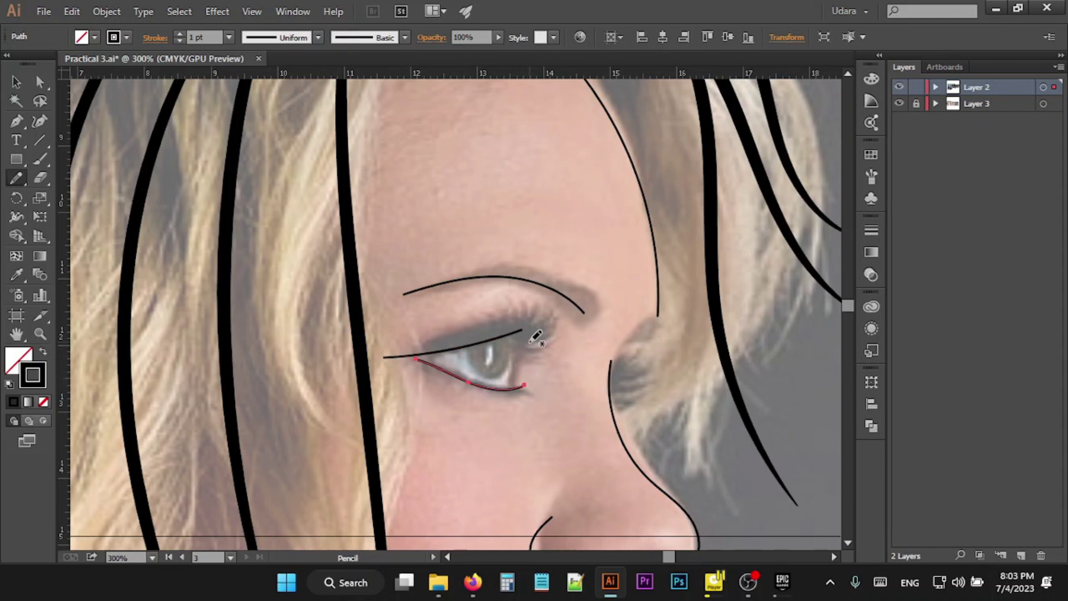
{"action": "left_click_drag", "start_coordinate": [531, 343], "coordinate": [525, 381]}
{"action": "key", "text": "ctrl+z"}
- Set Pencil Fidelity to maximum Smooth and try strokes at the eye's outer corner
{"action": "double_click", "coordinate": [17, 178]}
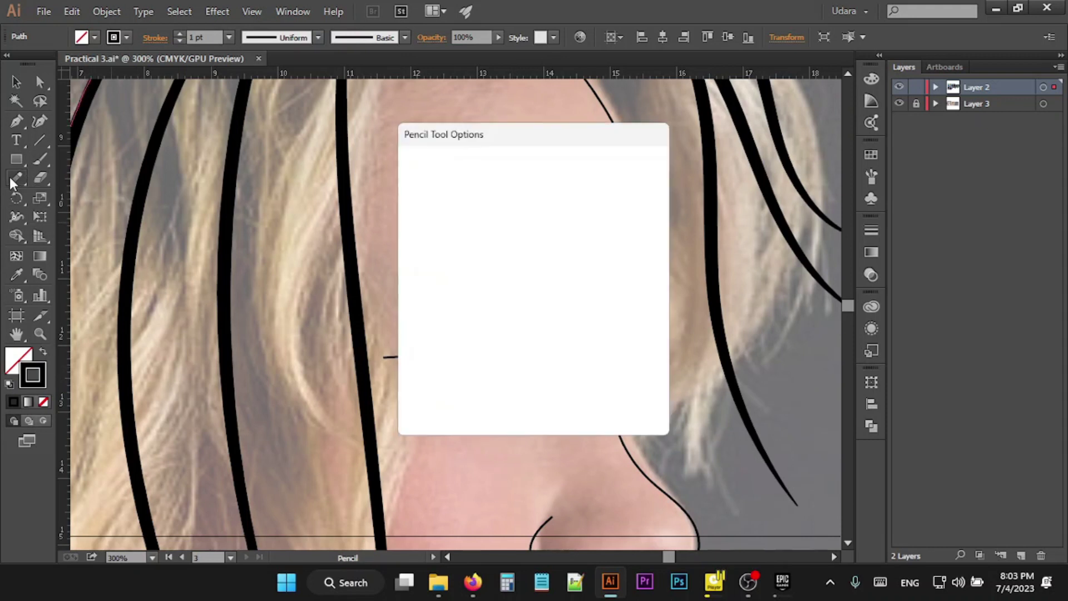
{"action": "mouse_move", "coordinate": [614, 187]}
{"action": "left_mouse_down"}
{"action": "mouse_move", "coordinate": [591, 189]}
{"action": "mouse_move", "coordinate": [645, 189]}
{"action": "left_mouse_up"}
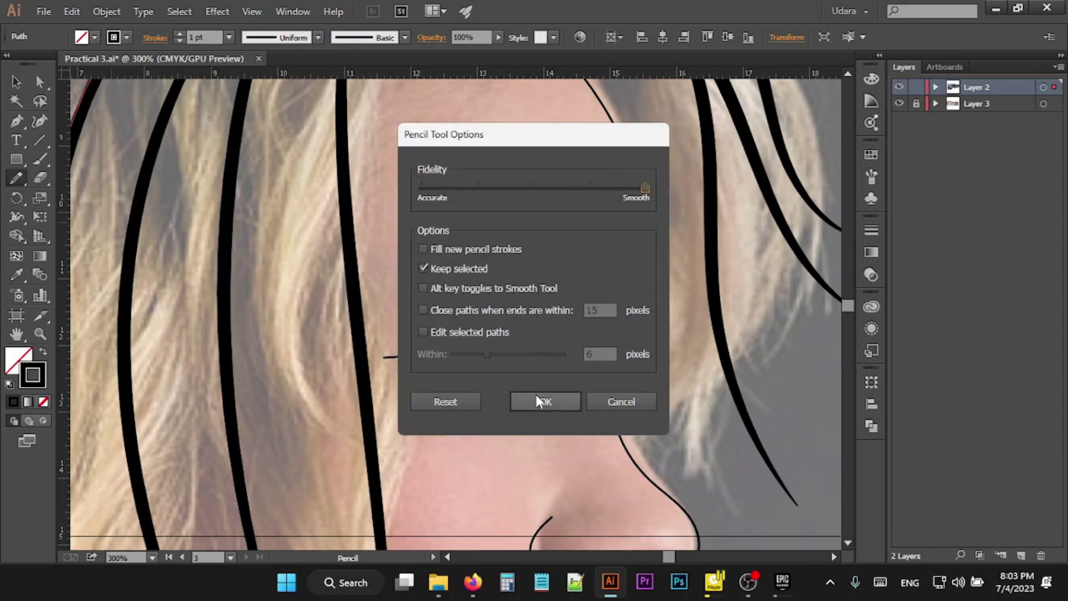
{"action": "left_click", "coordinate": [538, 400]}
{"action": "left_click_drag", "start_coordinate": [527, 341], "coordinate": [524, 380]}
{"action": "key", "text": "ctrl+z"}
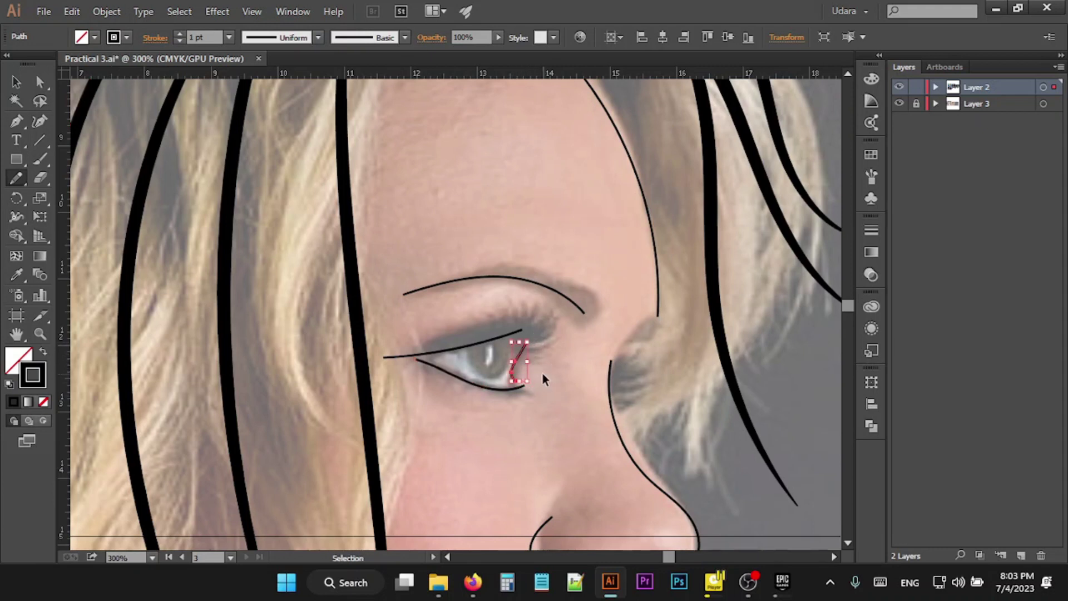
{"action": "left_click_drag", "start_coordinate": [535, 337], "coordinate": [531, 376]}
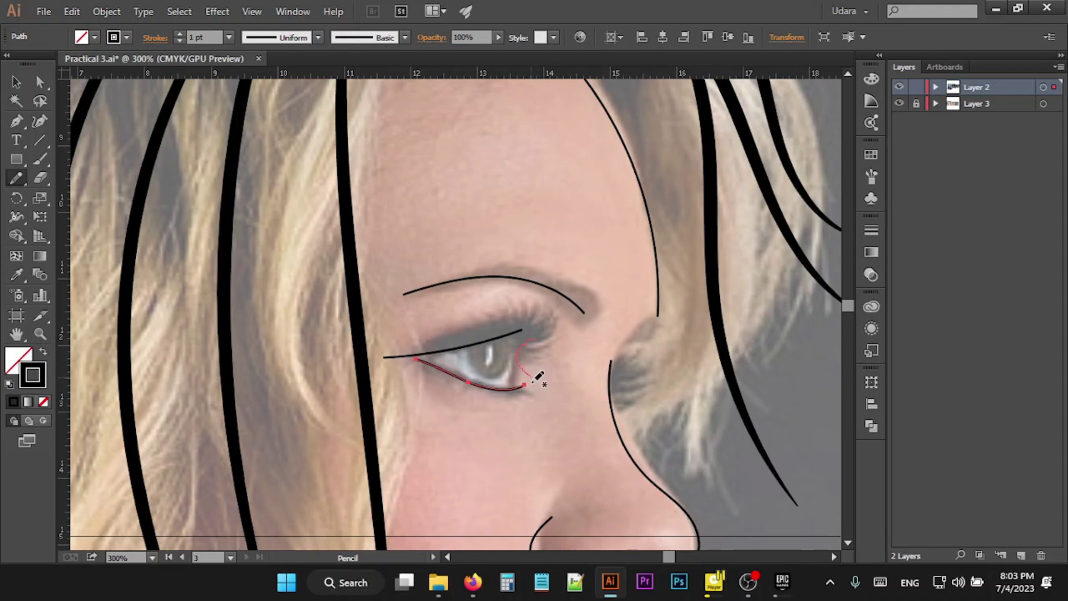
{"action": "key", "text": "ctrl+z"}
- Draw the curved outer eye-corner line close up, then start the first upper lash
{"action": "scroll", "coordinate": [555, 378], "scroll_direction": "up", "scroll_amount": 4}
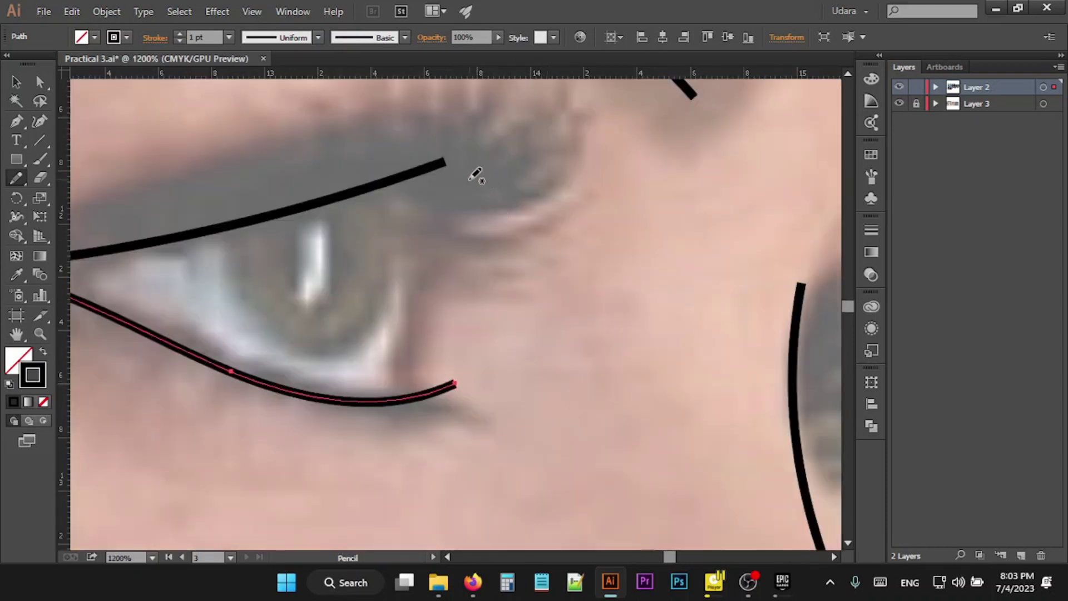
{"action": "mouse_move", "coordinate": [465, 177]}
{"action": "left_mouse_down"}
{"action": "mouse_move", "coordinate": [425, 266]}
{"action": "mouse_move", "coordinate": [420, 334]}
{"action": "mouse_move", "coordinate": [486, 387]}
{"action": "left_mouse_up"}
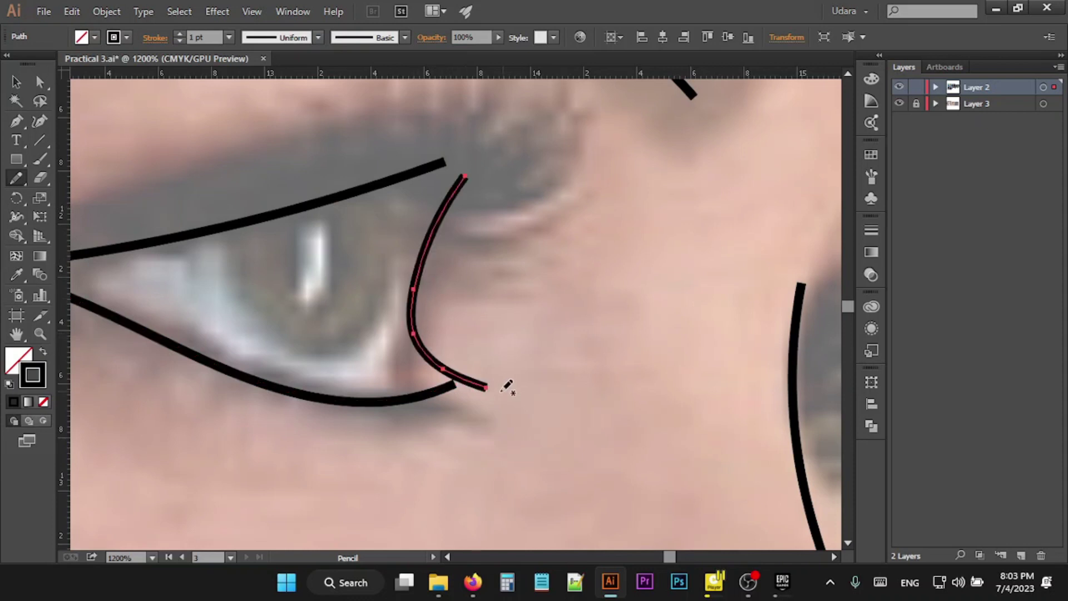
{"action": "key", "text": "ctrl+z"}
{"action": "mouse_move", "coordinate": [476, 161]}
{"action": "left_mouse_down"}
{"action": "mouse_move", "coordinate": [428, 303]}
{"action": "mouse_move", "coordinate": [497, 399]}
{"action": "left_mouse_up"}
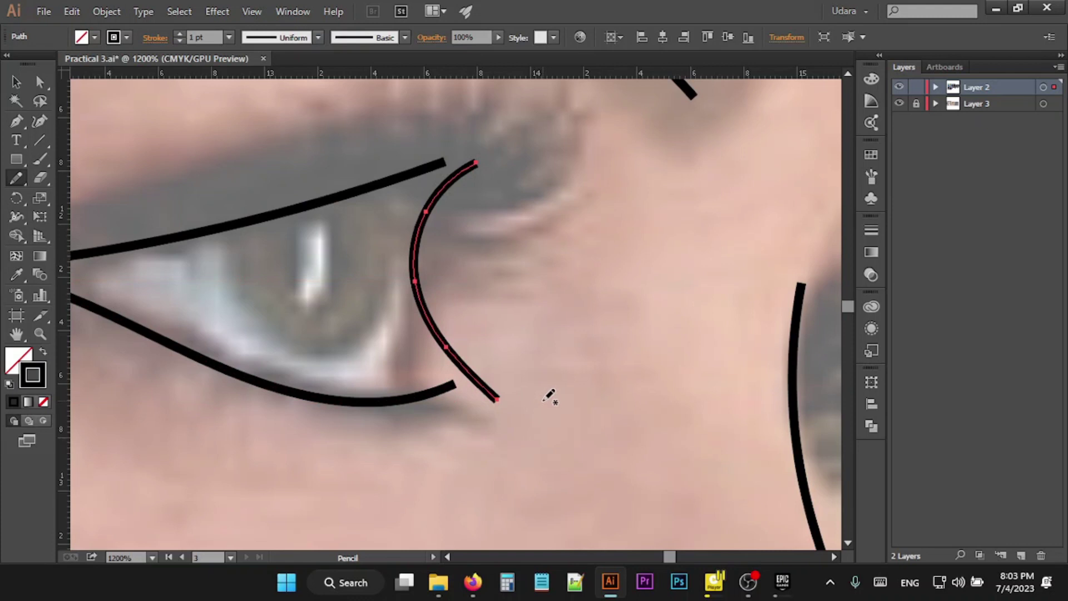
{"action": "scroll", "coordinate": [549, 391], "scroll_direction": "down", "scroll_amount": 3}
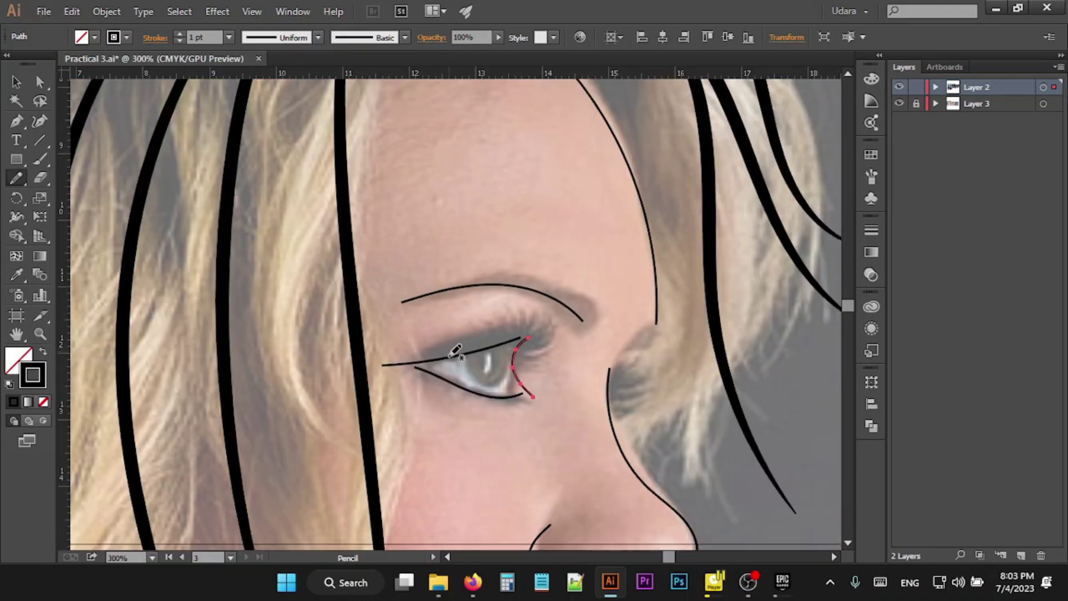
{"action": "left_click_drag", "start_coordinate": [445, 355], "coordinate": [438, 332]}
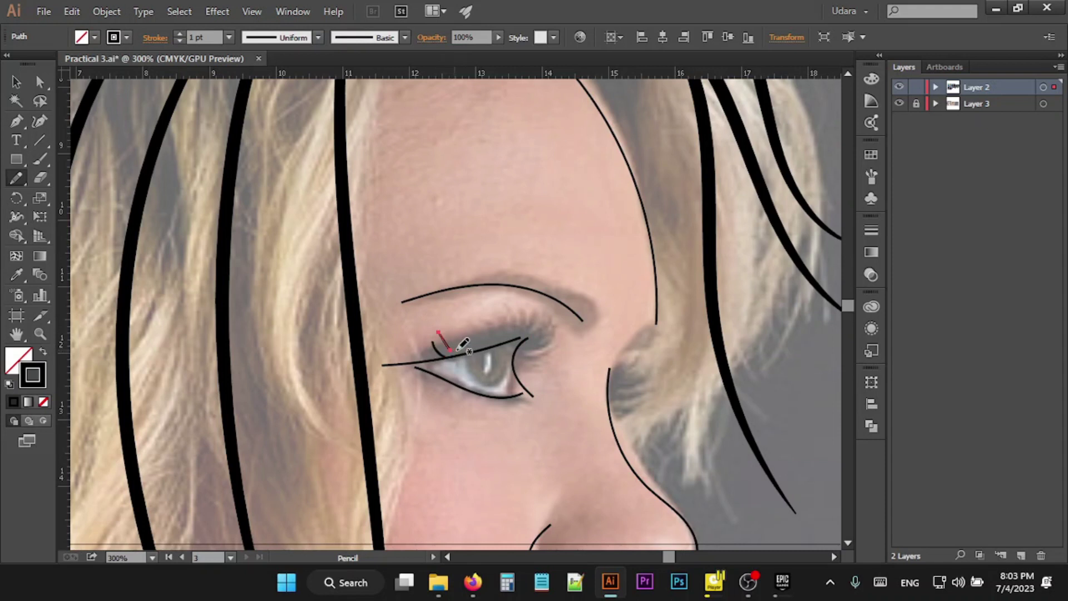
- Redraw the first curved lashes at the inner end of the upper eyelid
{"action": "key", "text": "ctrl+z"}
{"action": "scroll", "coordinate": [459, 349], "scroll_direction": "up", "scroll_amount": 2}
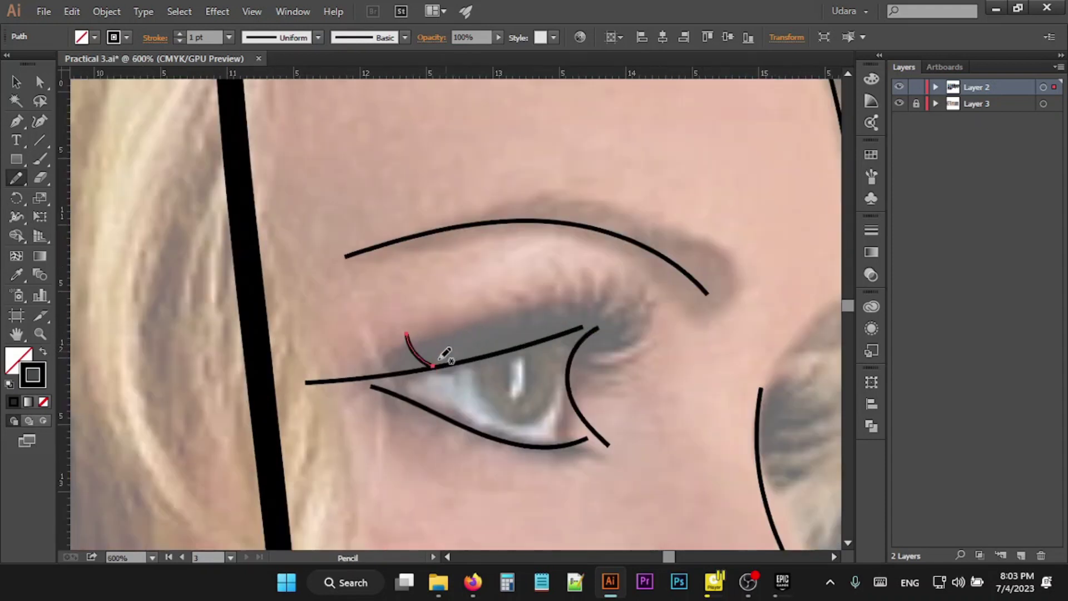
{"action": "mouse_move", "coordinate": [447, 362]}
{"action": "left_mouse_down"}
{"action": "mouse_move", "coordinate": [433, 339]}
{"action": "mouse_move", "coordinate": [466, 332]}
{"action": "left_mouse_up"}
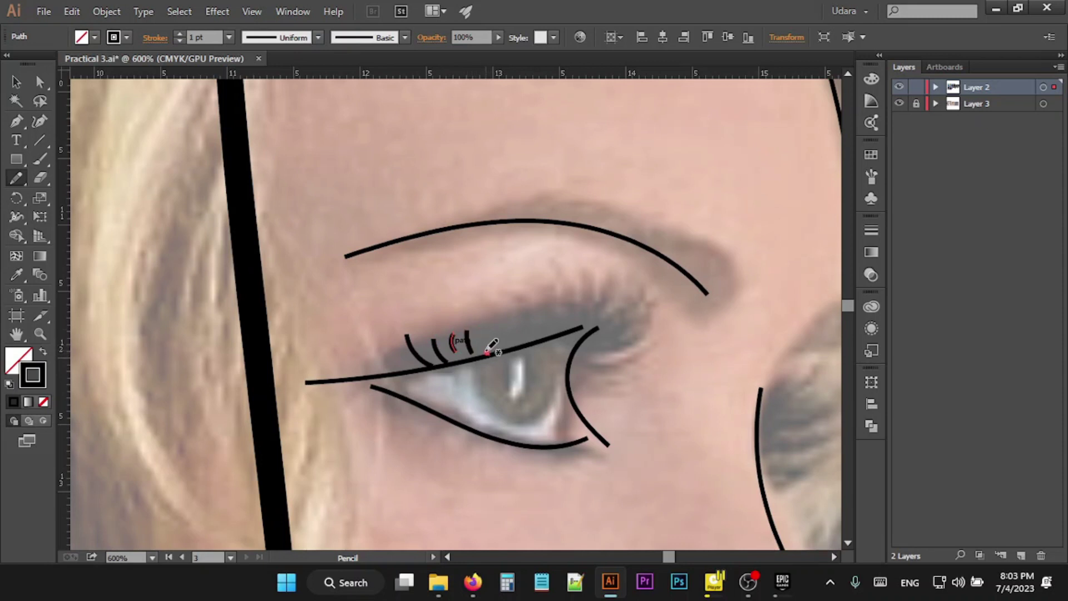
{"action": "key", "text": "ctrl+z"}
{"action": "key", "text": "ctrl+z"}
{"action": "mouse_move", "coordinate": [457, 360]}
{"action": "left_mouse_down"}
{"action": "mouse_move", "coordinate": [449, 338]}
{"action": "mouse_move", "coordinate": [481, 317]}
{"action": "mouse_move", "coordinate": [488, 356]}
{"action": "left_mouse_up"}
{"action": "left_click_drag", "start_coordinate": [497, 306], "coordinate": [498, 346]}
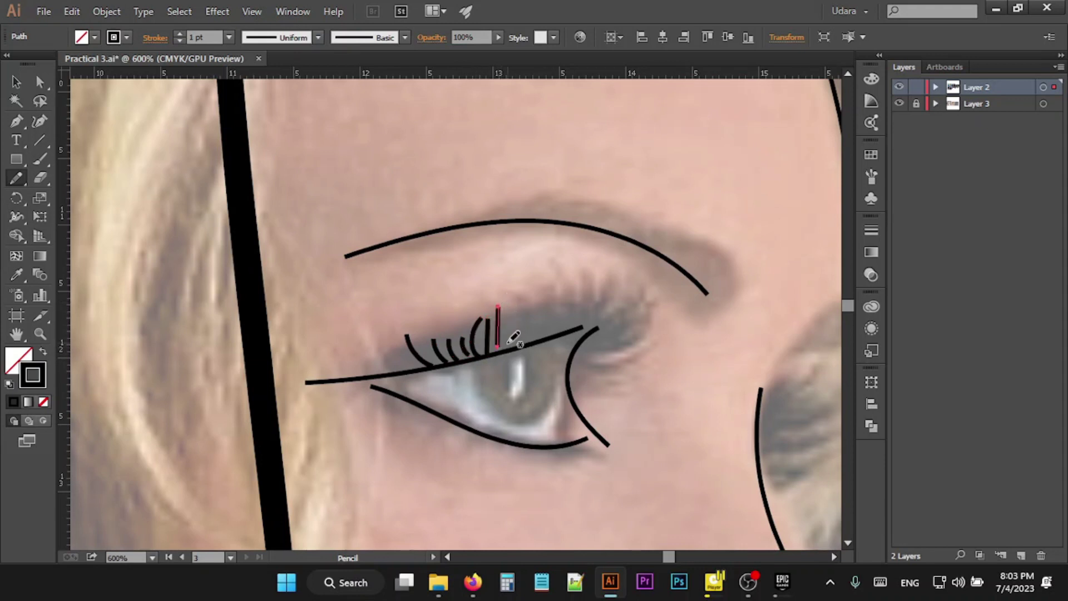
{"action": "left_click_drag", "start_coordinate": [516, 307], "coordinate": [506, 346]}
- Add curved lashes along the rest of the lid to the outer eye corner
{"action": "left_click_drag", "start_coordinate": [526, 306], "coordinate": [518, 341]}
{"action": "left_click_drag", "start_coordinate": [549, 305], "coordinate": [533, 338]}
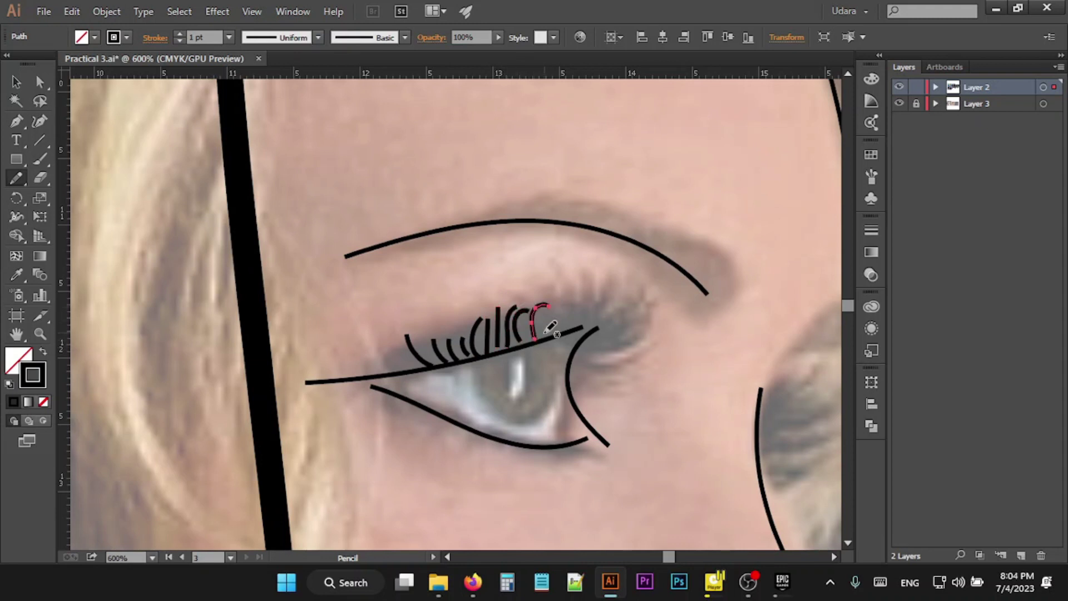
{"action": "left_click_drag", "start_coordinate": [573, 289], "coordinate": [561, 330]}
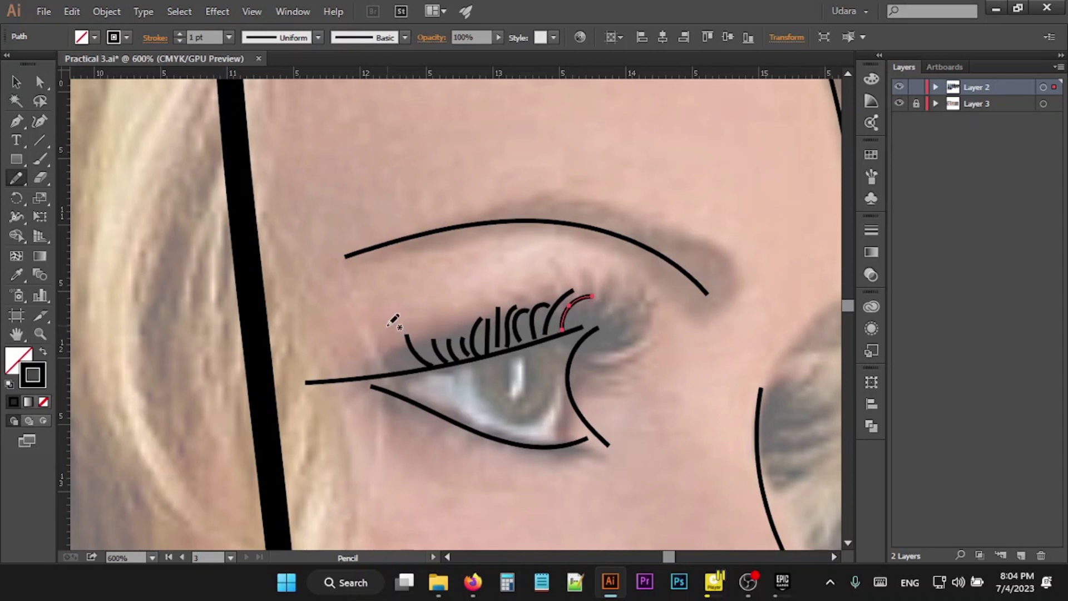
{"action": "scroll", "coordinate": [393, 319], "scroll_direction": "down", "scroll_amount": 3}
{"action": "scroll", "coordinate": [393, 320], "scroll_direction": "down", "scroll_amount": 1}
{"action": "key", "text": "v"}
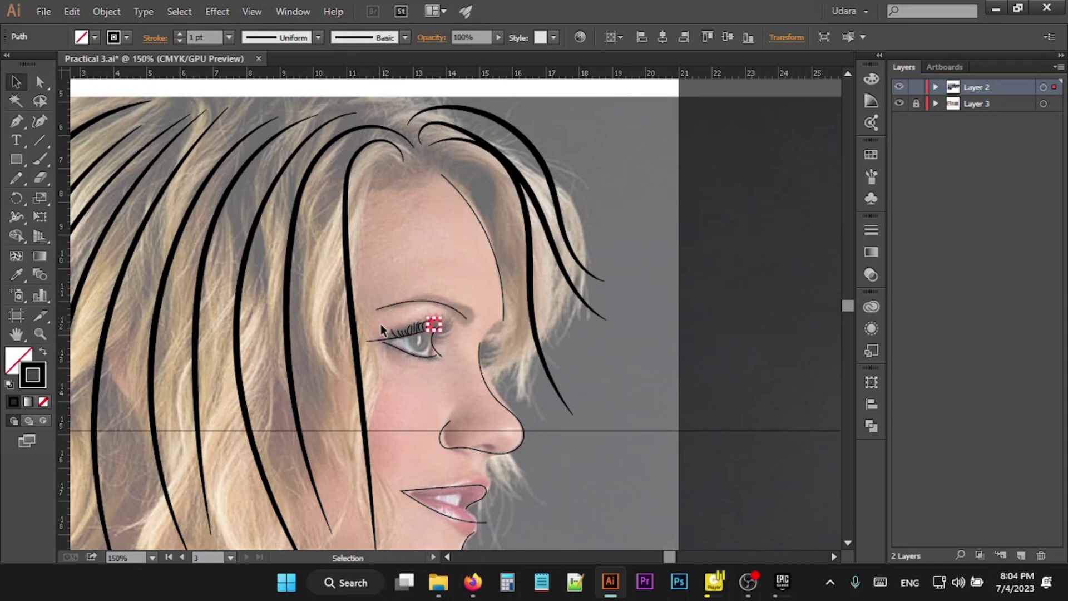
- Thicken the eye drawing's strokes to 4 pt
{"action": "left_click", "coordinate": [428, 358]}
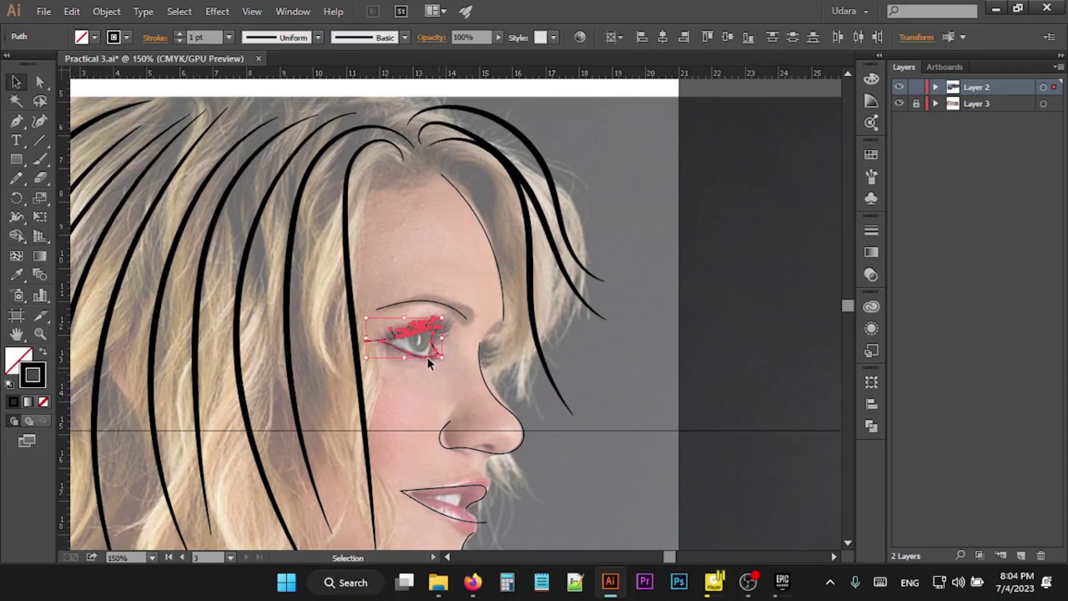
{"action": "left_click", "coordinate": [228, 38]}
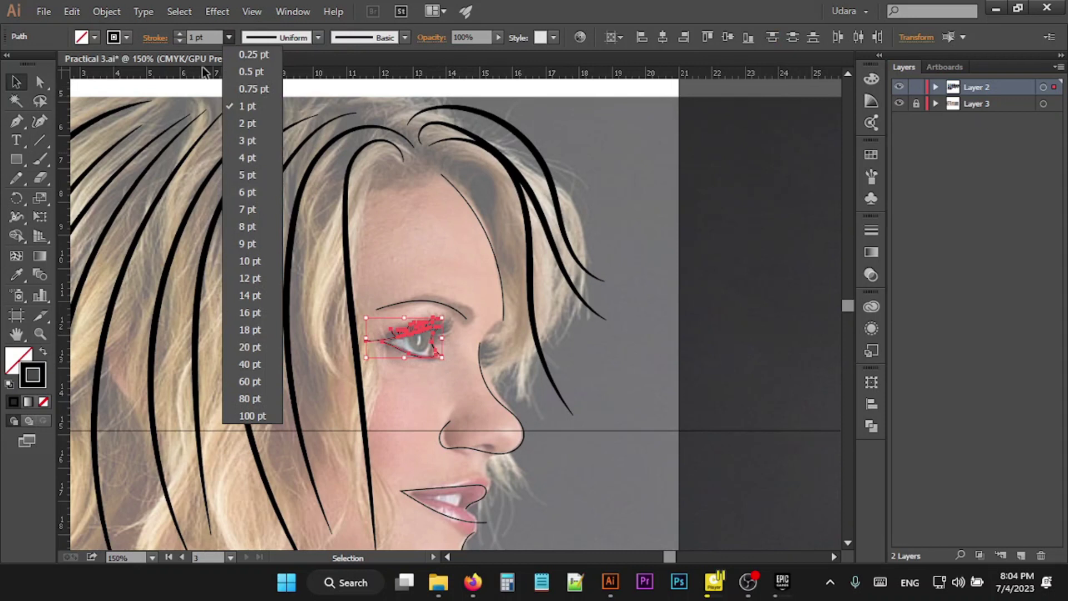
{"action": "left_click", "coordinate": [248, 123]}
{"action": "left_click", "coordinate": [318, 37]}
{"action": "left_click", "coordinate": [273, 90]}
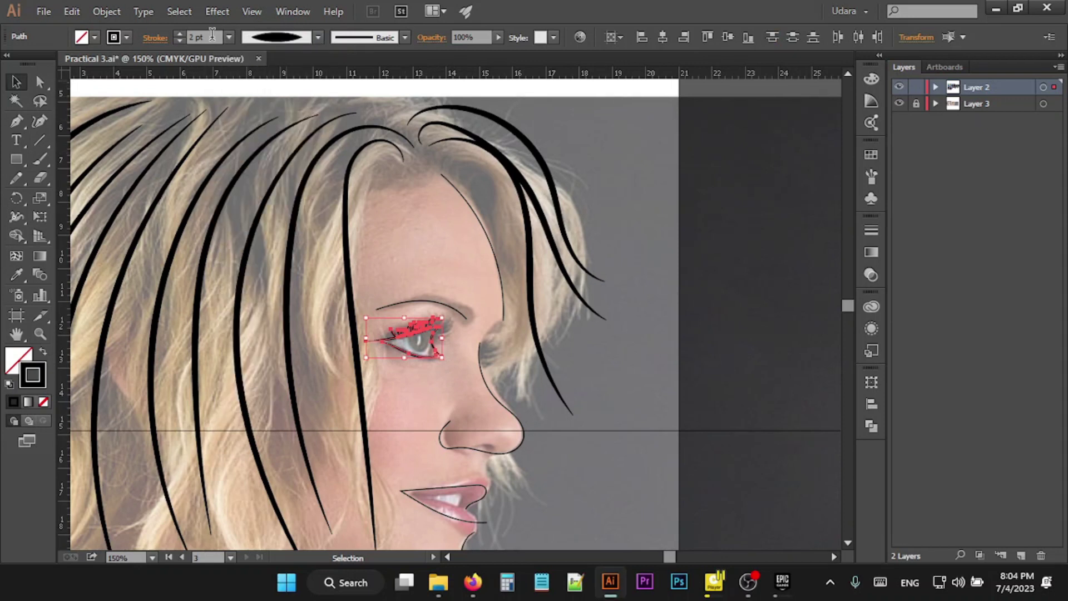
{"action": "left_click", "coordinate": [180, 34]}
{"action": "left_click", "coordinate": [422, 240]}
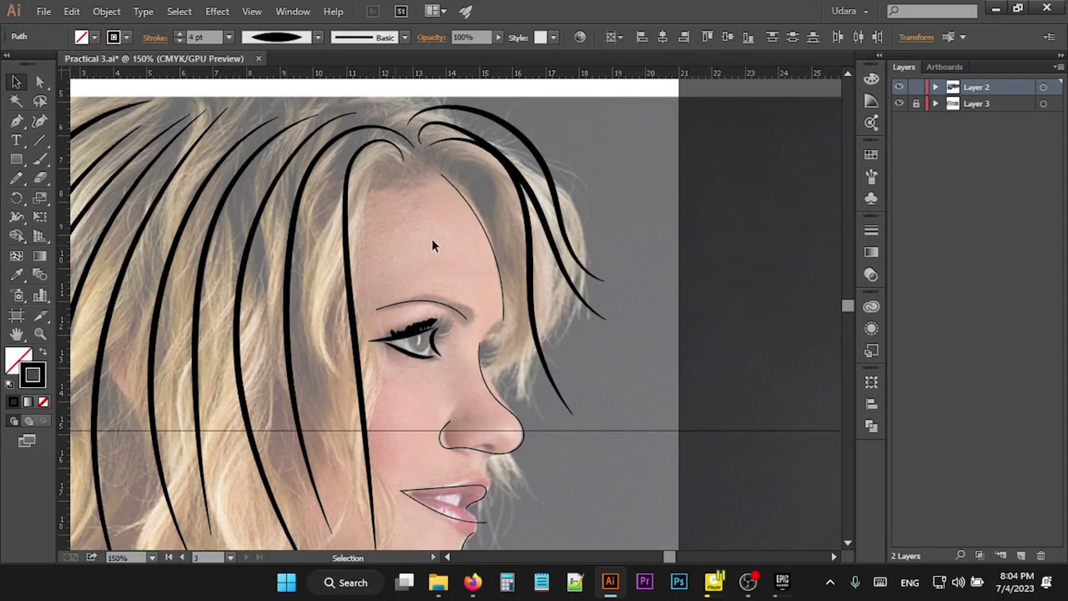
- Give the forehead line a tapered profile, and taper the eyebrow at 10 pt
{"action": "left_click", "coordinate": [494, 263]}
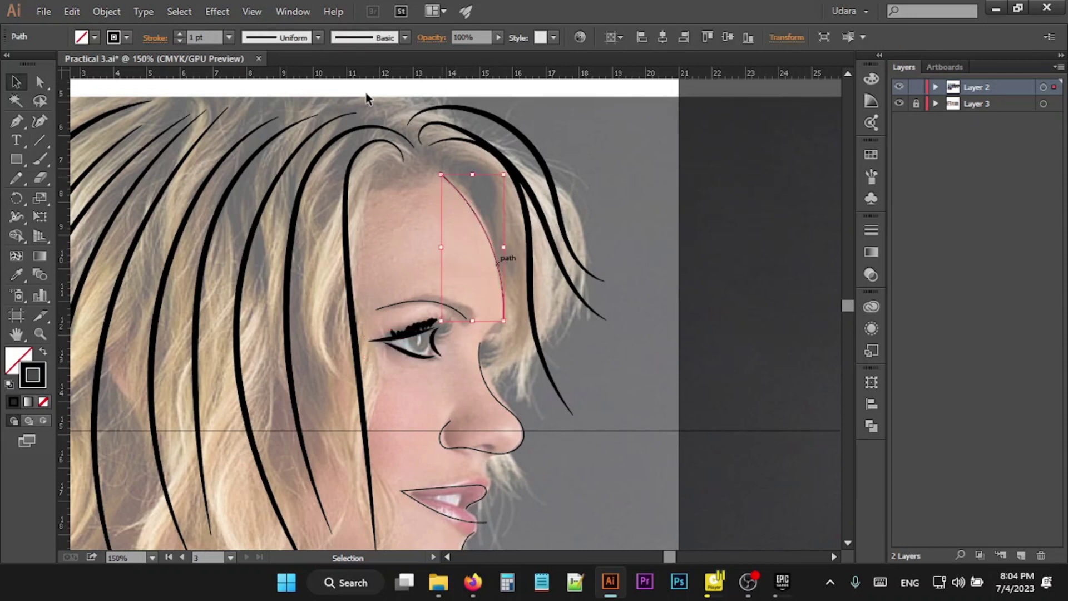
{"action": "left_click", "coordinate": [318, 37]}
{"action": "left_click", "coordinate": [284, 209]}
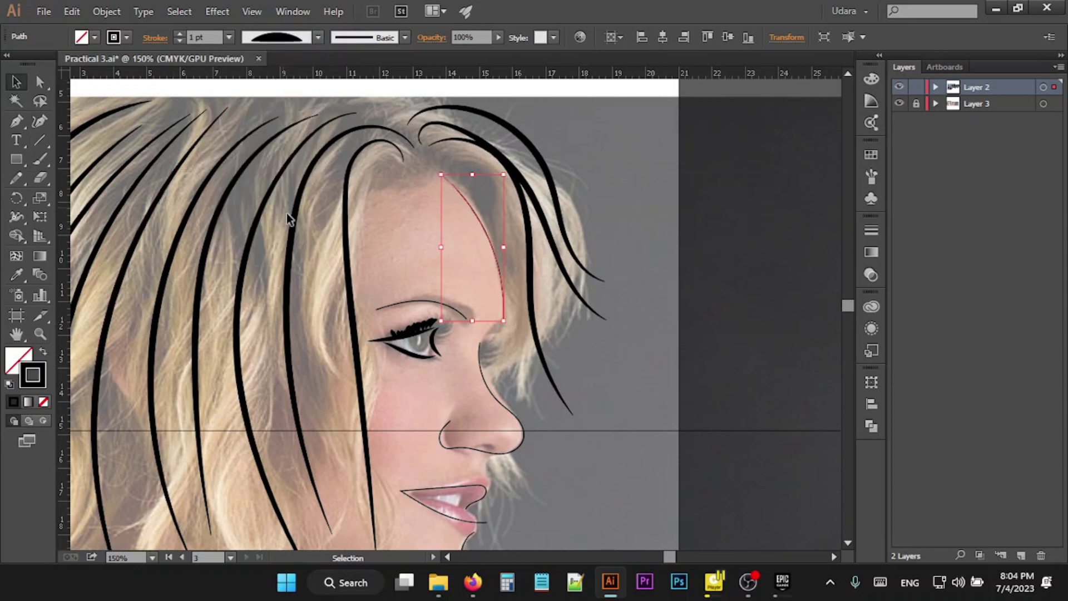
{"action": "left_click", "coordinate": [411, 300]}
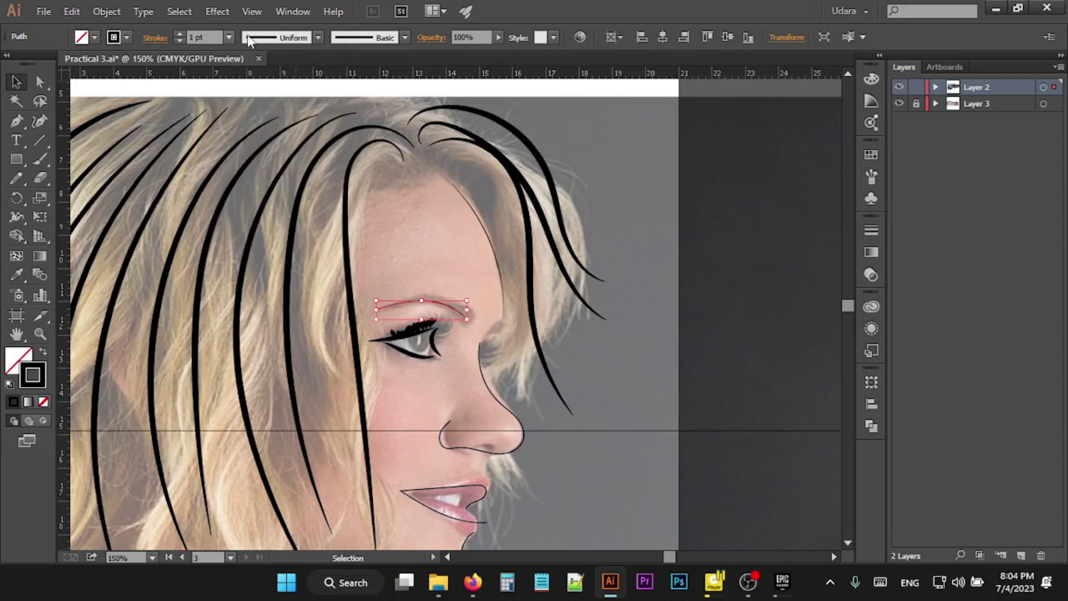
{"action": "left_click", "coordinate": [314, 37]}
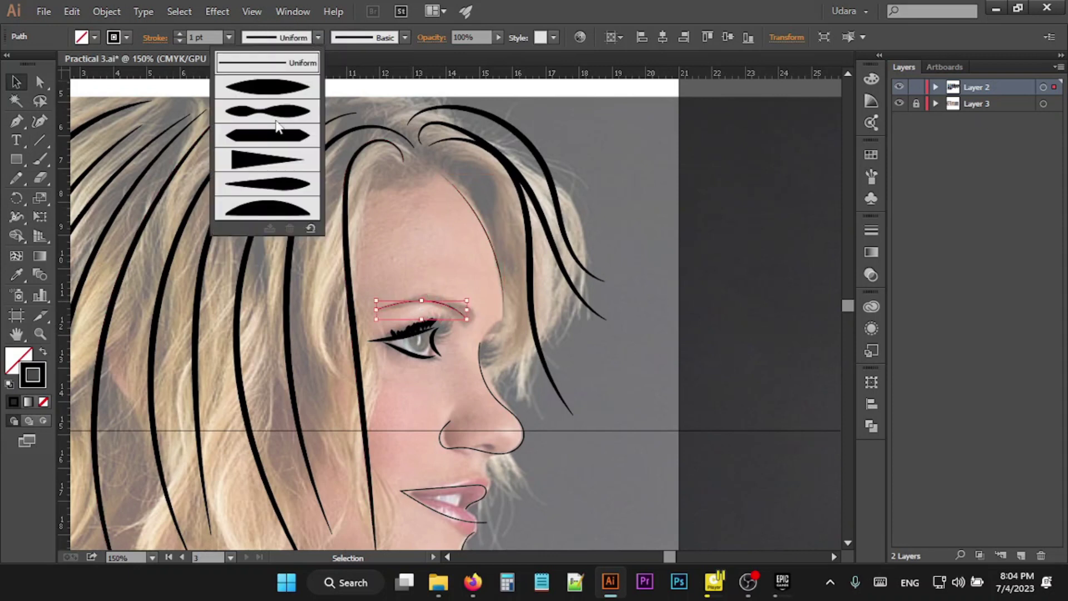
{"action": "left_click", "coordinate": [272, 161]}
{"action": "left_click", "coordinate": [179, 33]}
{"action": "left_click", "coordinate": [179, 33]}
{"action": "left_click", "coordinate": [179, 33]}
{"action": "left_click", "coordinate": [179, 34]}
{"action": "left_click", "coordinate": [179, 34]}
{"action": "left_click", "coordinate": [484, 230]}
{"action": "left_click", "coordinate": [179, 33]}
{"action": "left_click", "coordinate": [179, 33]}
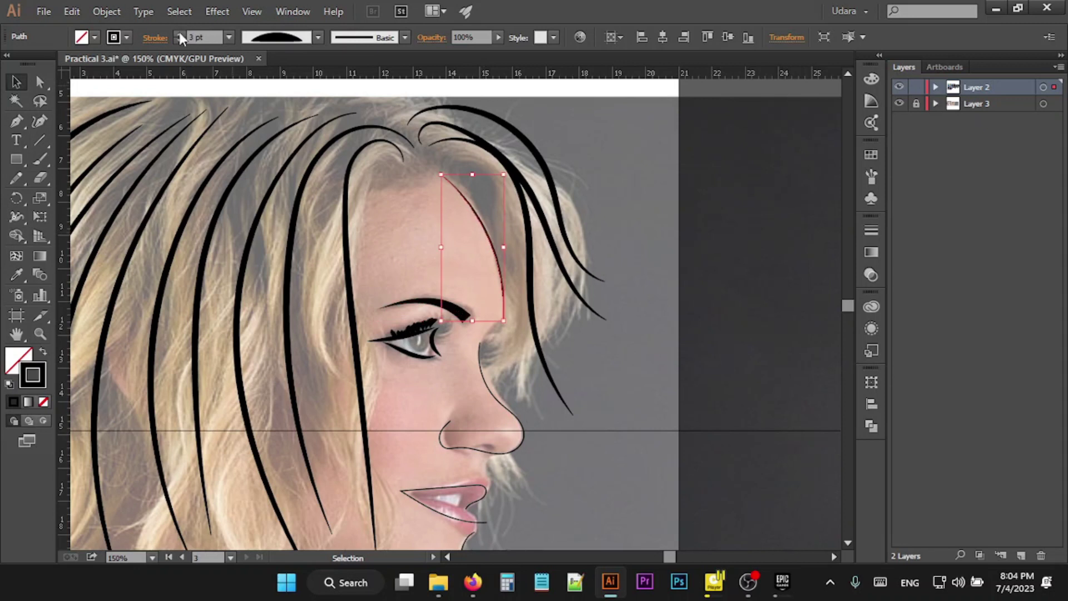
- Give the nose outline a dome-shaped width profile at 4 pt
{"action": "left_click", "coordinate": [506, 403]}
{"action": "left_click", "coordinate": [317, 38]}
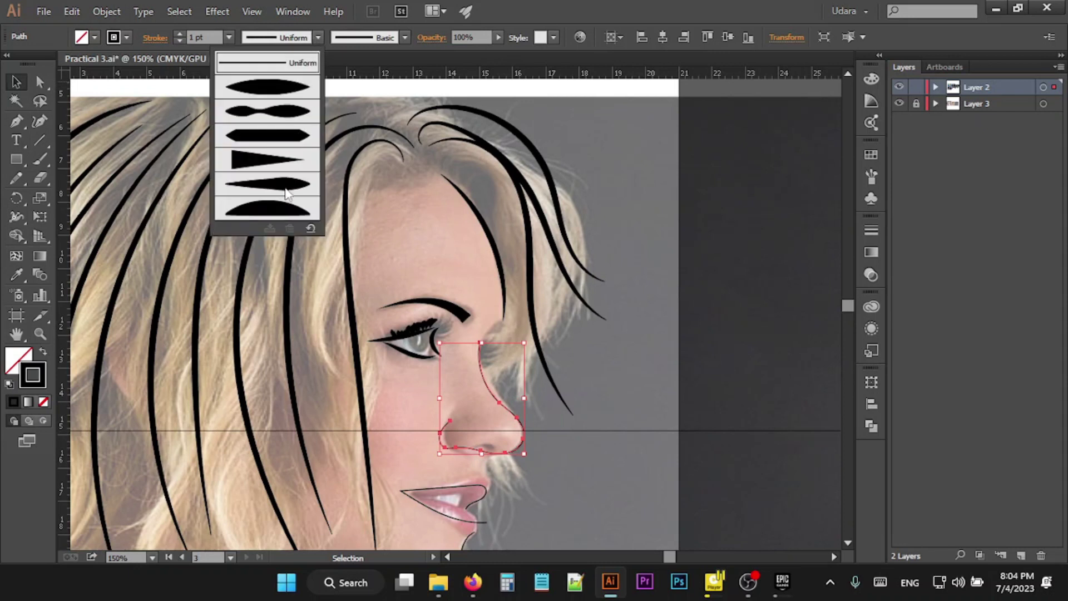
{"action": "left_click", "coordinate": [275, 216]}
{"action": "left_click", "coordinate": [185, 34]}
{"action": "left_click", "coordinate": [185, 34]}
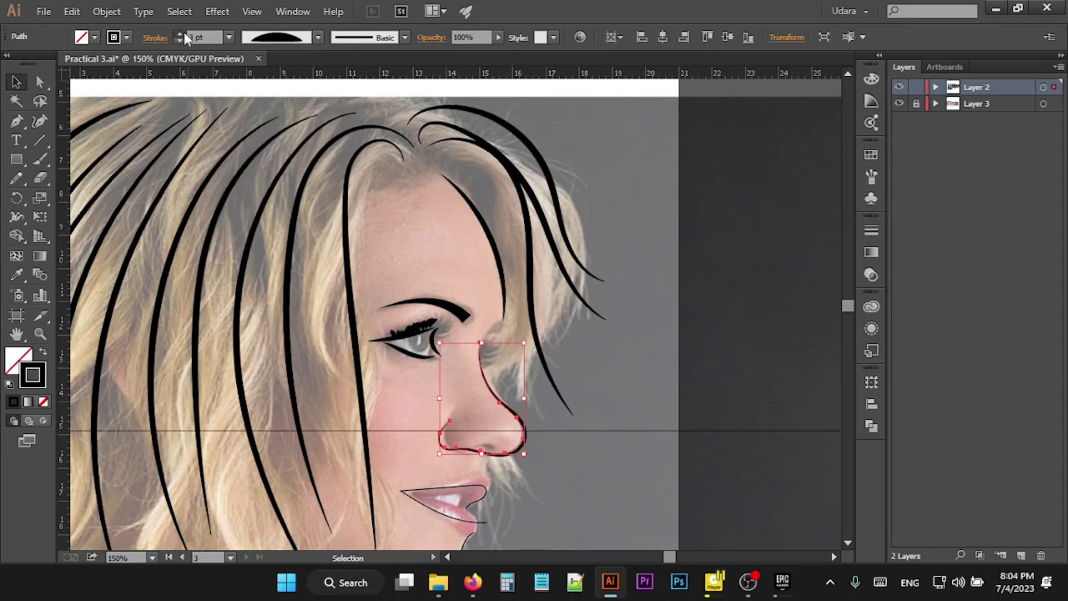
{"action": "left_click", "coordinate": [575, 405]}
{"action": "scroll", "coordinate": [502, 425], "scroll_direction": "down", "scroll_amount": 2}
- Apply the dome width profile to the chin outline at 5 pt
{"action": "scroll", "coordinate": [495, 445], "scroll_direction": "down", "scroll_amount": 2}
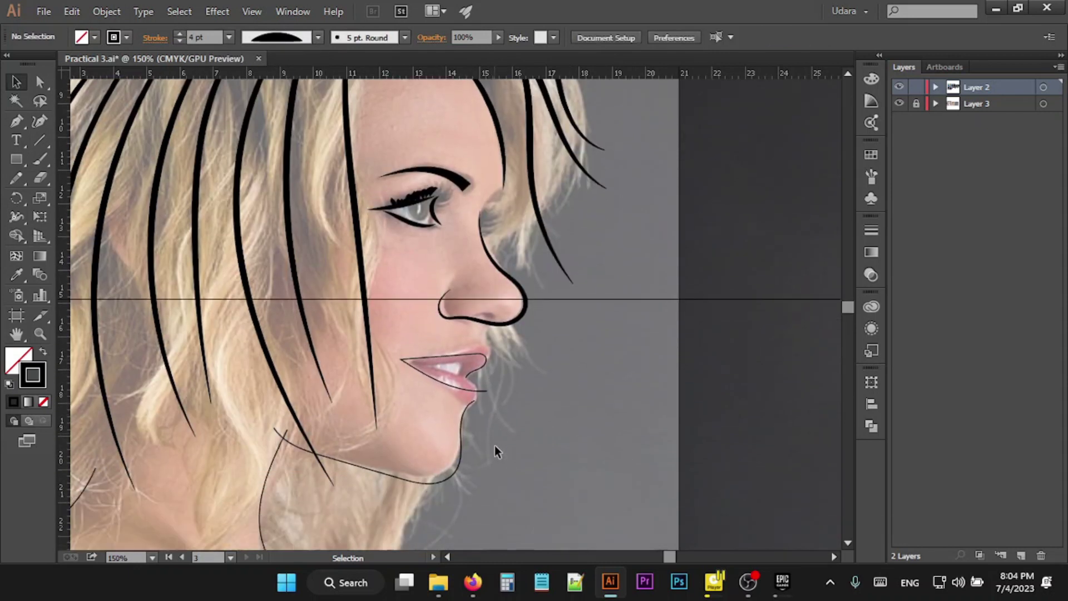
{"action": "left_click", "coordinate": [458, 473]}
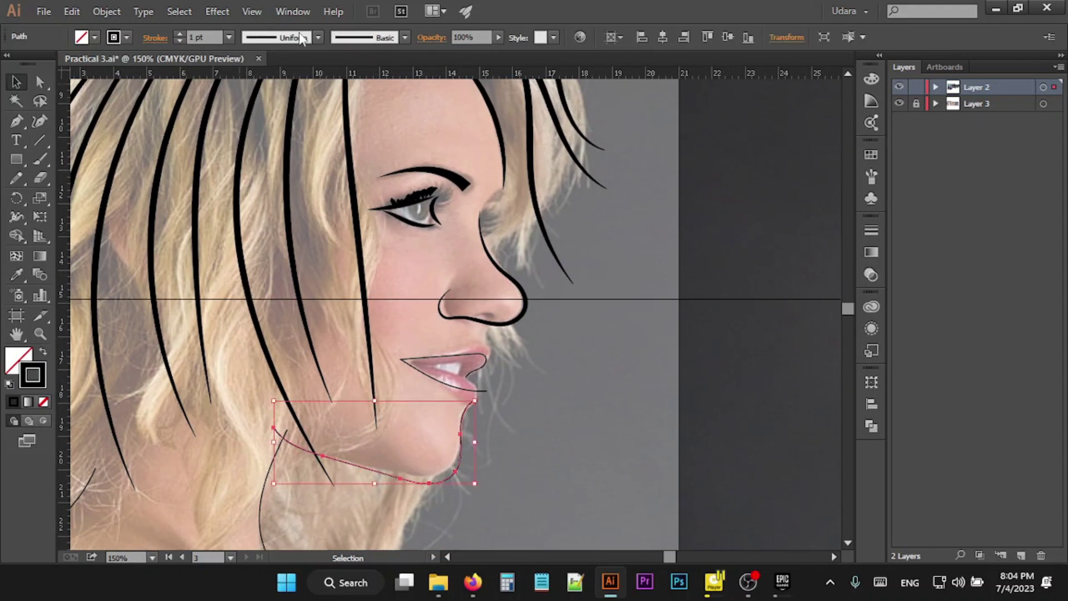
{"action": "left_click", "coordinate": [315, 38]}
{"action": "left_click", "coordinate": [278, 205]}
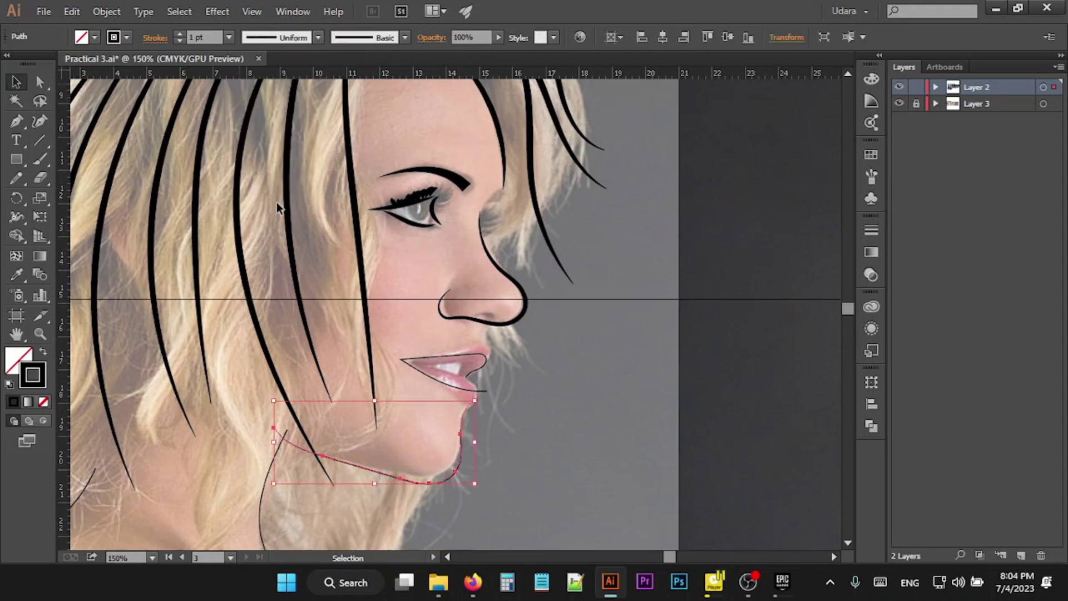
{"action": "left_click", "coordinate": [178, 34]}
{"action": "left_click", "coordinate": [178, 33]}
{"action": "scroll", "coordinate": [532, 416], "scroll_direction": "down", "scroll_amount": 3}
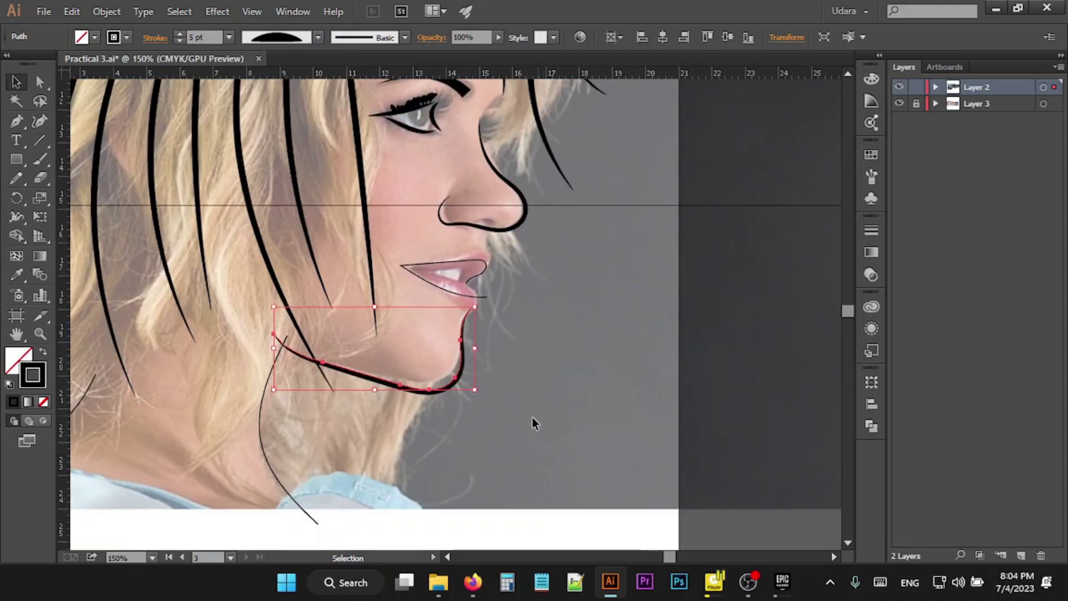
- Set the neck line to 4 pt with the arc width profile
{"action": "left_click", "coordinate": [265, 449]}
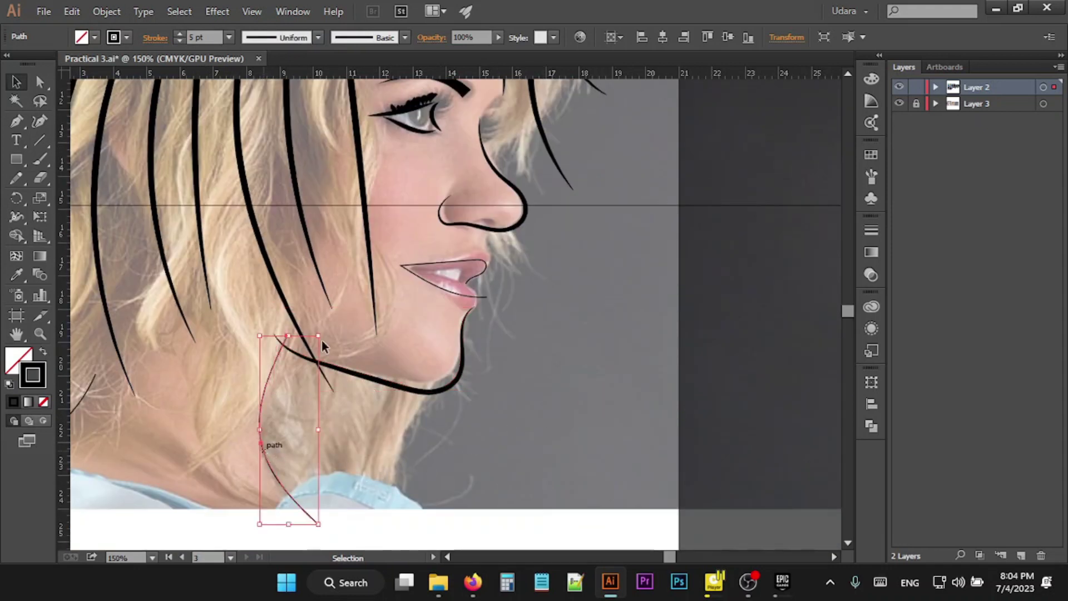
{"action": "left_click", "coordinate": [229, 37]}
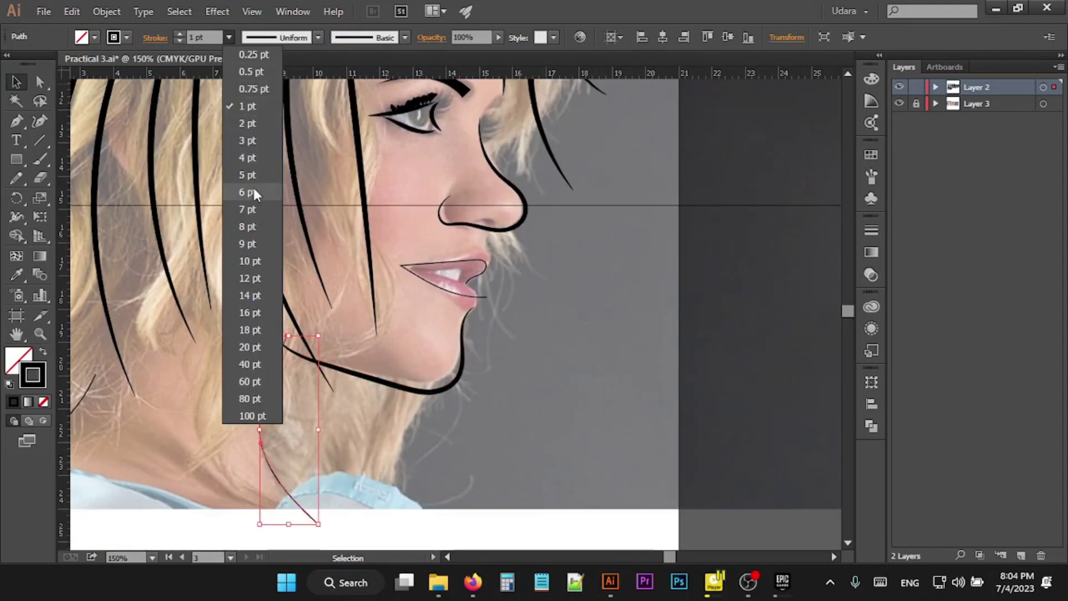
{"action": "left_click", "coordinate": [245, 157]}
{"action": "left_click", "coordinate": [317, 36]}
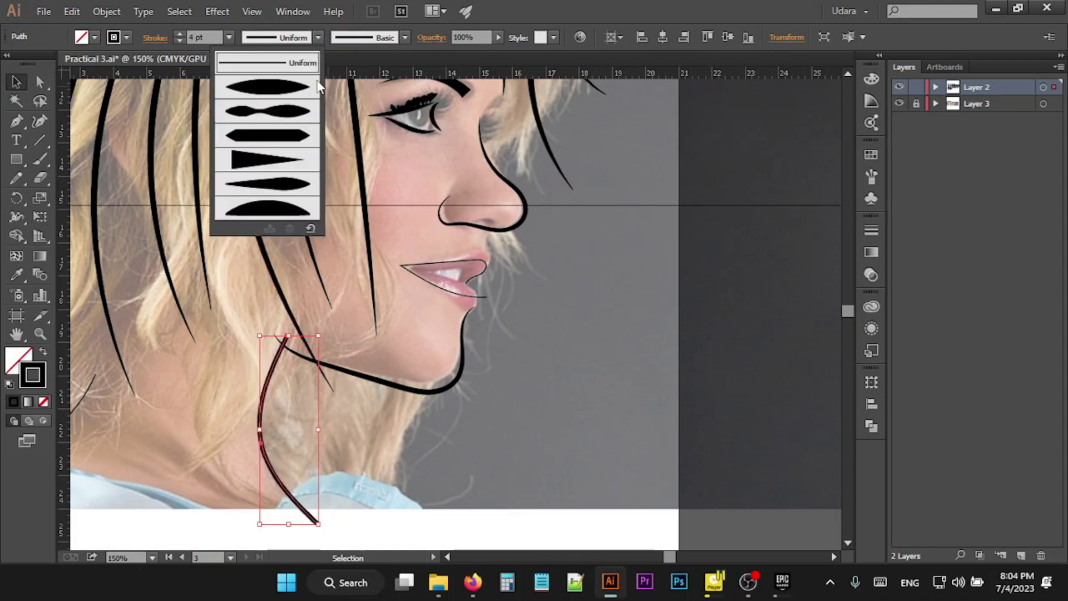
{"action": "left_click", "coordinate": [284, 207]}
- Thicken the thin left-edge strand and taper the lower-left hair strand with the arc profile
{"action": "left_click", "coordinate": [89, 387]}
{"action": "left_click", "coordinate": [178, 34]}
{"action": "left_click", "coordinate": [179, 33]}
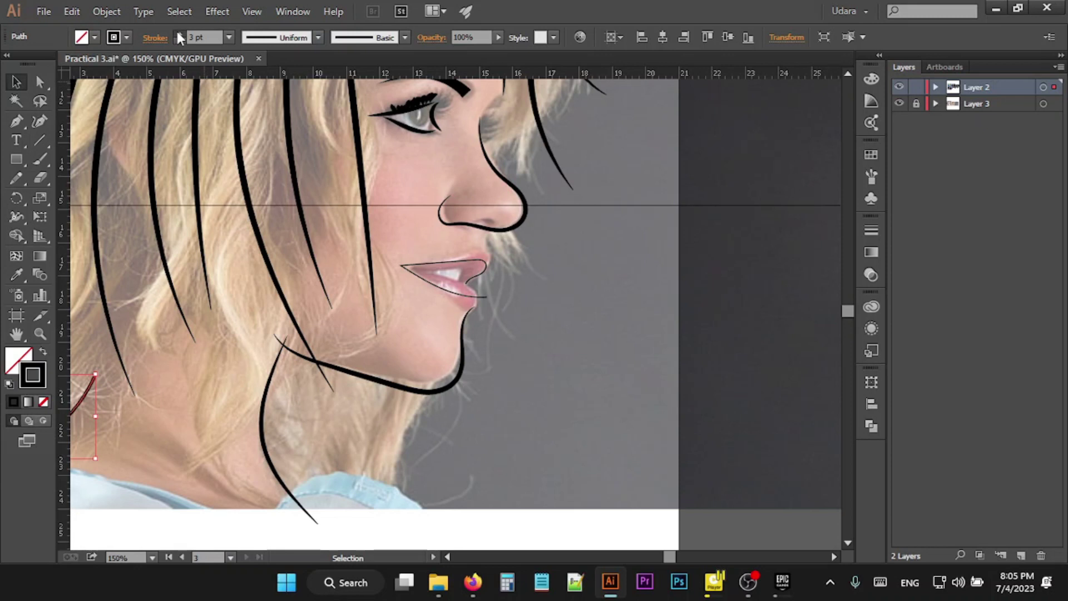
{"action": "type", "text": "7"}
{"action": "left_click", "coordinate": [469, 448]}
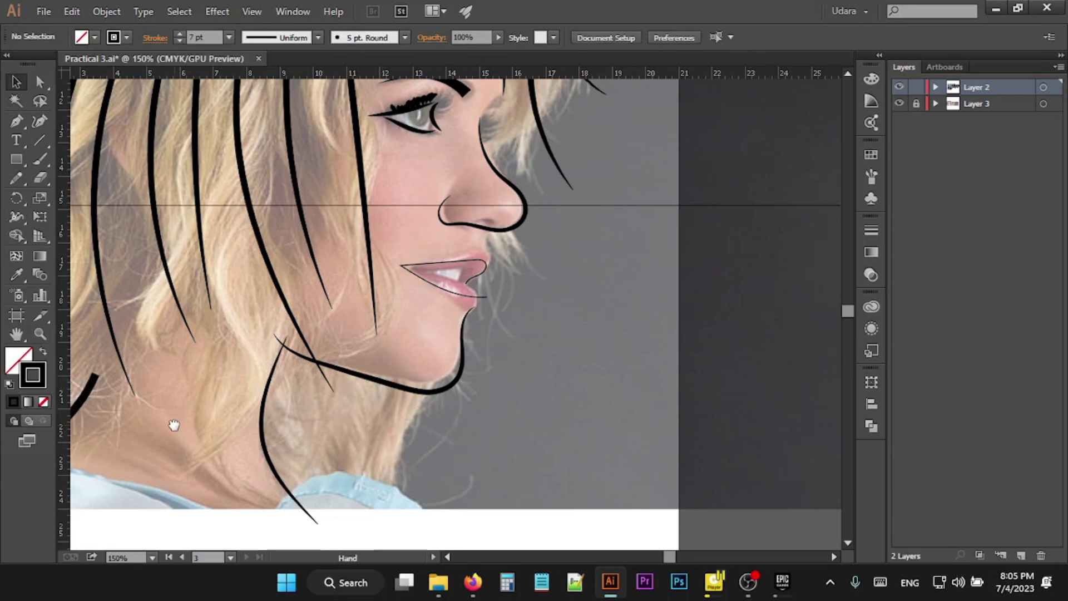
{"action": "left_click_drag", "start_coordinate": [174, 425], "coordinate": [190, 420]}
{"action": "left_click", "coordinate": [318, 37]}
{"action": "left_click", "coordinate": [178, 388]}
{"action": "left_click", "coordinate": [182, 396]}
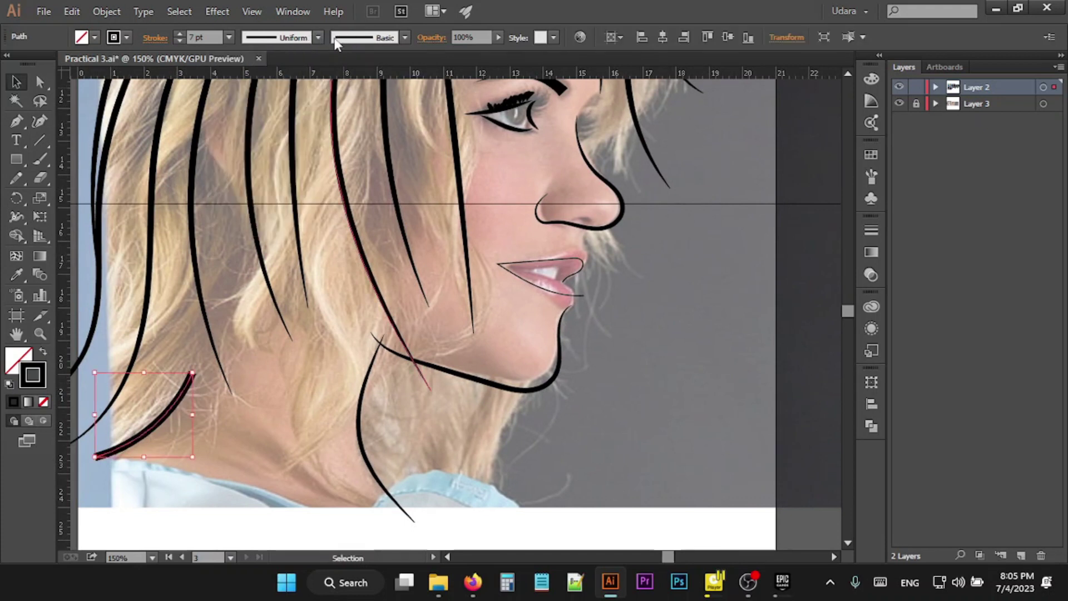
{"action": "left_click", "coordinate": [318, 37]}
{"action": "left_click", "coordinate": [268, 201]}
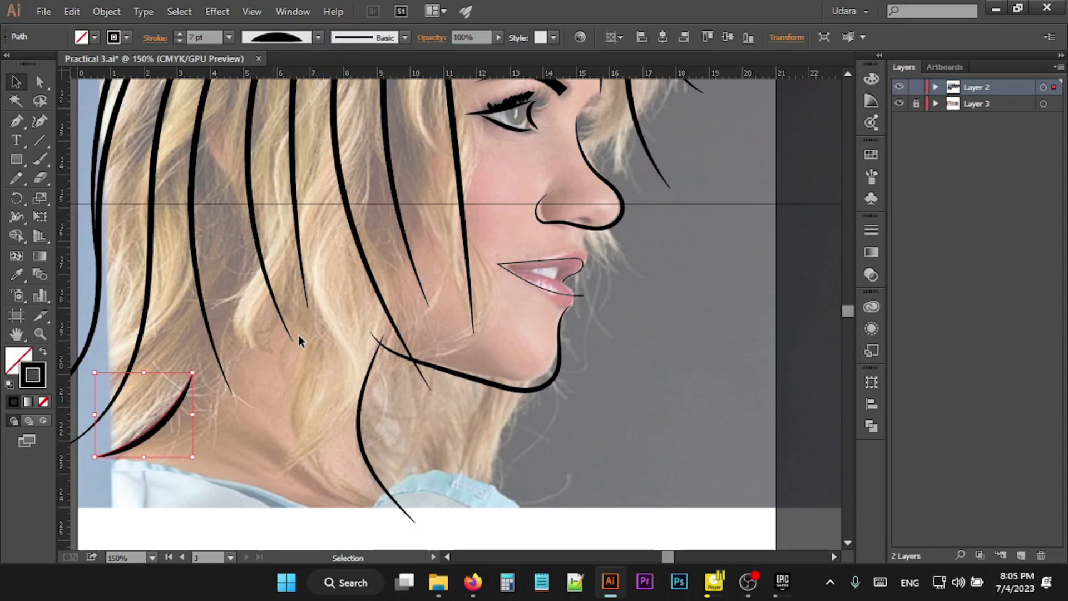
{"action": "scroll", "coordinate": [578, 486], "scroll_direction": "up", "scroll_amount": 1}
{"action": "scroll", "coordinate": [531, 465], "scroll_direction": "right", "scroll_amount": 4}
- Apply the arc width profile to the upper lip line and thicken it to 5 pt
{"action": "scroll", "coordinate": [389, 525], "scroll_direction": "up", "scroll_amount": 2}
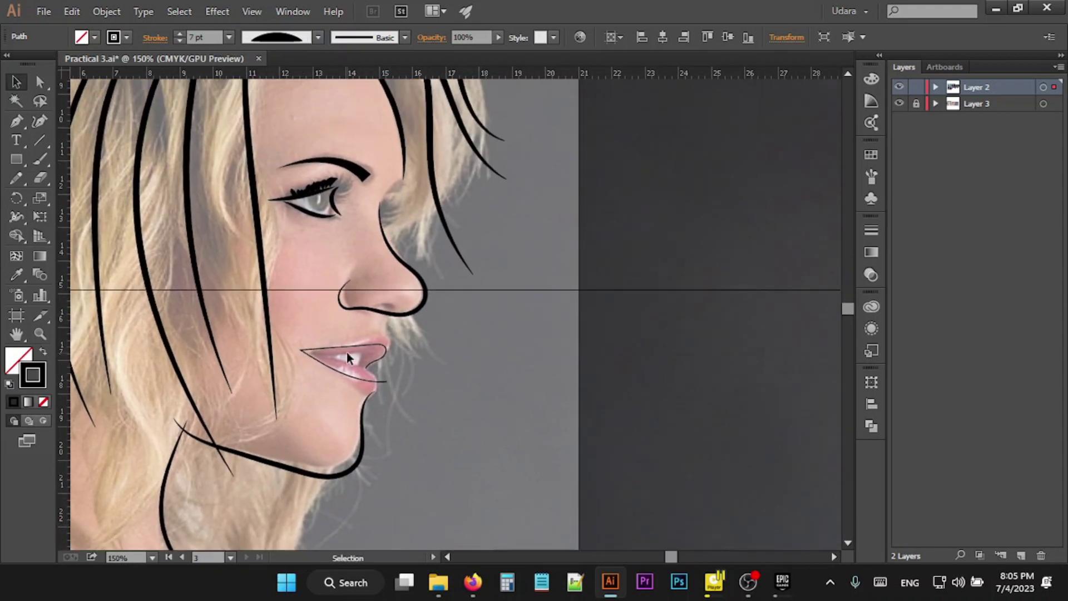
{"action": "left_click", "coordinate": [347, 352]}
{"action": "left_click", "coordinate": [317, 37]}
{"action": "left_click", "coordinate": [281, 201]}
{"action": "left_click", "coordinate": [180, 33]}
{"action": "left_click", "coordinate": [180, 34]}
{"action": "left_click", "coordinate": [180, 33]}
{"action": "left_click", "coordinate": [459, 382]}
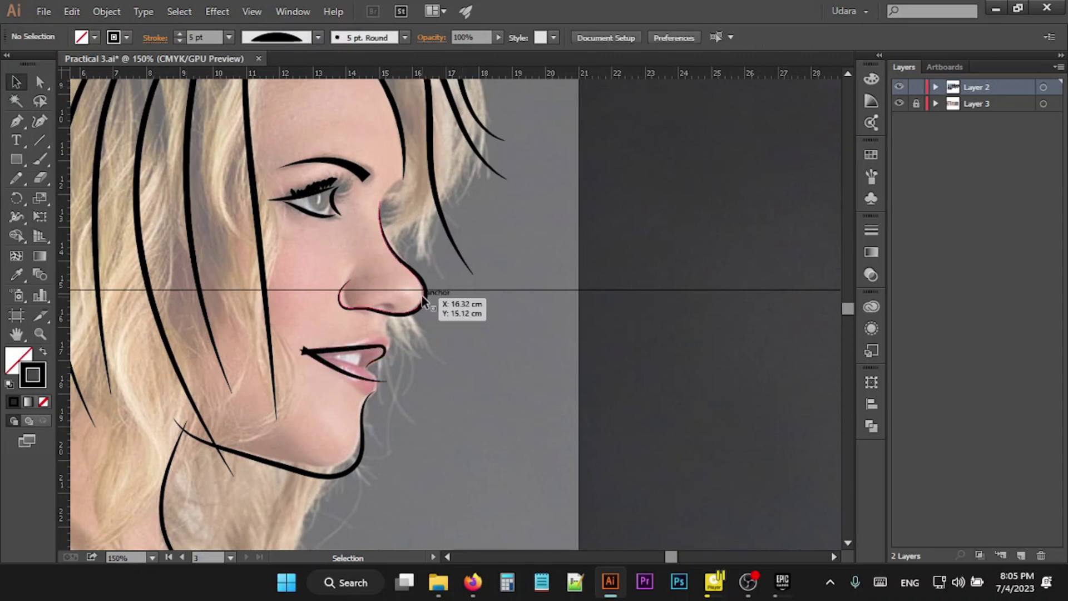
{"action": "scroll", "coordinate": [423, 300], "scroll_direction": "down", "scroll_amount": 3, "text": "alt"}
{"action": "scroll", "coordinate": [422, 301], "scroll_direction": "down", "scroll_amount": 1, "text": "alt"}
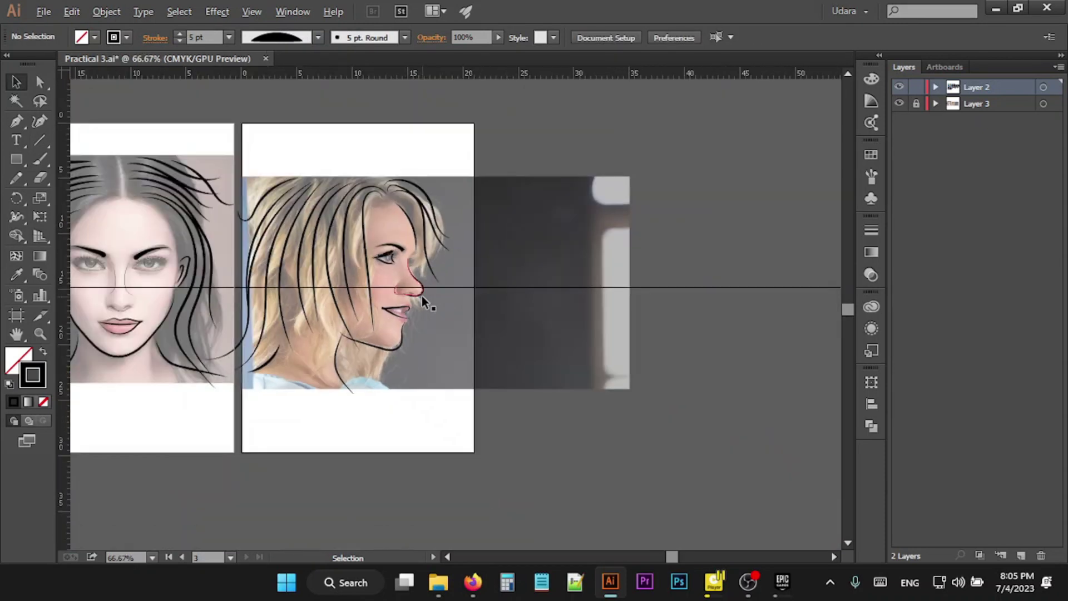
{"action": "scroll", "coordinate": [452, 283], "scroll_direction": "up", "scroll_amount": 4, "text": "alt"}
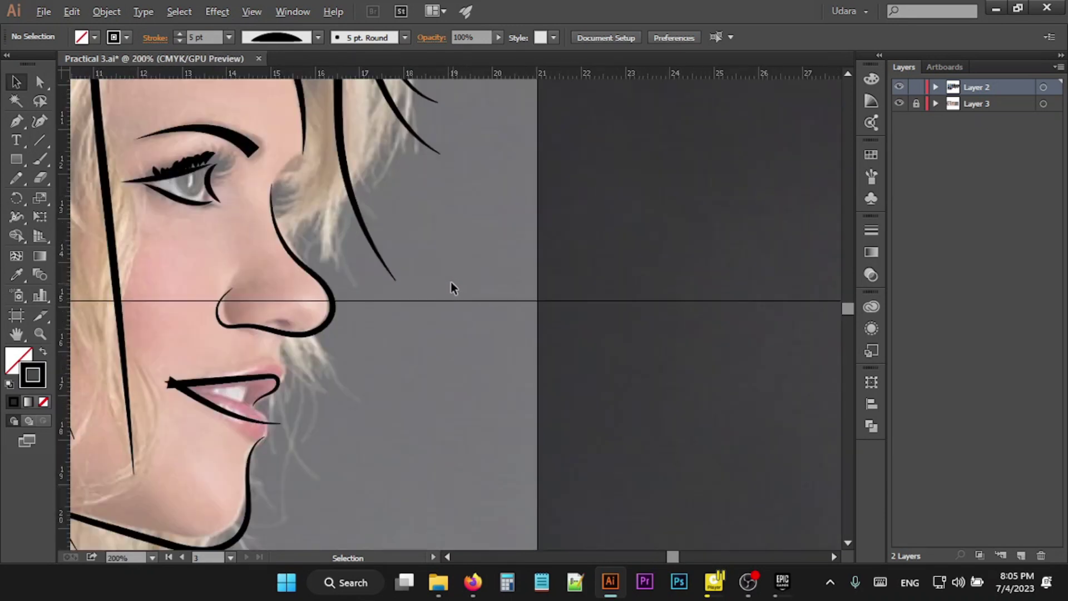
- Check the stroke options of the eyebrow line
{"action": "left_click", "coordinate": [234, 144]}
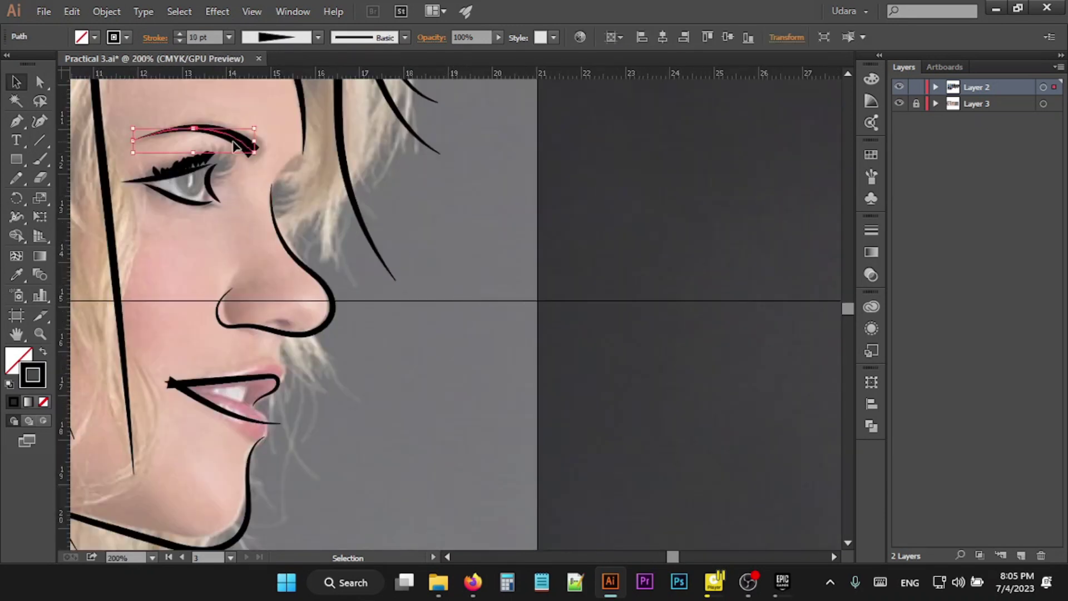
{"action": "left_click", "coordinate": [153, 39]}
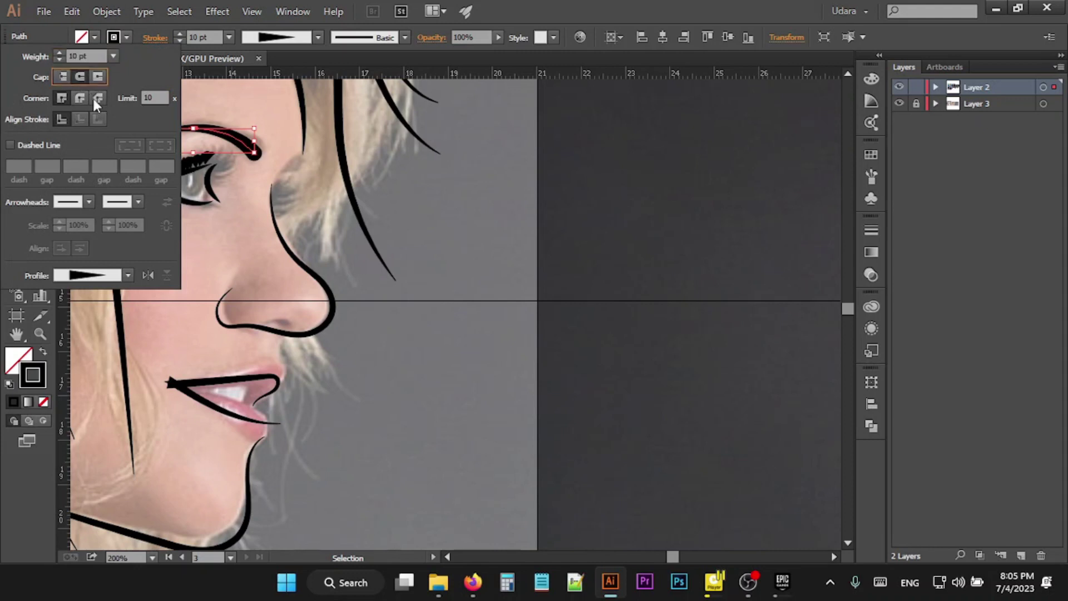
{"action": "left_click", "coordinate": [379, 221]}
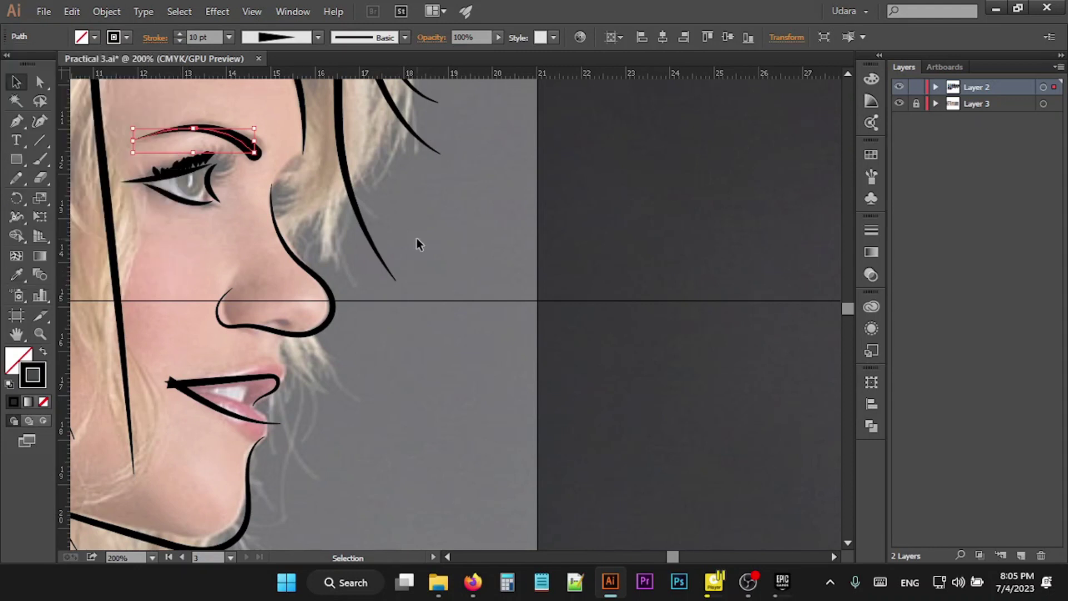
{"action": "scroll", "coordinate": [418, 238], "scroll_direction": "down", "scroll_amount": 3, "text": "alt"}
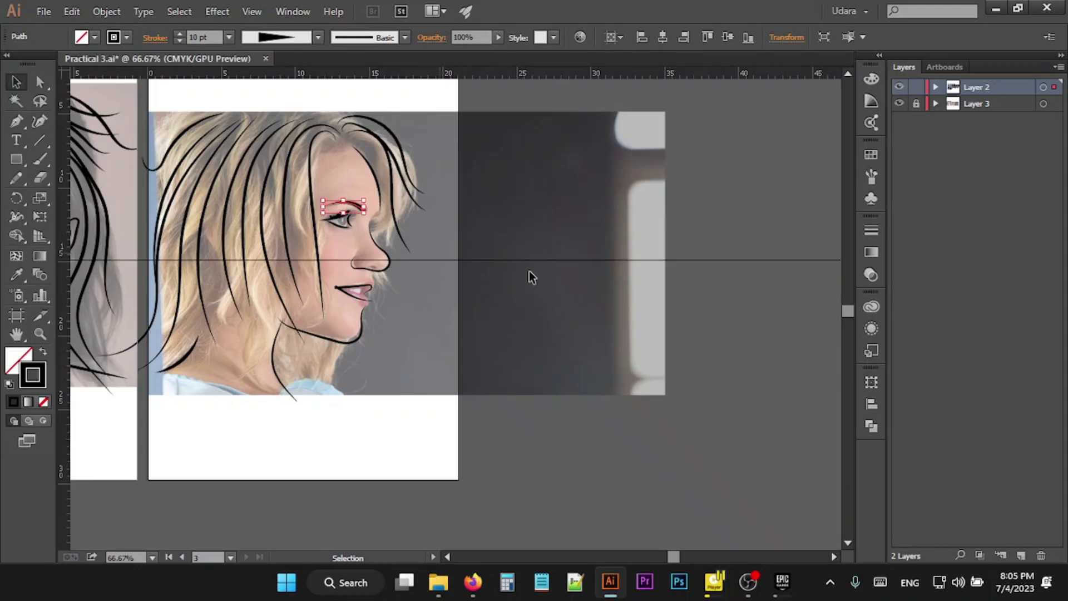
- Compare the line art with the photo hidden, then leave the photo shown and zoom in
{"action": "left_click", "coordinate": [900, 103]}
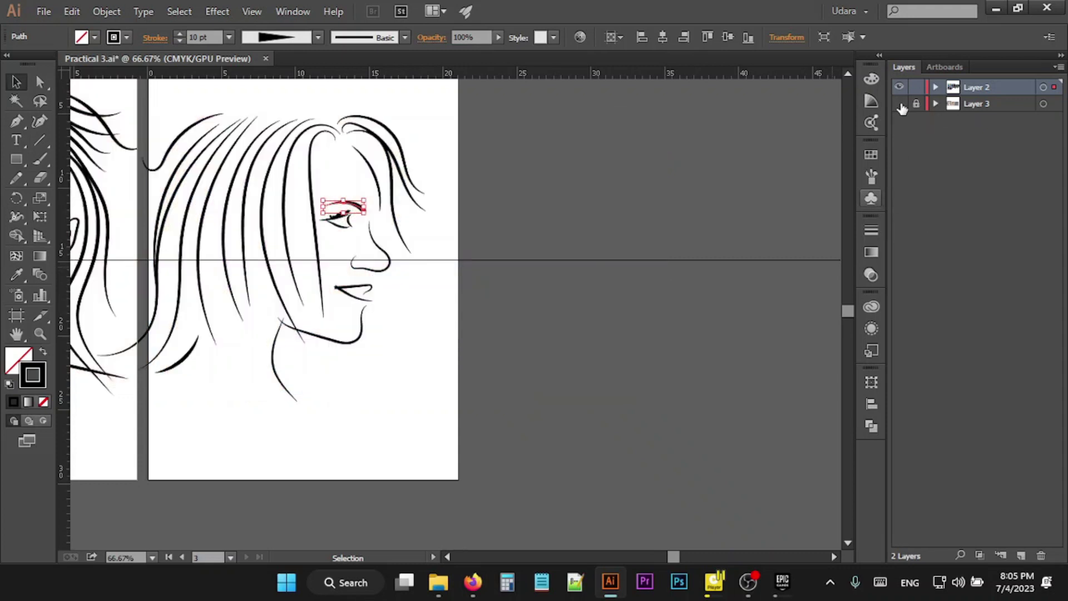
{"action": "left_click", "coordinate": [899, 103]}
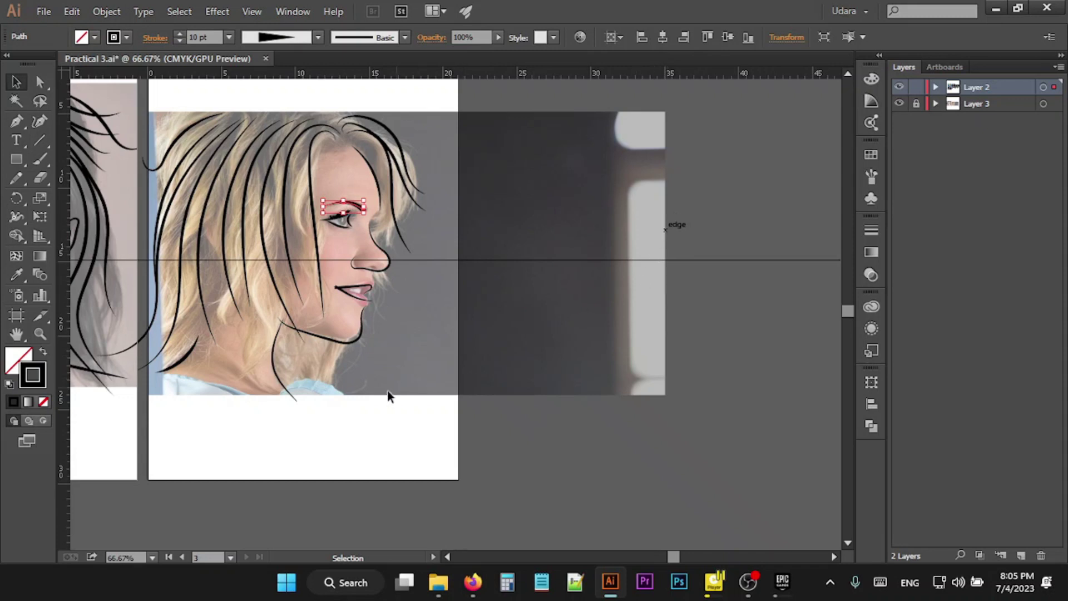
{"action": "scroll", "coordinate": [361, 398], "scroll_direction": "up", "scroll_amount": 2}
{"action": "scroll", "coordinate": [344, 404], "scroll_direction": "up", "scroll_amount": 1}
{"action": "scroll", "coordinate": [300, 308], "scroll_direction": "down", "scroll_amount": 1}
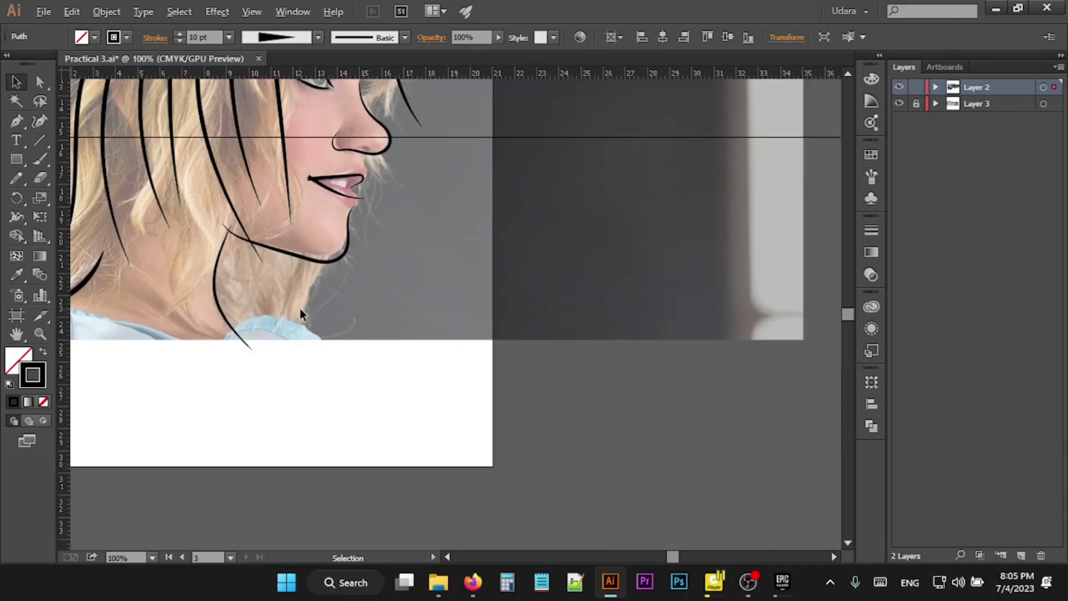
{"action": "scroll", "coordinate": [399, 235], "scroll_direction": "down", "scroll_amount": 1}
{"action": "scroll", "coordinate": [484, 369], "scroll_direction": "down", "scroll_amount": 1}
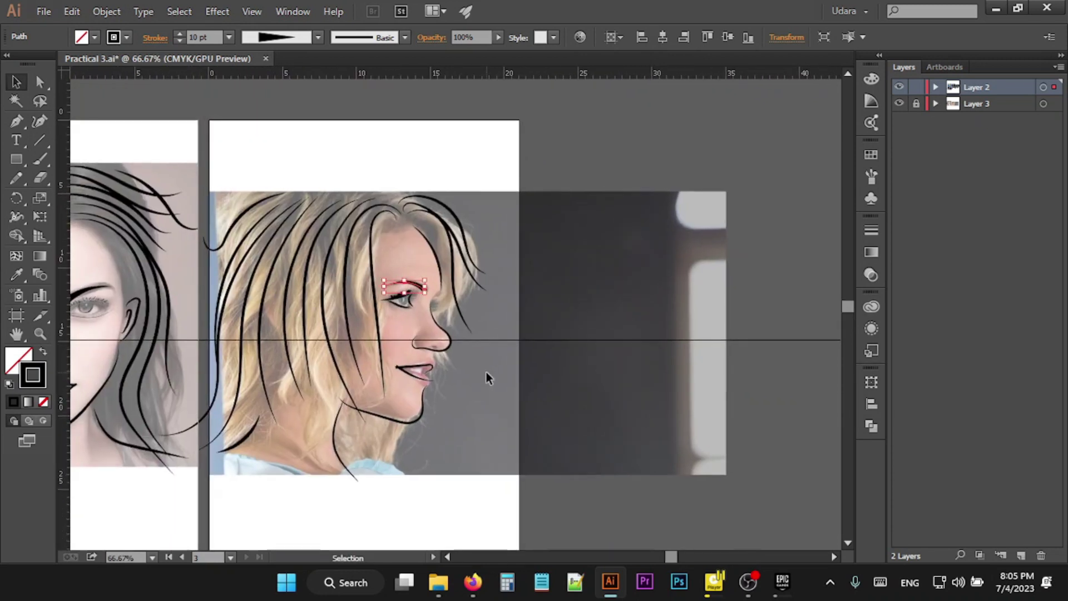
{"action": "left_click", "coordinate": [900, 105]}
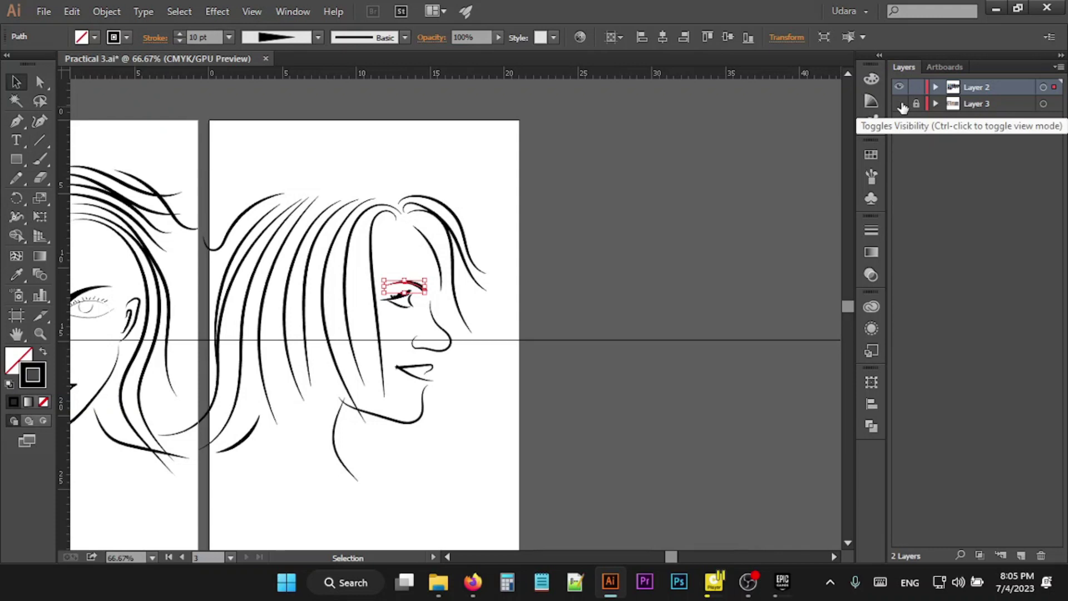
{"action": "left_click", "coordinate": [901, 104]}
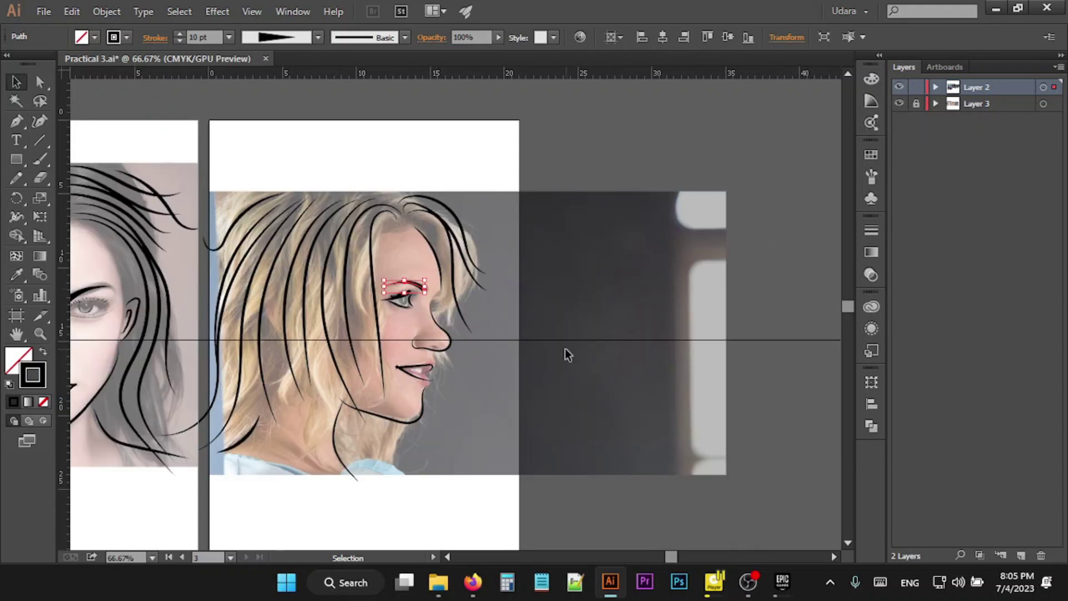
{"action": "scroll", "coordinate": [550, 356], "scroll_direction": "up", "scroll_amount": 1}
{"action": "scroll", "coordinate": [456, 362], "scroll_direction": "up", "scroll_amount": 2}
{"action": "scroll", "coordinate": [378, 334], "scroll_direction": "up", "scroll_amount": 1}
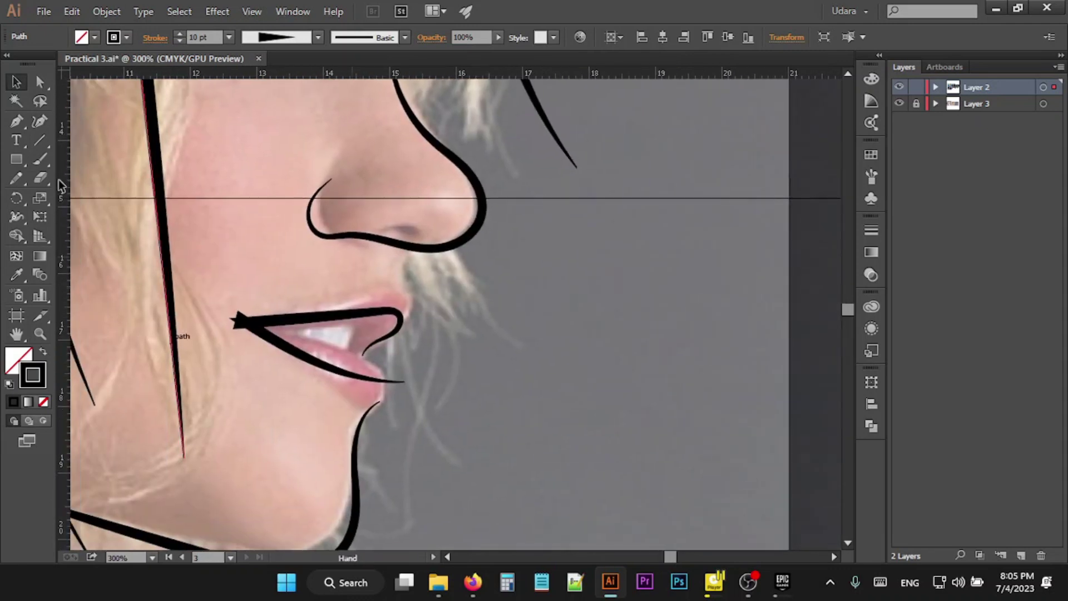
- Draw a freehand Pencil line from under the nostril to the upper lip, retrying until it fits
{"action": "left_click", "coordinate": [15, 177]}
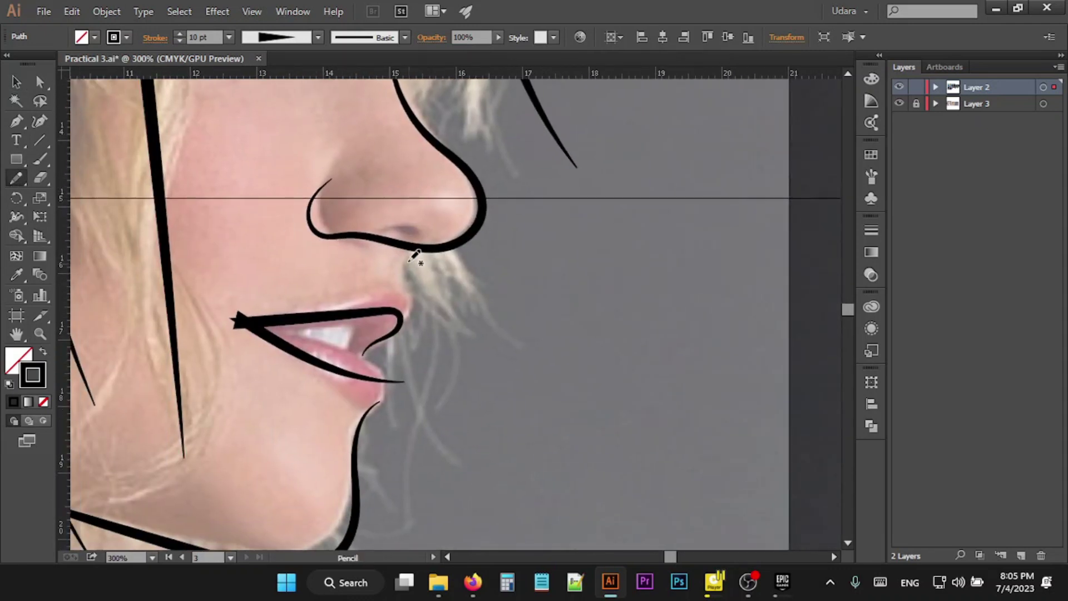
{"action": "left_click_drag", "start_coordinate": [406, 256], "coordinate": [433, 319]}
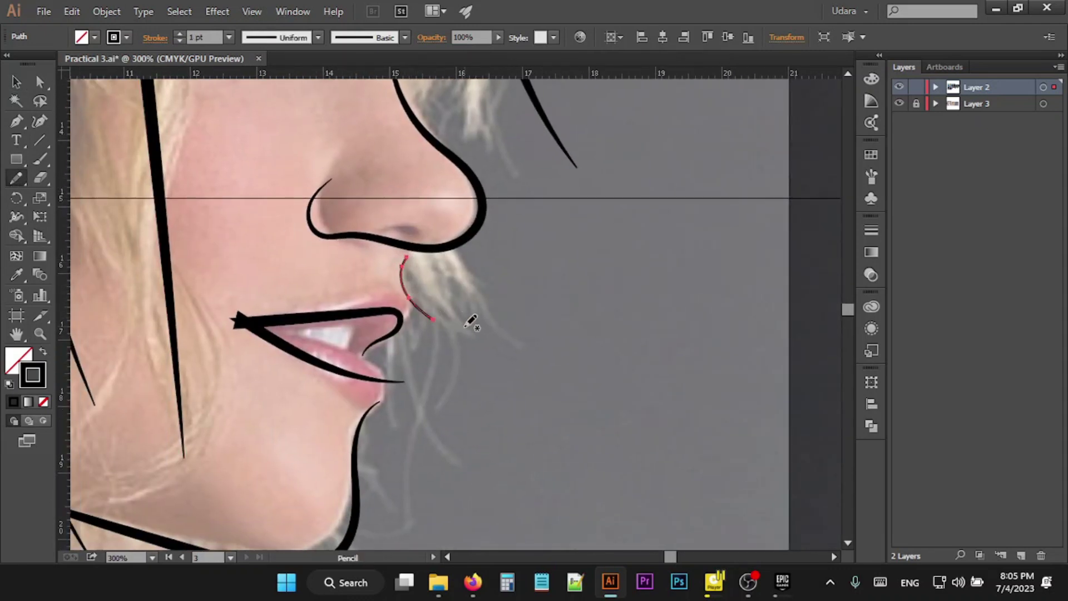
{"action": "key", "text": "ctrl+z"}
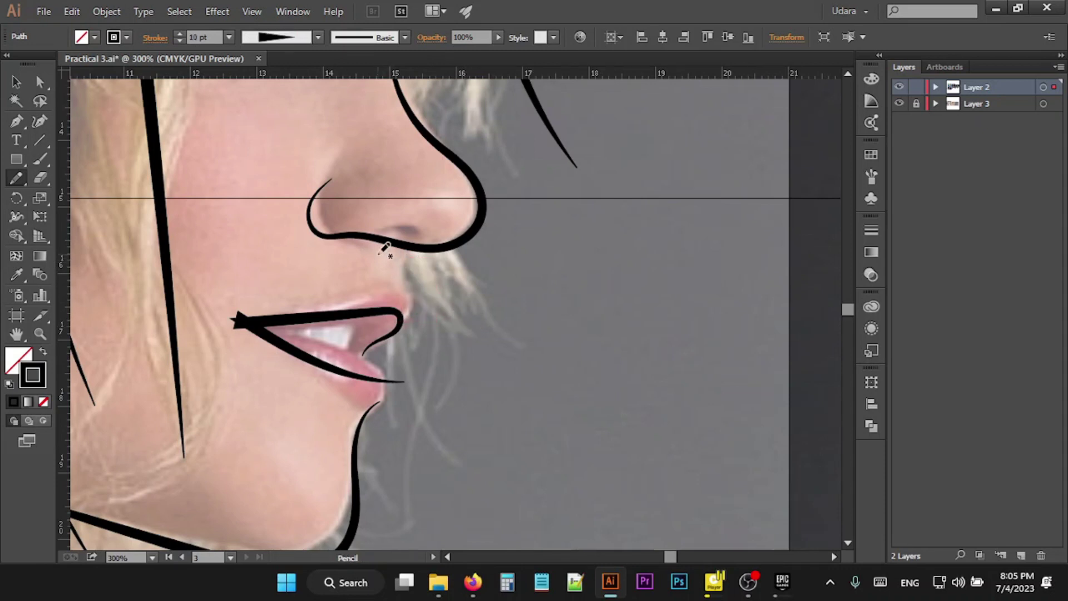
{"action": "left_click_drag", "start_coordinate": [384, 249], "coordinate": [432, 314]}
{"action": "key", "text": "ctrl+z"}
{"action": "left_click_drag", "start_coordinate": [417, 259], "coordinate": [417, 313]}
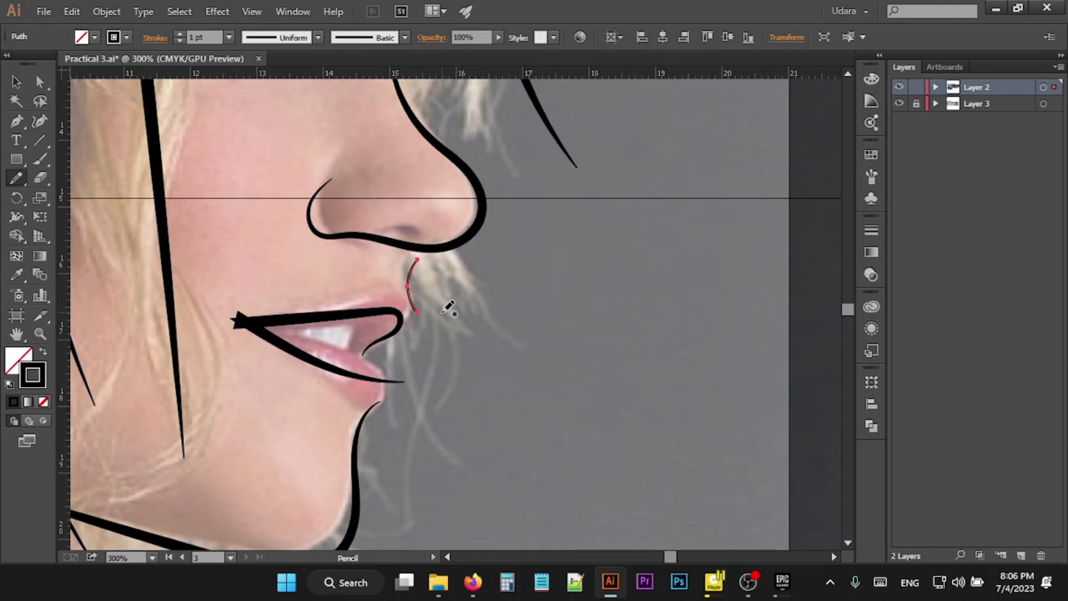
{"action": "key", "text": "ctrl+z"}
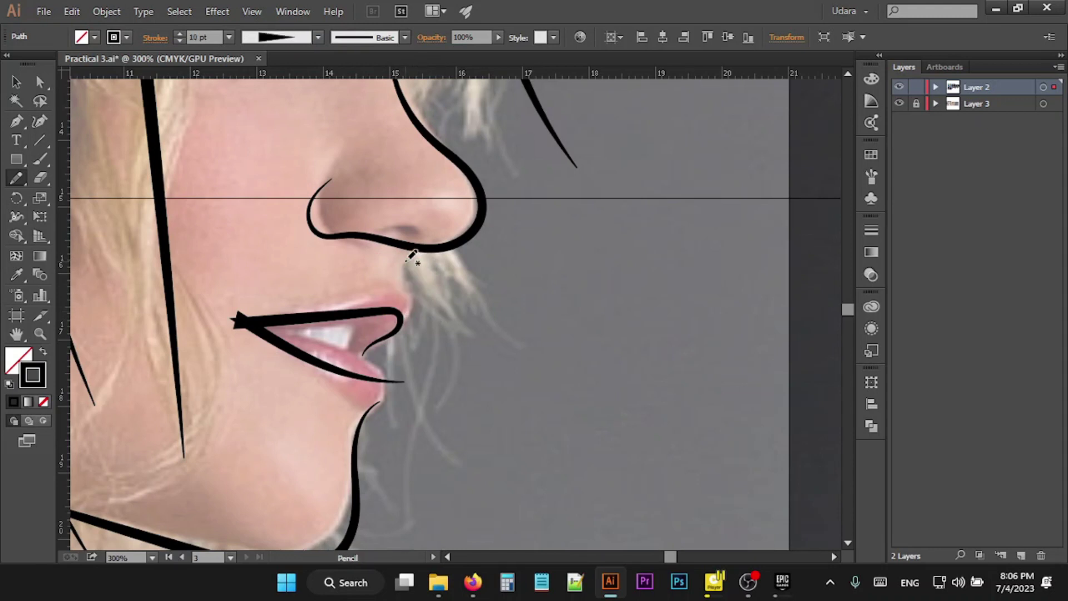
{"action": "mouse_move", "coordinate": [399, 257]}
{"action": "left_mouse_down"}
{"action": "mouse_move", "coordinate": [412, 313]}
{"action": "mouse_move", "coordinate": [461, 309]}
{"action": "left_mouse_up"}
{"action": "key", "text": "ctrl+z"}
{"action": "left_click_drag", "start_coordinate": [392, 265], "coordinate": [410, 303]}
{"action": "key", "text": "ctrl+z"}
{"action": "left_click_drag", "start_coordinate": [399, 262], "coordinate": [404, 318]}
- Give the new nostril-to-lip line a tapered width profile and a 4 pt stroke
{"action": "left_click", "coordinate": [16, 81]}
{"action": "left_click", "coordinate": [320, 38]}
{"action": "left_click", "coordinate": [276, 213]}
{"action": "left_click", "coordinate": [182, 31]}
{"action": "left_click", "coordinate": [181, 31]}
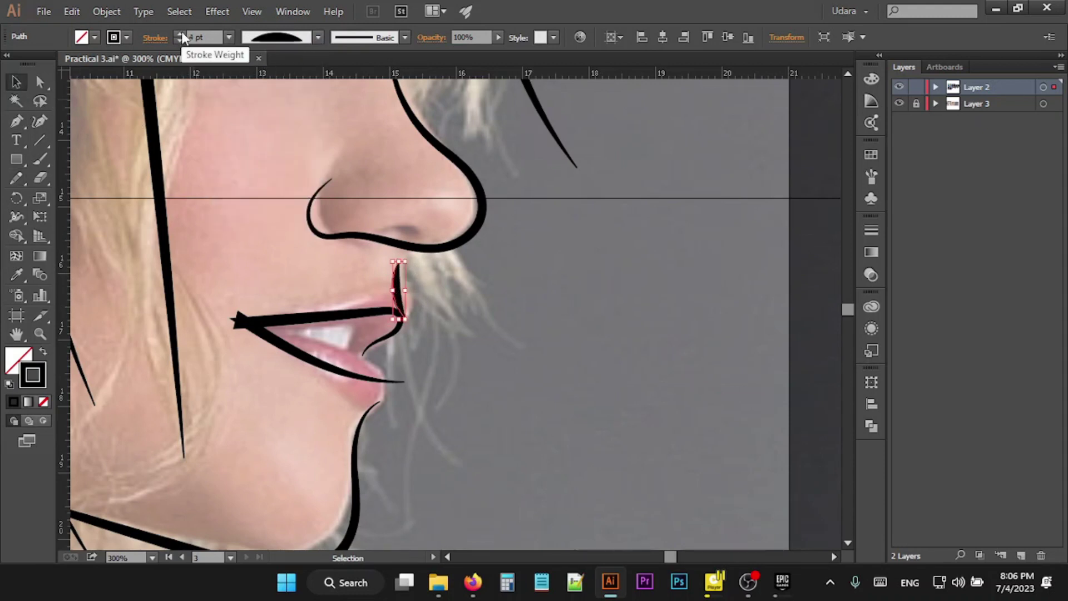
{"action": "left_click", "coordinate": [528, 308]}
{"action": "key", "text": "ctrl+alt+0"}
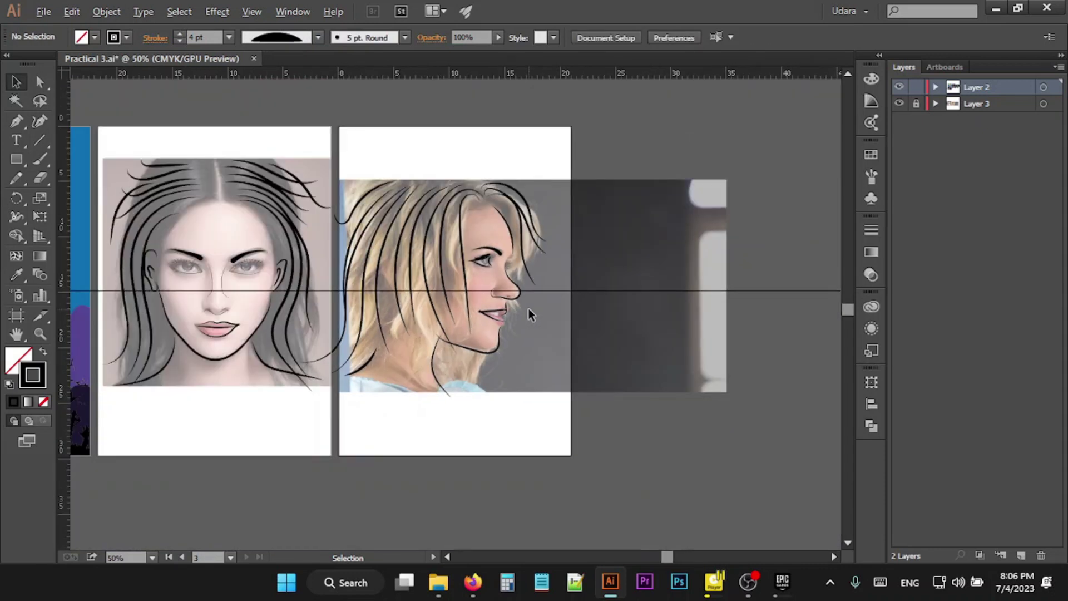
{"action": "key", "text": "ctrl+1"}
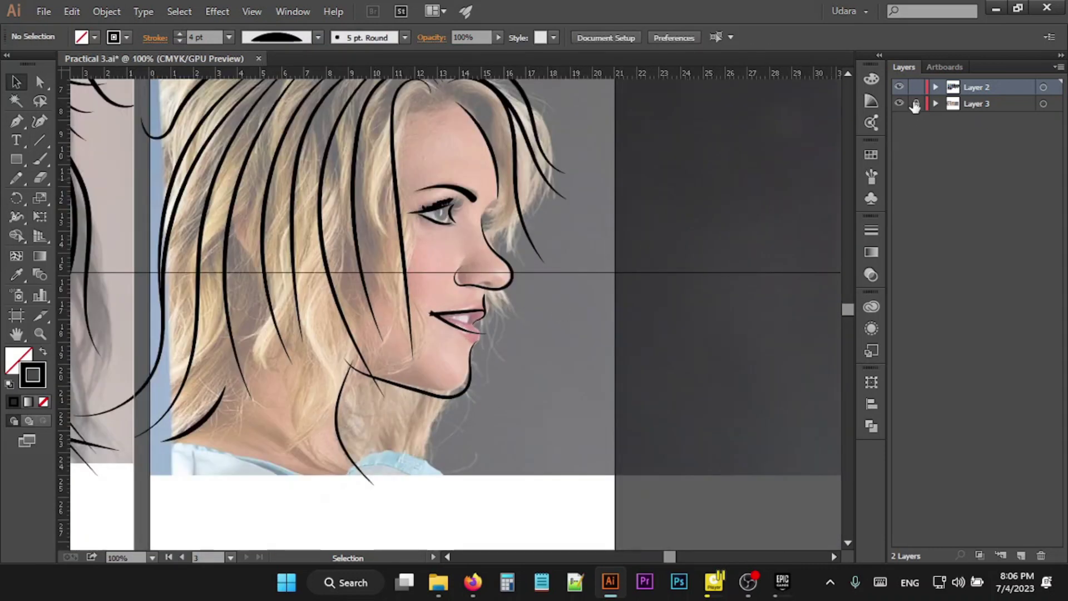
{"action": "left_click", "coordinate": [900, 104]}
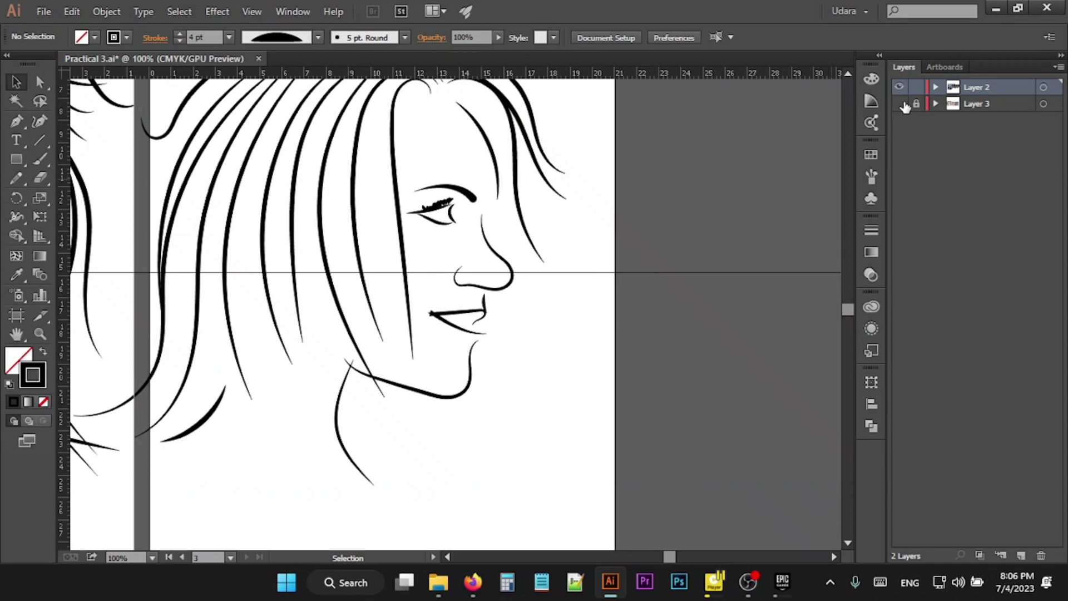
{"action": "left_click", "coordinate": [900, 104]}
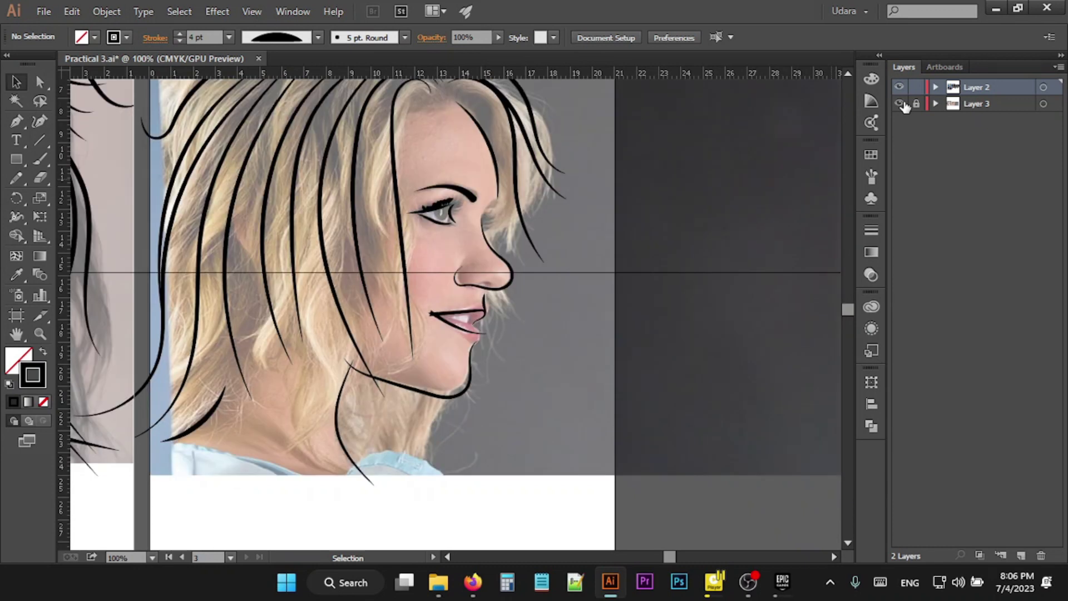
{"action": "scroll", "coordinate": [506, 308], "scroll_direction": "up", "scroll_amount": 3}
{"action": "scroll", "coordinate": [506, 308], "scroll_direction": "up", "scroll_amount": 1}
{"action": "left_click_drag", "start_coordinate": [589, 96], "coordinate": [581, 406]}
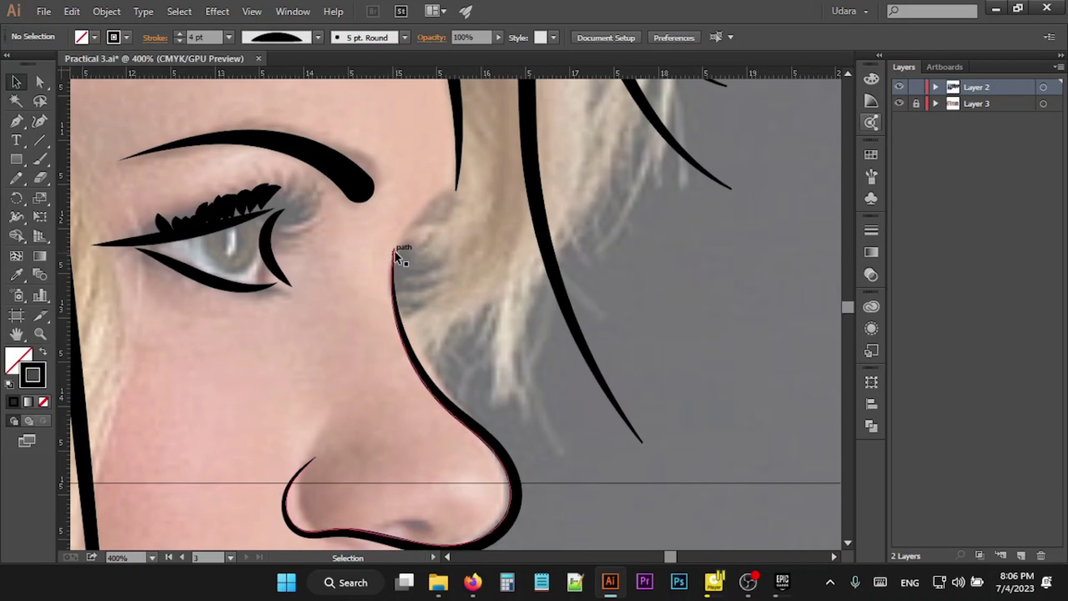
- Move the nose line's top anchor and bend the bridge segment outward into a curve
{"action": "key", "text": "a"}
{"action": "left_click_drag", "start_coordinate": [394, 252], "coordinate": [446, 194]}
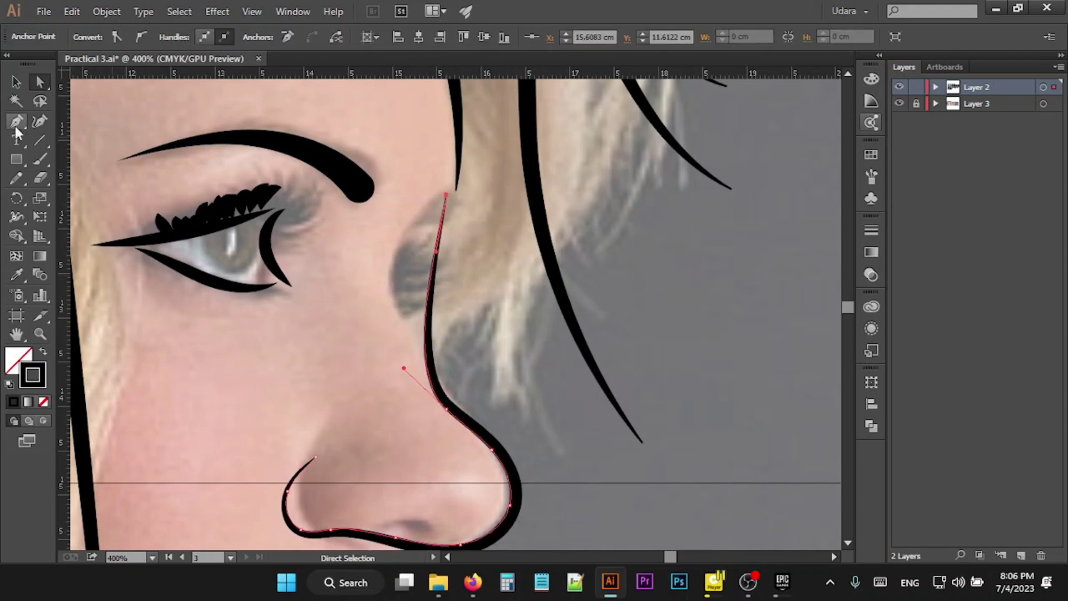
{"action": "left_click_drag", "start_coordinate": [16, 129], "coordinate": [66, 176]}
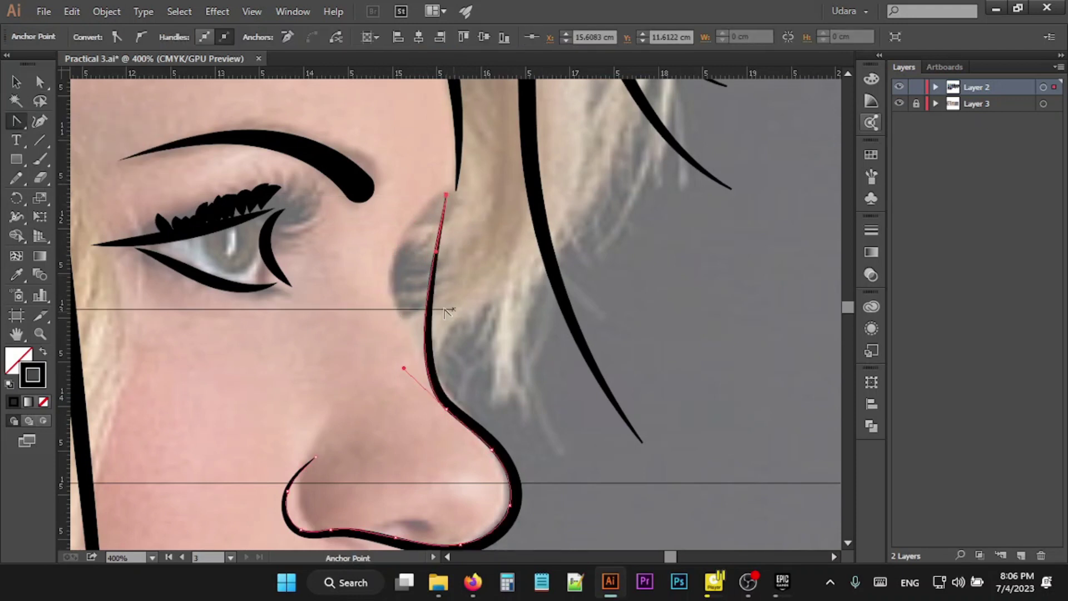
{"action": "mouse_move", "coordinate": [433, 302]}
{"action": "left_mouse_down"}
{"action": "mouse_move", "coordinate": [392, 283]}
{"action": "mouse_move", "coordinate": [393, 272]}
{"action": "left_mouse_up"}
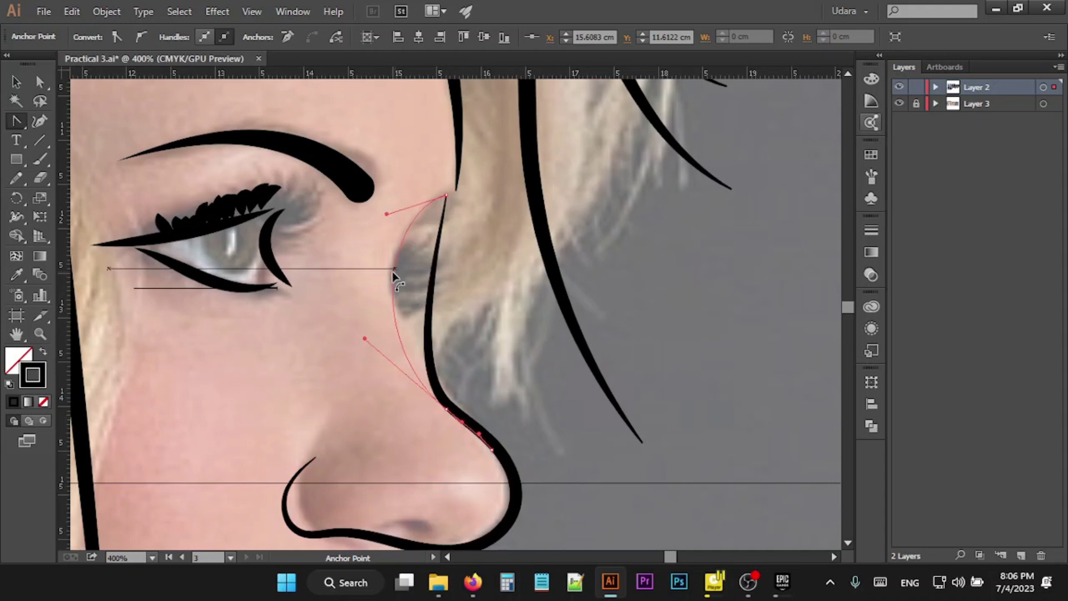
- Zoom out and toggle the reference photo's visibility to check the reshaped nose
{"action": "key", "text": "ctrl+1"}
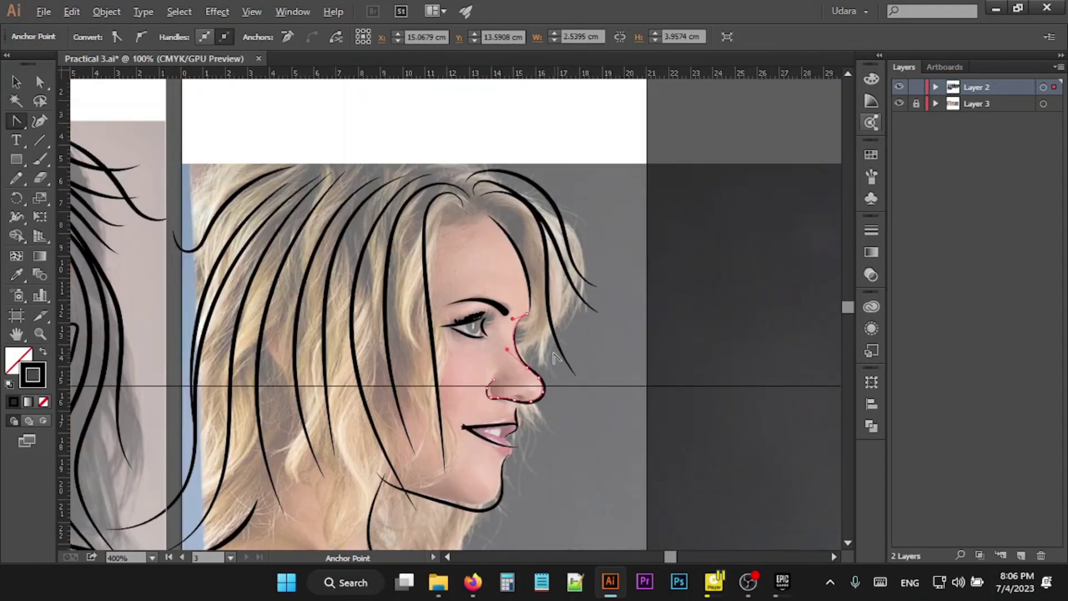
{"action": "left_click", "coordinate": [904, 108]}
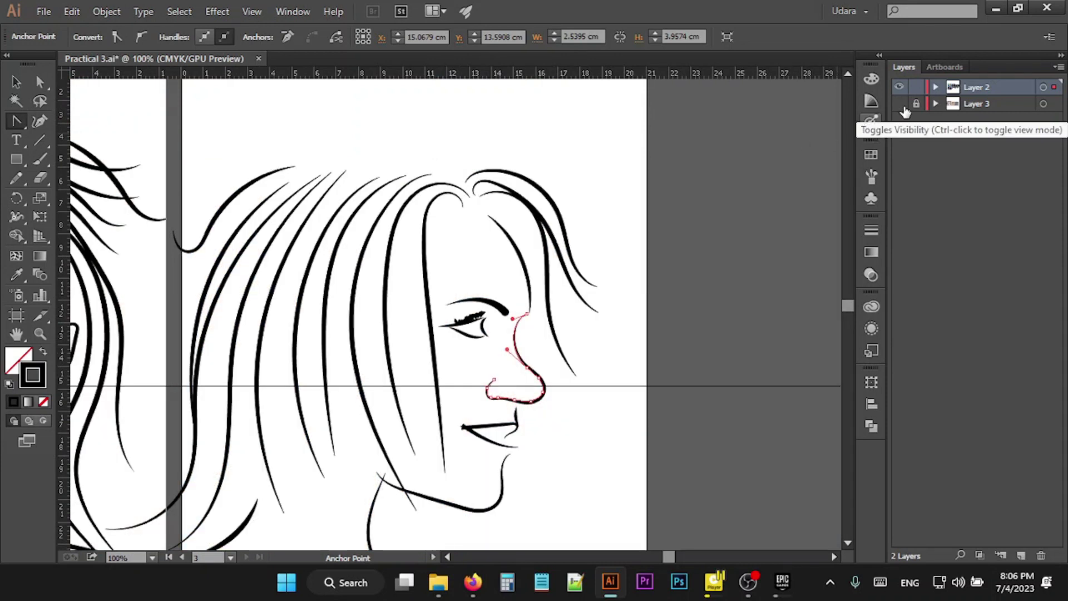
{"action": "left_click", "coordinate": [904, 108]}
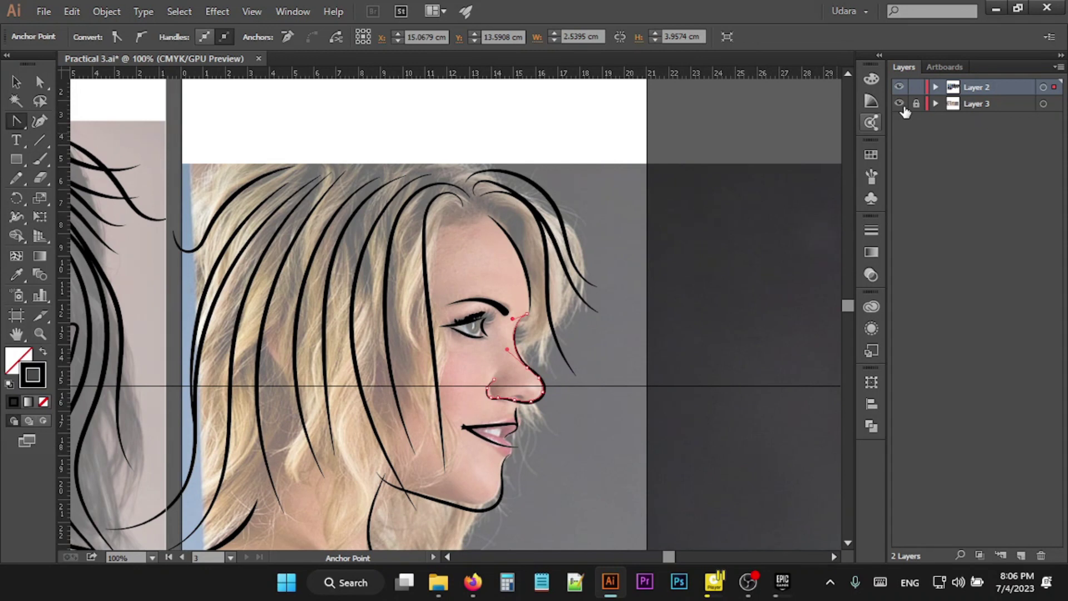
{"action": "left_click", "coordinate": [904, 108]}
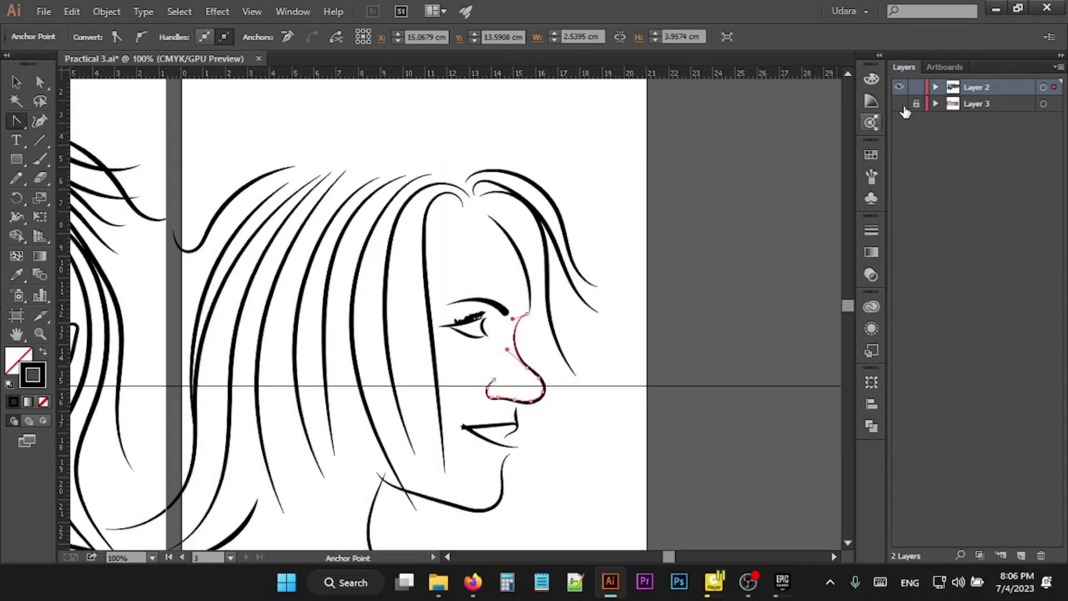
{"action": "left_click", "coordinate": [901, 105]}
{"action": "scroll", "coordinate": [692, 286], "scroll_direction": "down", "scroll_amount": 3}
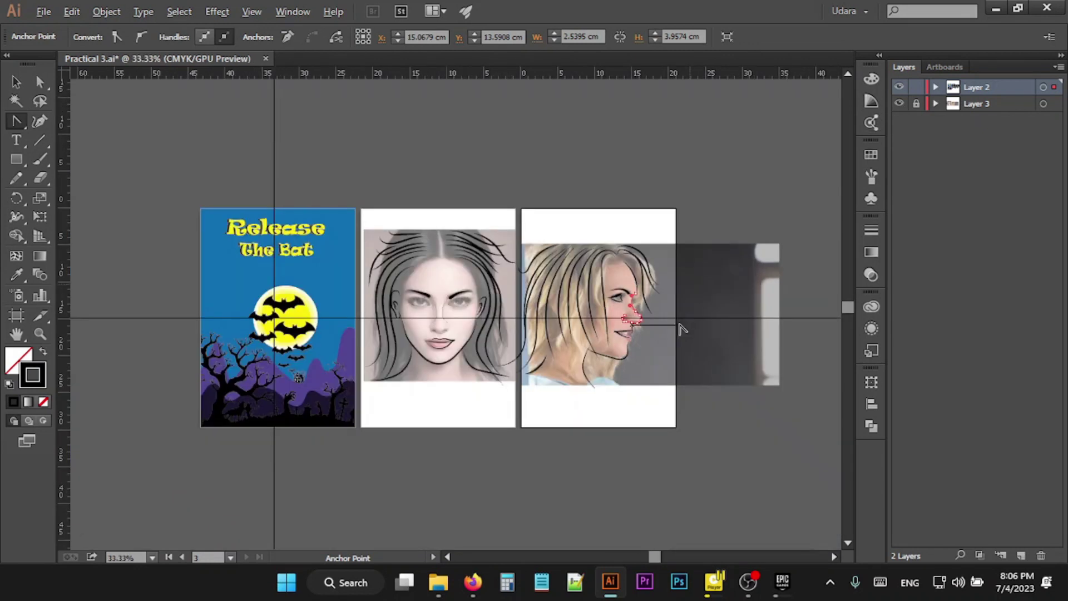
- Move the horizontal guide up and off the face
{"action": "scroll", "coordinate": [682, 330], "scroll_direction": "up", "scroll_amount": 2}
{"action": "scroll", "coordinate": [680, 327], "scroll_direction": "down", "scroll_amount": 1}
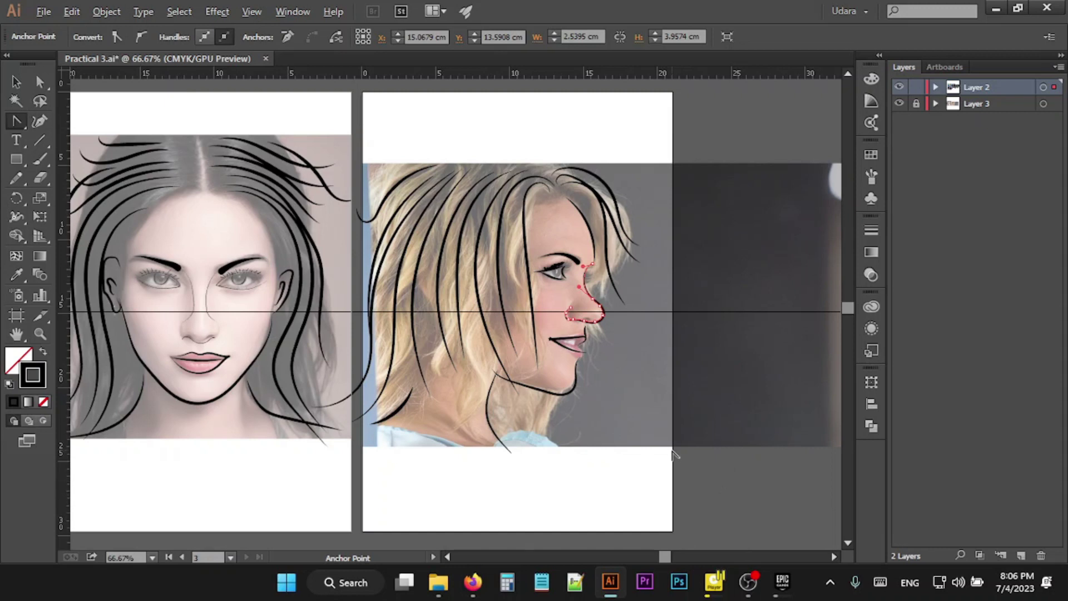
{"action": "scroll", "coordinate": [673, 453], "scroll_direction": "up", "scroll_amount": 3}
{"action": "scroll", "coordinate": [648, 405], "scroll_direction": "down", "scroll_amount": 1}
{"action": "scroll", "coordinate": [662, 445], "scroll_direction": "down", "scroll_amount": 1}
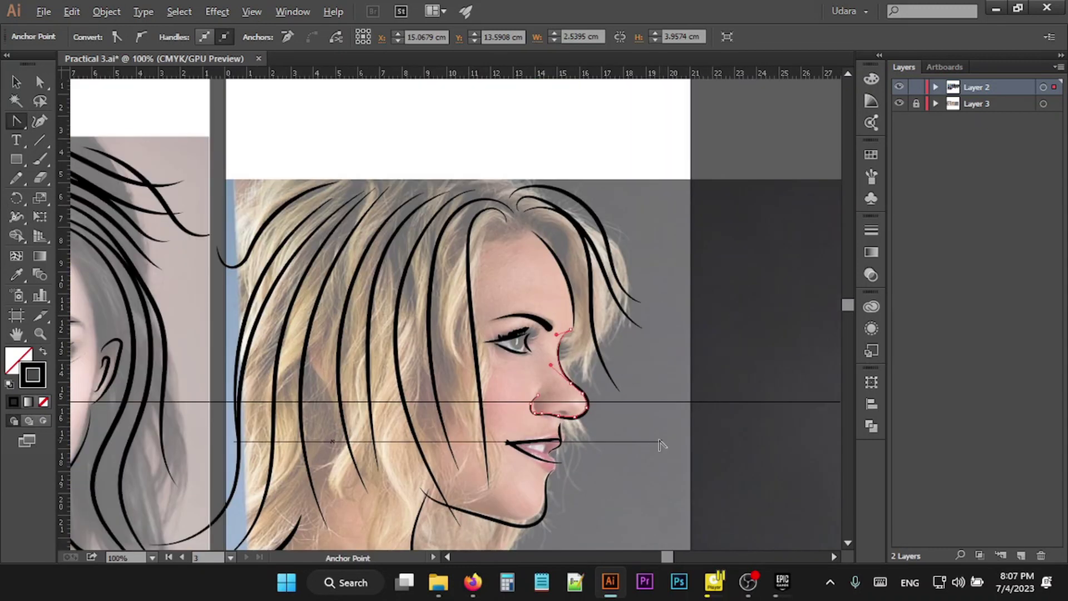
{"action": "left_click_drag", "start_coordinate": [661, 444], "coordinate": [812, 135]}
- Hide Layer 3's reference photo to leave clean line art, then reposition the horizontal guide
{"action": "left_click", "coordinate": [899, 103]}
{"action": "left_click", "coordinate": [899, 104]}
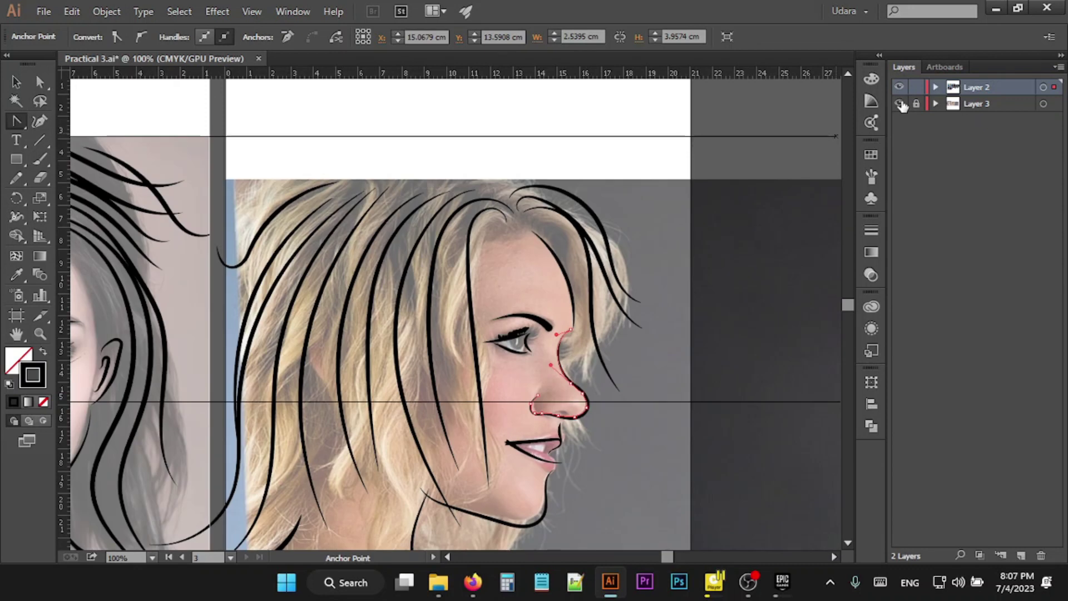
{"action": "left_click", "coordinate": [900, 104]}
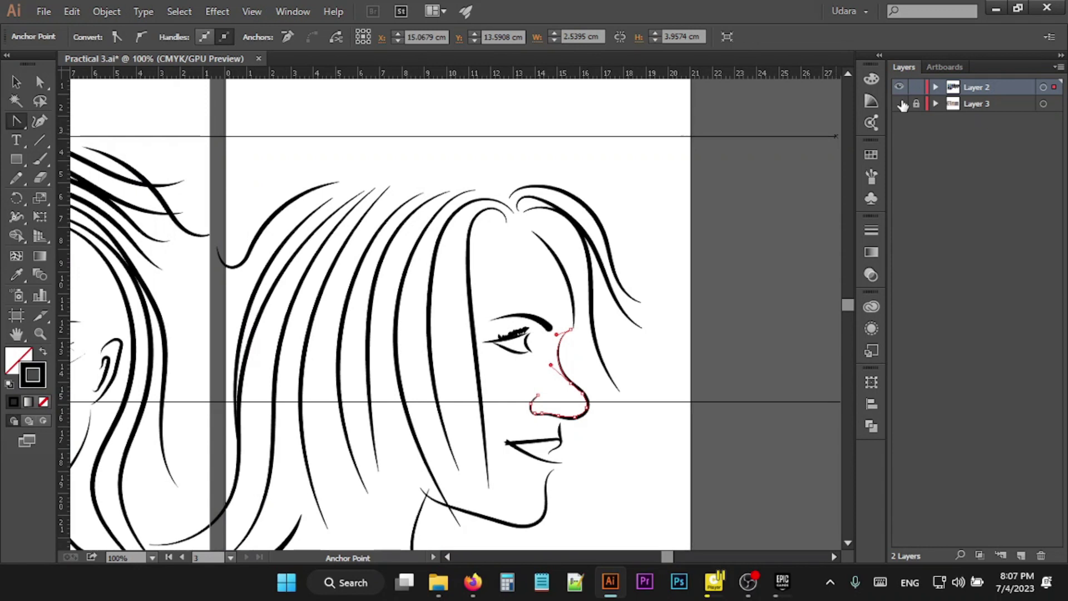
{"action": "left_click", "coordinate": [899, 104]}
{"action": "scroll", "coordinate": [600, 349], "scroll_direction": "down", "scroll_amount": 1}
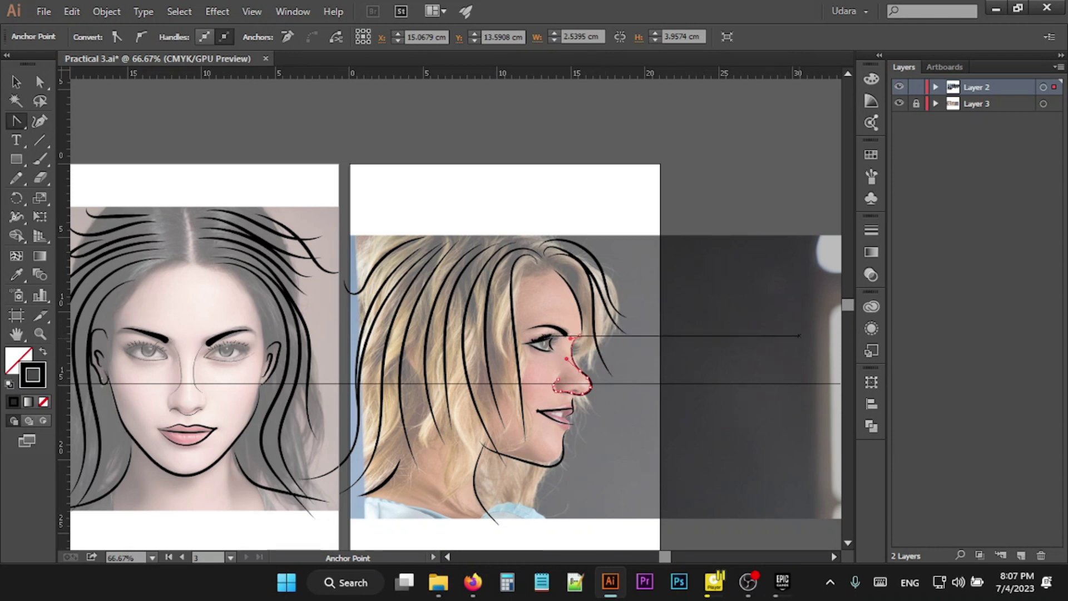
{"action": "left_click", "coordinate": [899, 103]}
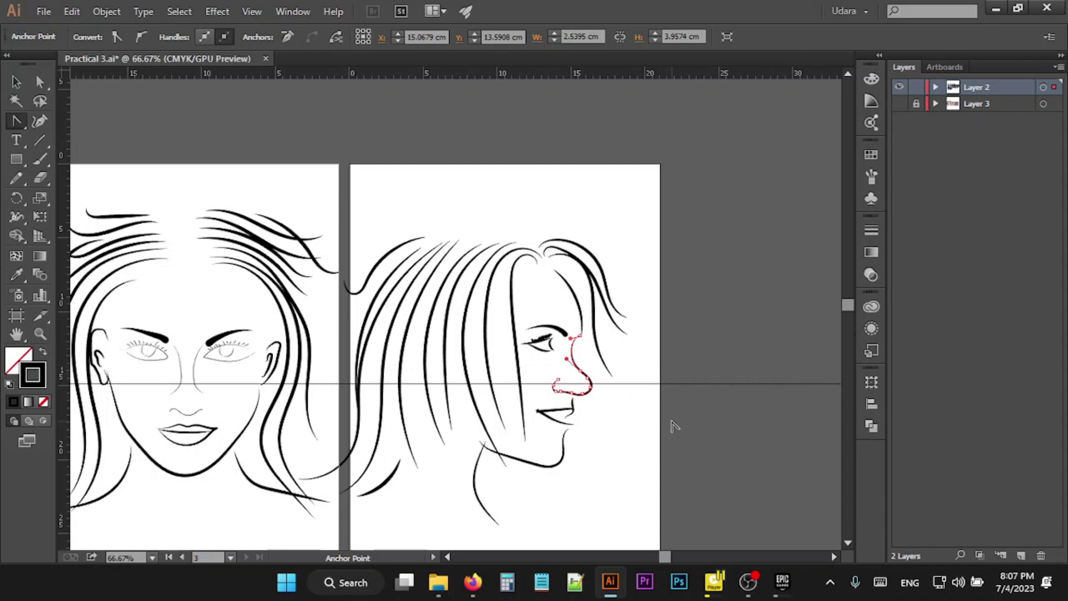
{"action": "scroll", "coordinate": [671, 424], "scroll_direction": "down", "scroll_amount": 1}
{"action": "scroll", "coordinate": [671, 424], "scroll_direction": "up", "scroll_amount": 1}
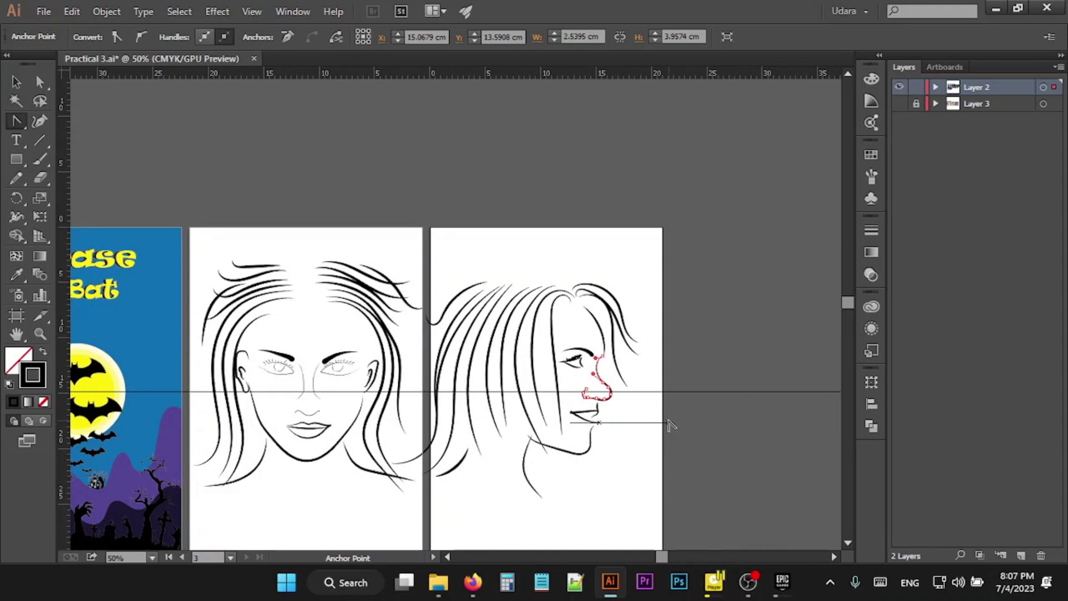
{"action": "left_click_drag", "start_coordinate": [672, 424], "coordinate": [830, 380]}
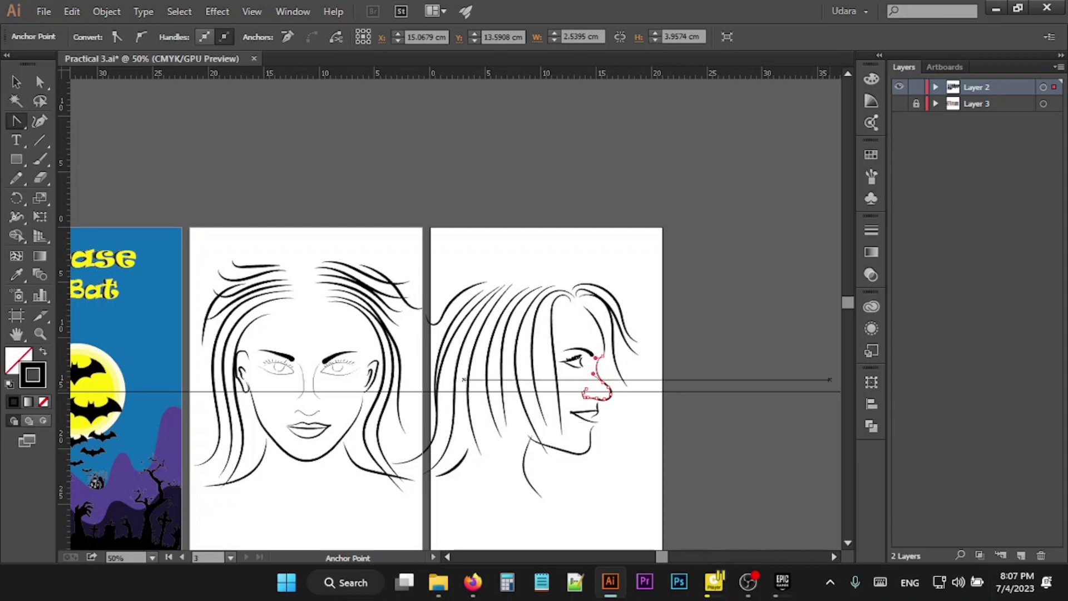